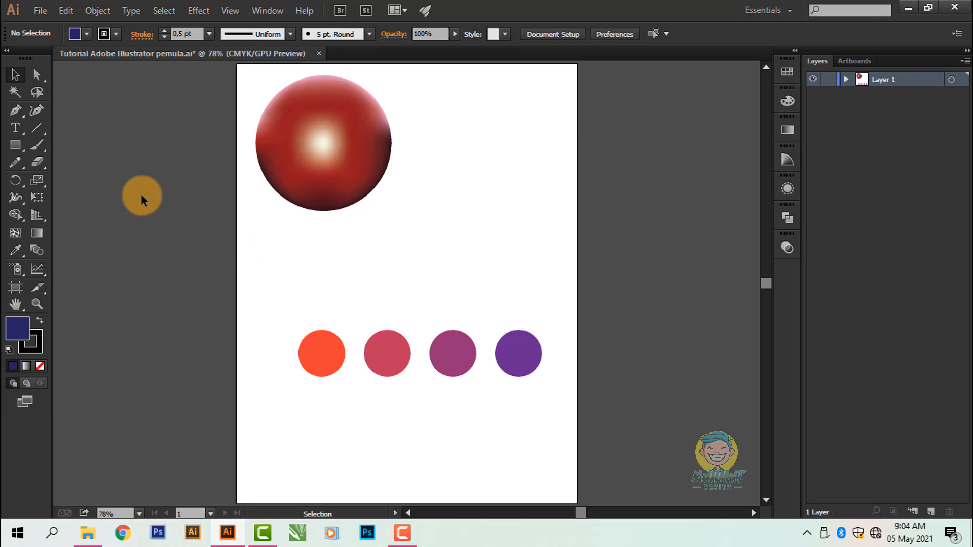
# Step: Activate the Symbol Sprayer tool and try to spray on the empty area beside the red sphere
pyautogui.click(17, 267)
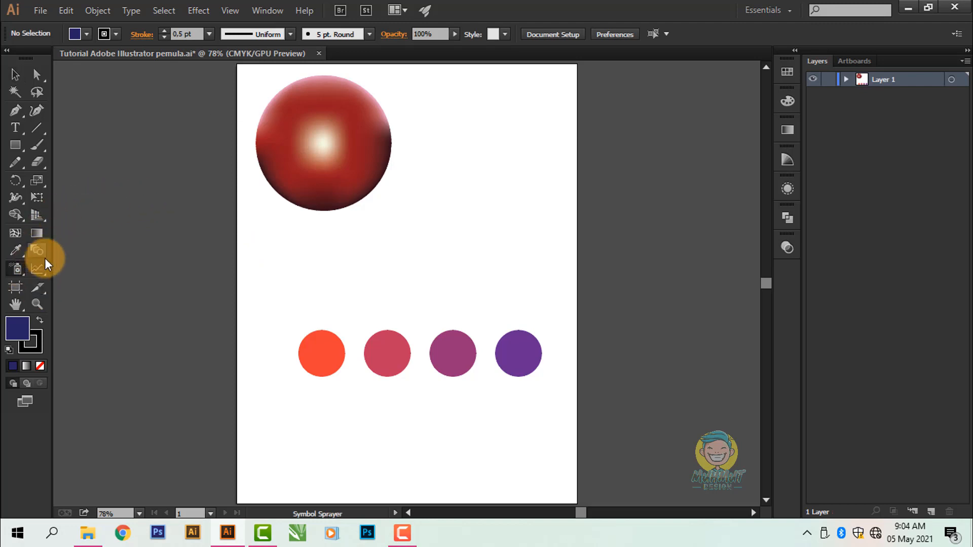
pyautogui.click(20, 265)
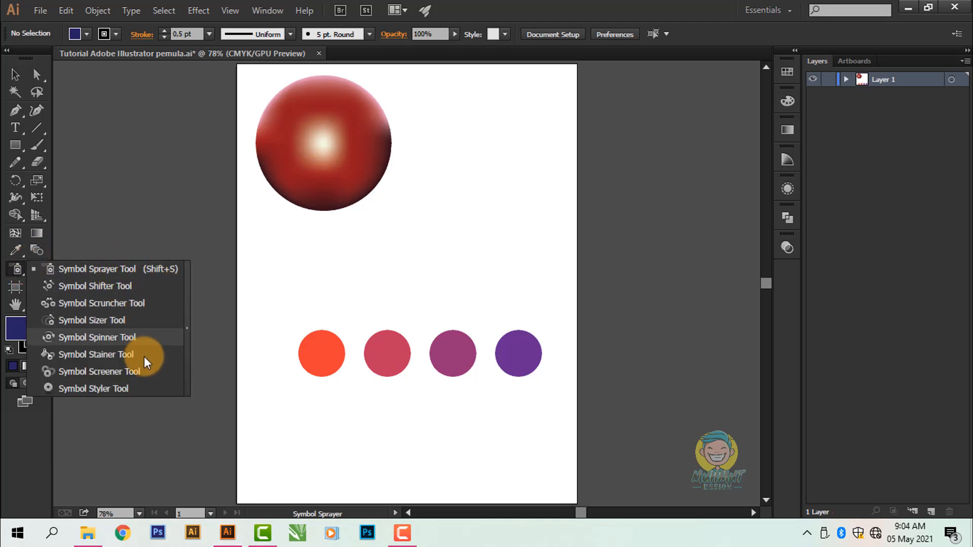
pyautogui.click(79, 269)
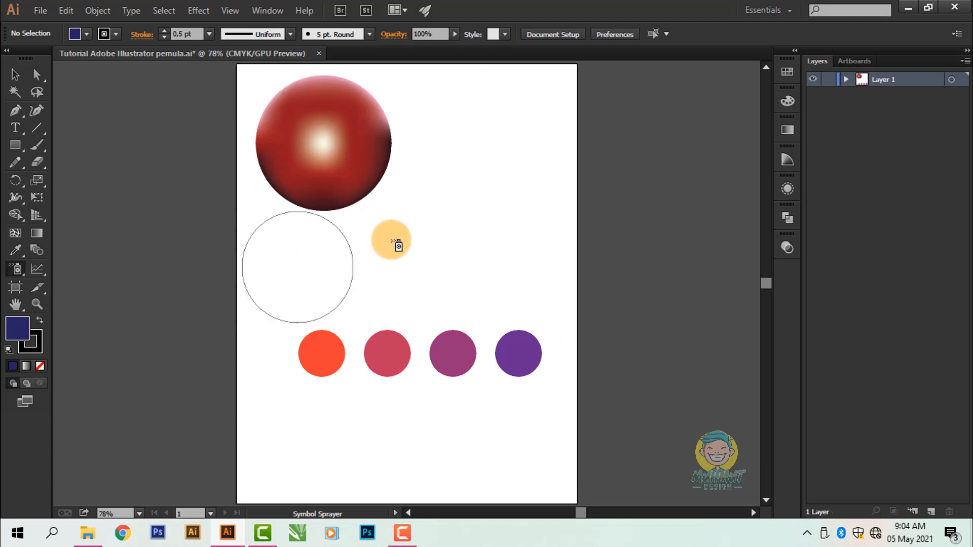
pyautogui.click(16, 268)
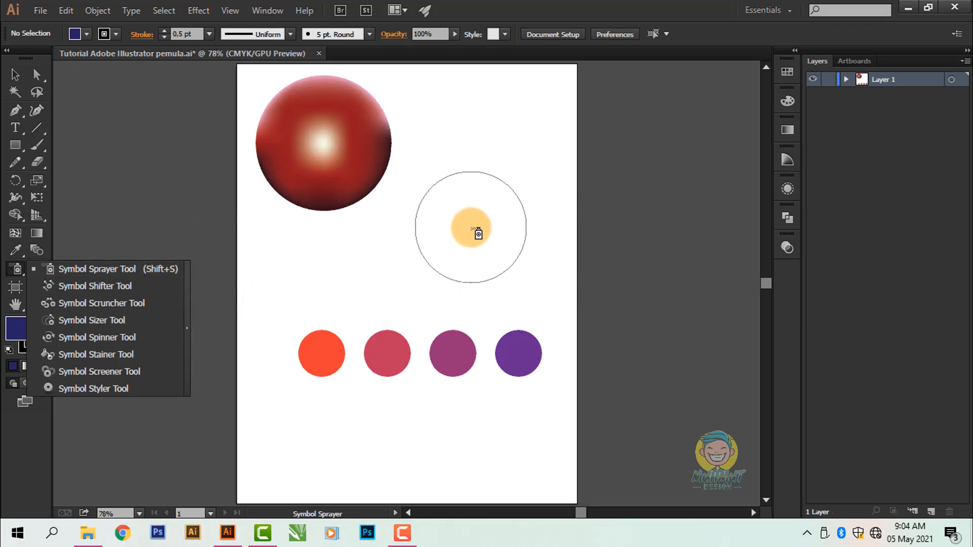
pyautogui.click(463, 206)
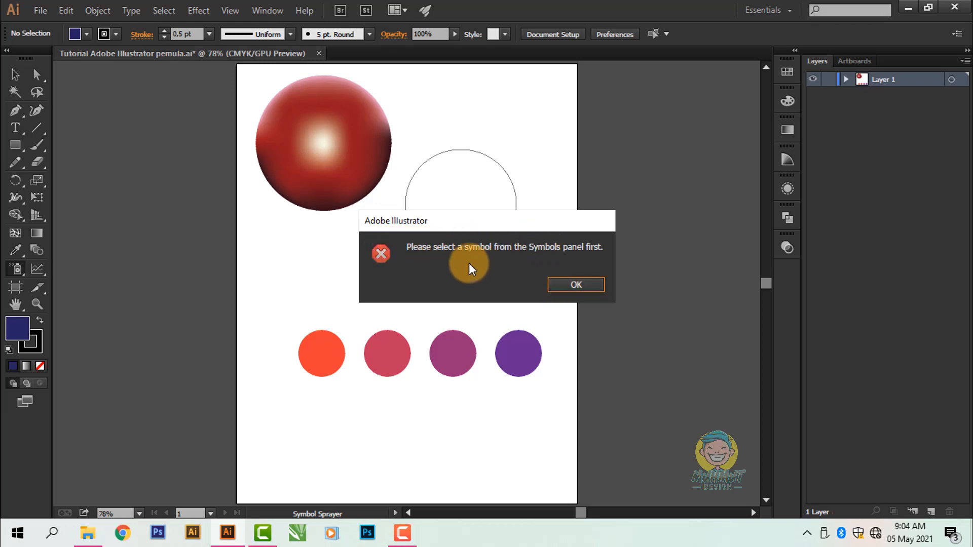
pyautogui.click(558, 282)
# Step: Display the Symbols panel and place it beside the artboard
pyautogui.press('space')
pyautogui.moveTo(470, 213)
pyautogui.mouseDown()
pyautogui.moveTo(440, 218)
pyautogui.moveTo(473, 235)
pyautogui.mouseUp()
pyautogui.press('space')
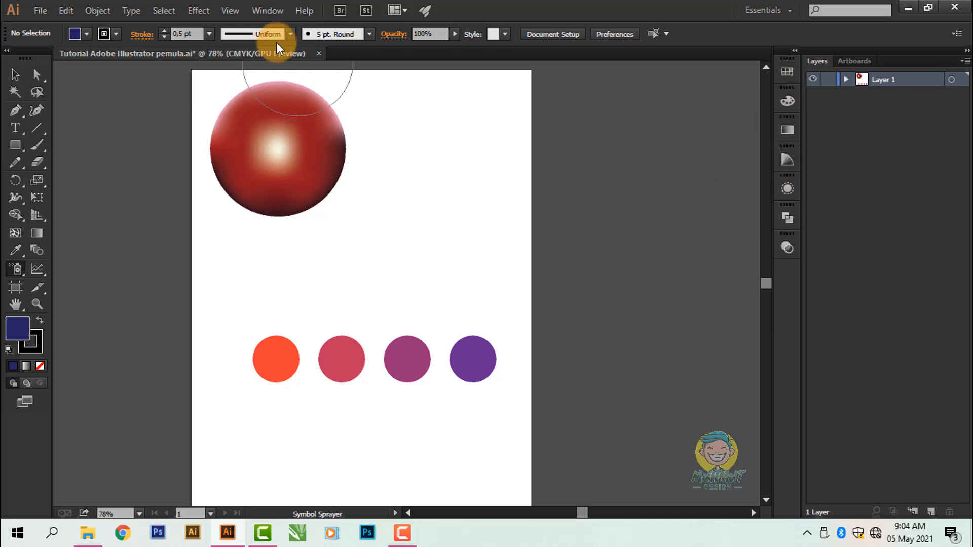
pyautogui.click(263, 11)
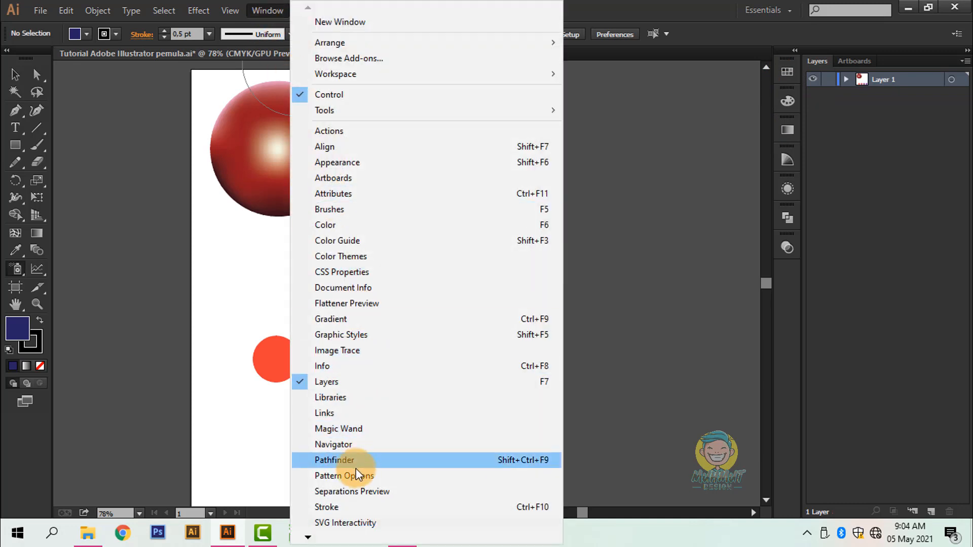
pyautogui.scroll(-6, 326, 528)
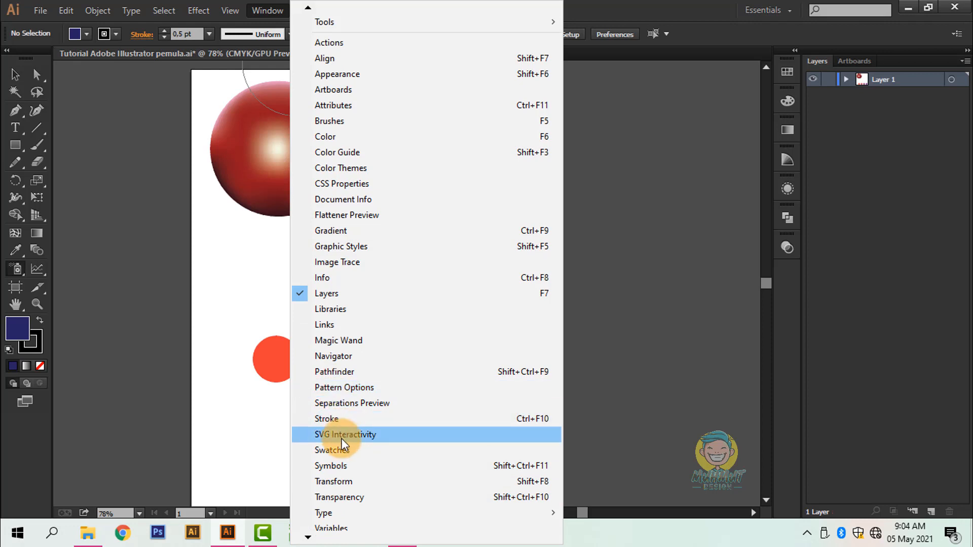
pyautogui.click(527, 463)
pyautogui.moveTo(144, 218); pyautogui.dragTo(557, 144)
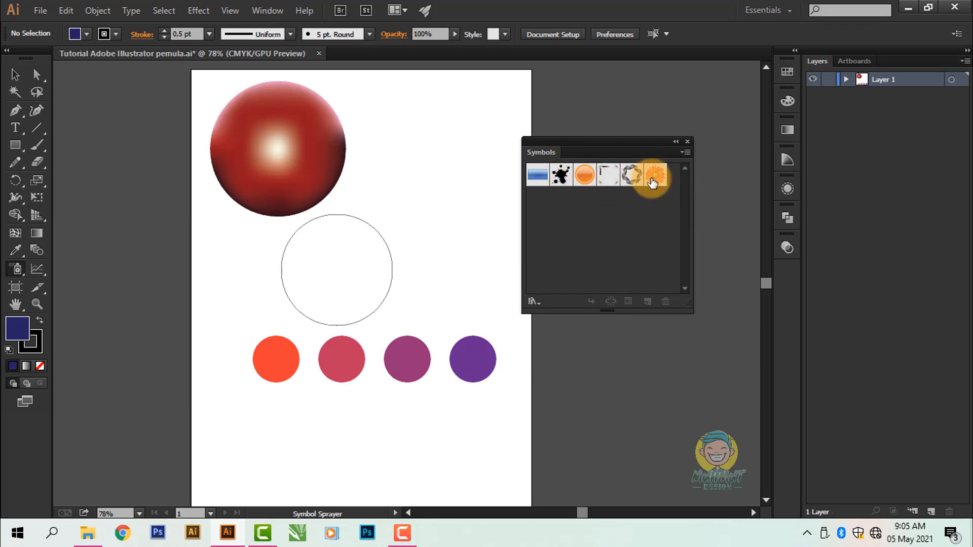
# Step: Spray three Vector Grime ink-splatter symbols between the red sphere and the row of circles
pyautogui.click(560, 176)
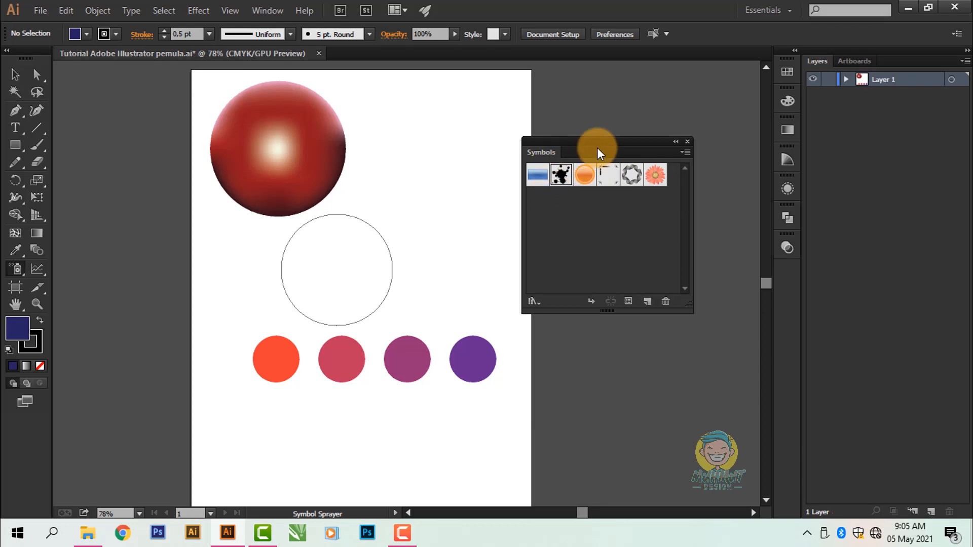
pyautogui.moveTo(597, 148); pyautogui.dragTo(628, 177)
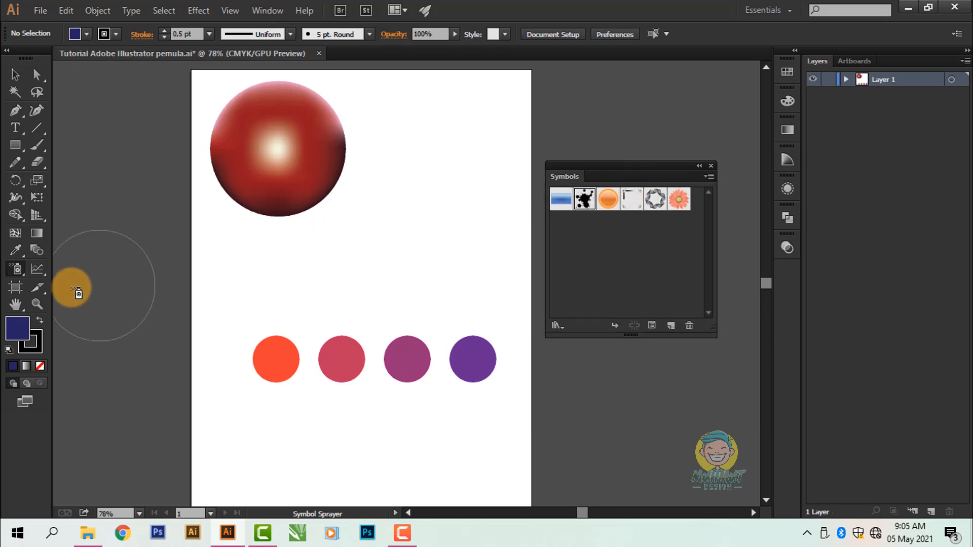
pyautogui.click(410, 223)
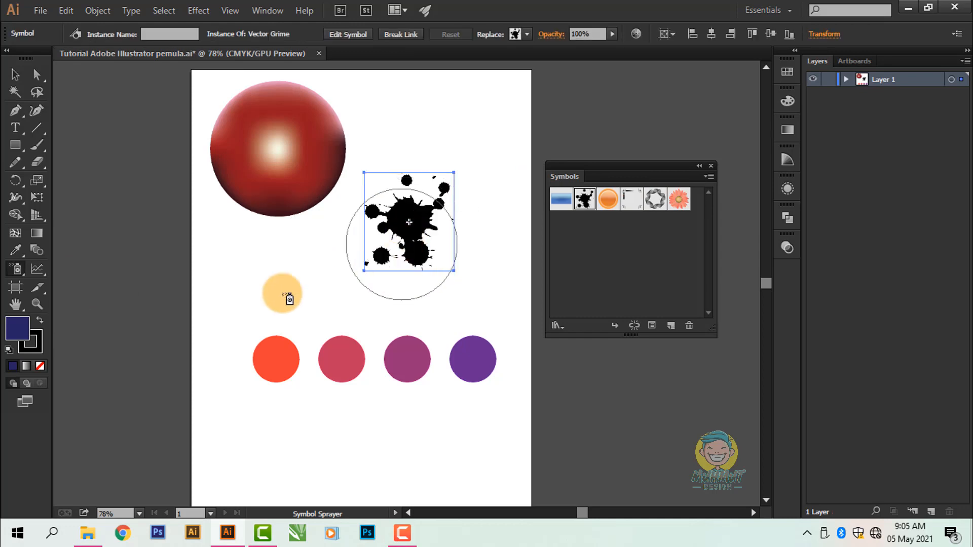
pyautogui.moveTo(357, 264)
pyautogui.mouseDown()
pyautogui.moveTo(329, 266)
pyautogui.moveTo(375, 178)
pyautogui.mouseUp()
pyautogui.scroll(-1, 377, 228)
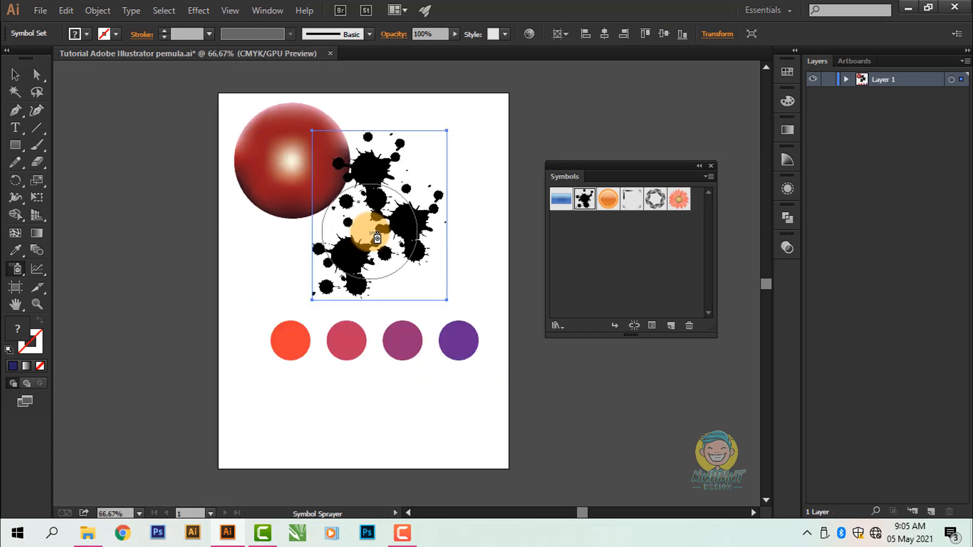
# Step: Move the sprayed splatter symbol set off the artboard into the empty canvas on its left side
pyautogui.click(15, 76)
pyautogui.hscroll(-2, 461, 200)
pyautogui.scroll(-1, 462, 201)
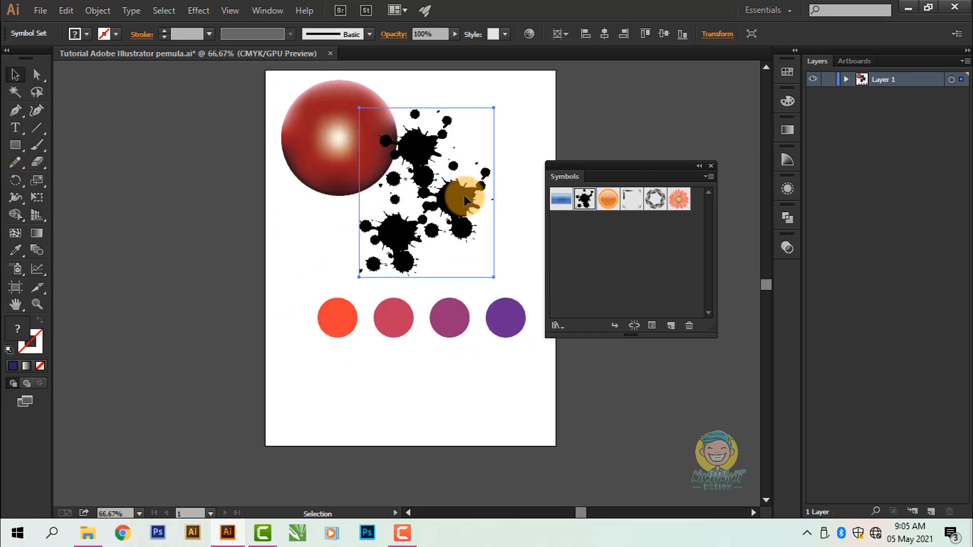
pyautogui.moveTo(458, 197); pyautogui.dragTo(205, 243)
pyautogui.hscroll(-2, 390, 232)
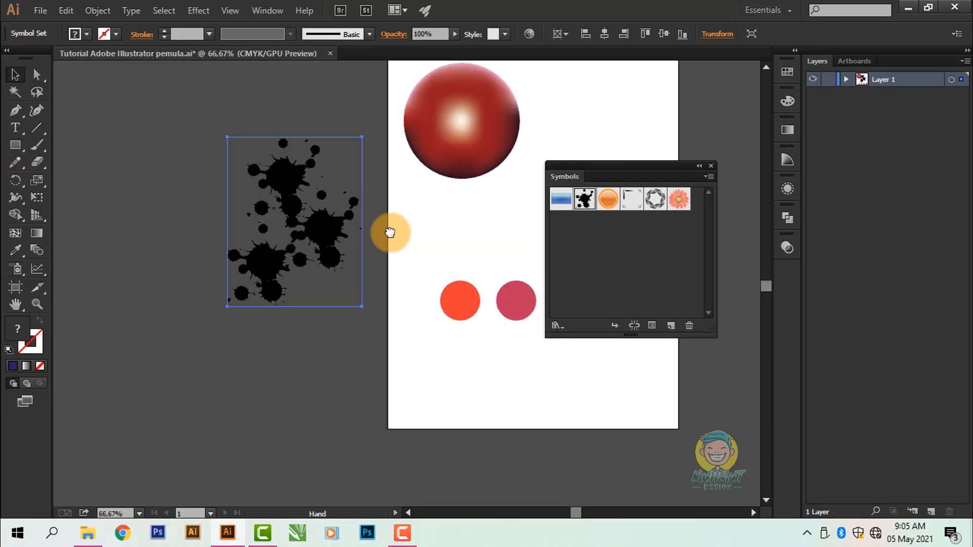
# Step: Shift the two left splatters within the symbol set using the Symbol Shifter tool
pyautogui.click(17, 272)
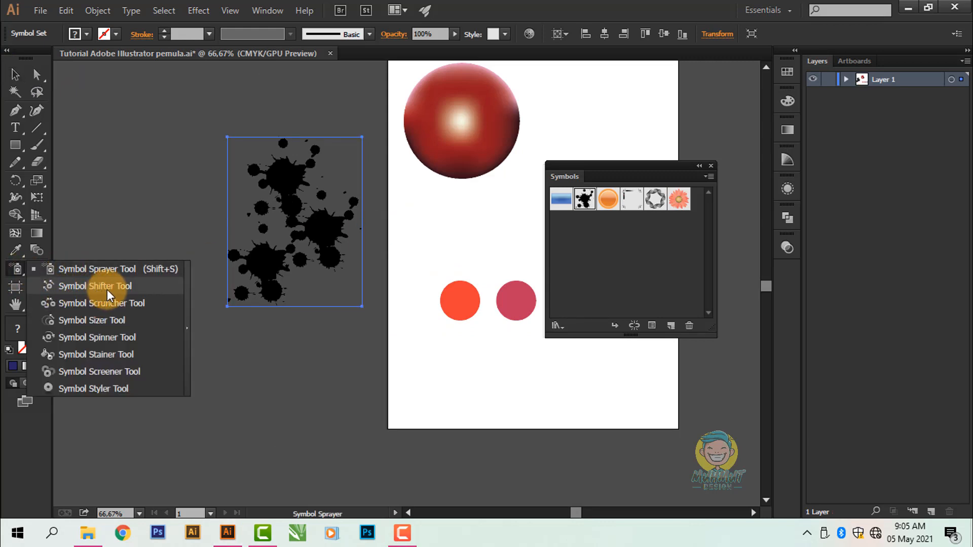
pyautogui.click(129, 288)
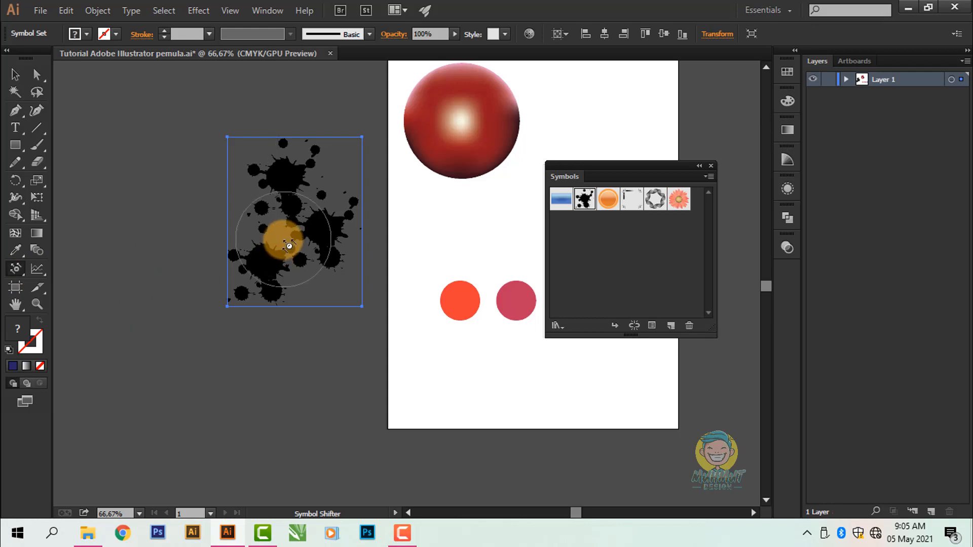
pyautogui.moveTo(278, 233)
pyautogui.mouseDown()
pyautogui.moveTo(283, 221)
pyautogui.moveTo(269, 206)
pyautogui.moveTo(215, 178)
pyautogui.mouseUp()
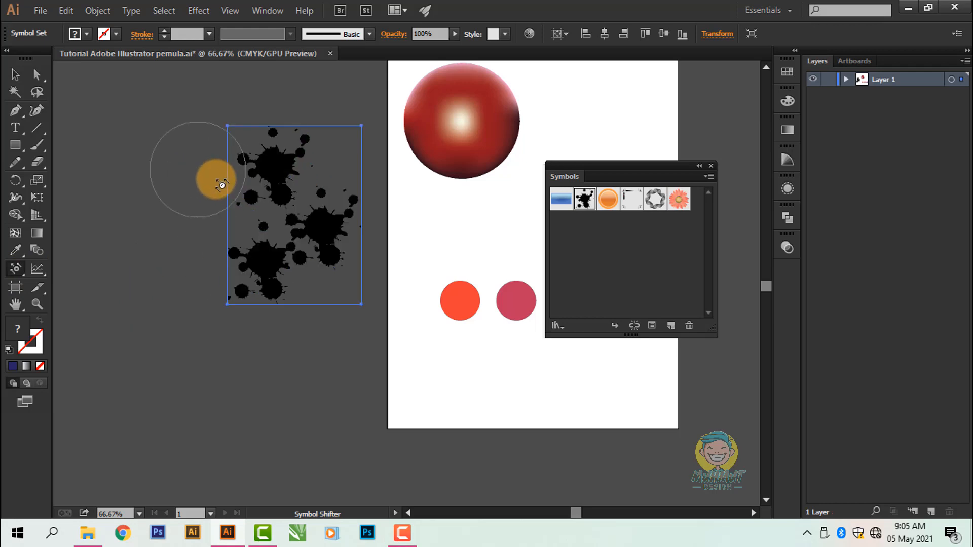
pyautogui.scroll(2, 288, 204)
pyautogui.moveTo(300, 257)
pyautogui.mouseDown()
pyautogui.moveTo(191, 189)
pyautogui.moveTo(257, 251)
pyautogui.moveTo(239, 256)
pyautogui.moveTo(276, 282)
pyautogui.moveTo(442, 226)
pyautogui.moveTo(382, 163)
pyautogui.moveTo(217, 352)
pyautogui.moveTo(288, 383)
pyautogui.moveTo(276, 343)
pyautogui.moveTo(271, 363)
pyautogui.moveTo(298, 336)
pyautogui.mouseUp()
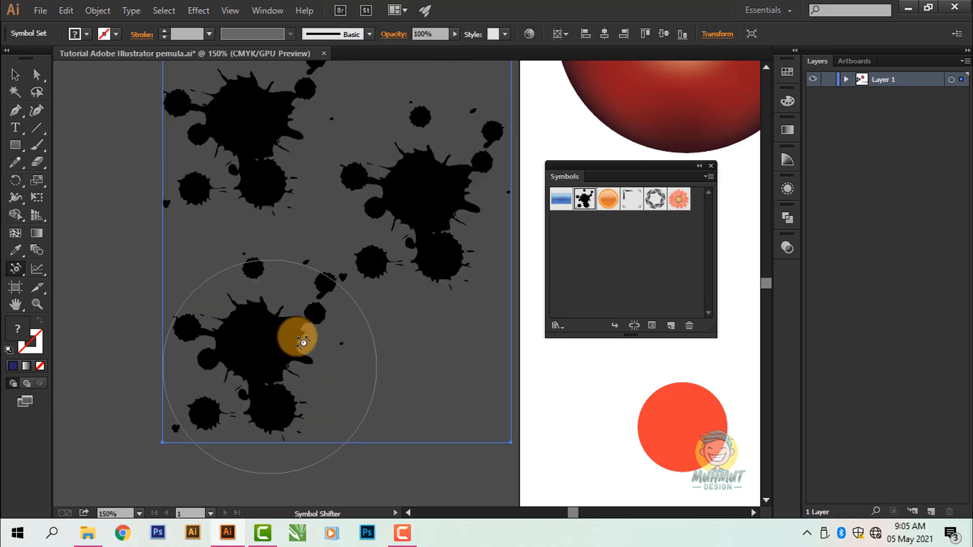
pyautogui.moveTo(263, 181)
pyautogui.mouseDown()
pyautogui.moveTo(254, 200)
pyautogui.moveTo(262, 200)
pyautogui.mouseUp()
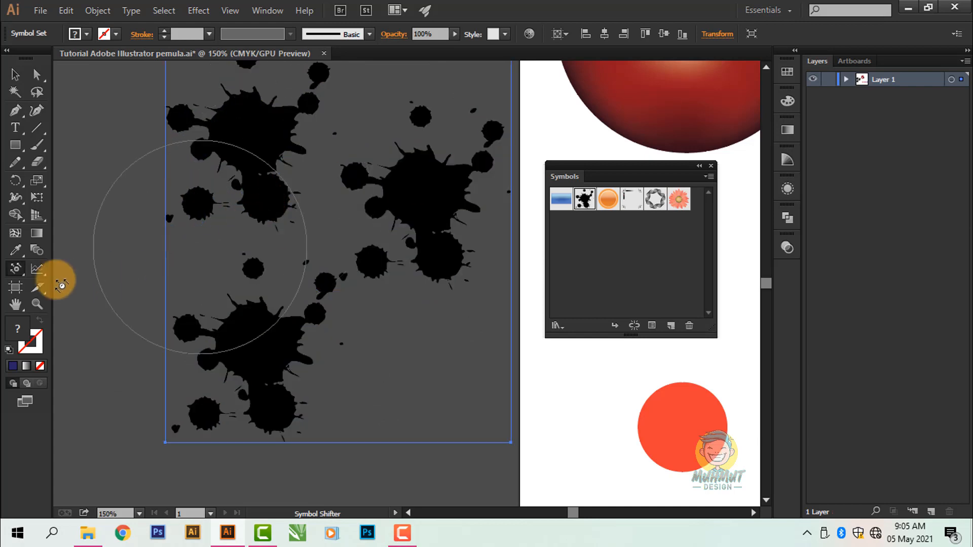
# Step: Pull the splatters in the symbol set slightly closer together with the Symbol Scruncher tool
pyautogui.moveTo(17, 272)
pyautogui.mouseDown()
pyautogui.moveTo(37, 269)
pyautogui.moveTo(96, 310)
pyautogui.moveTo(133, 306)
pyautogui.mouseUp()
pyautogui.moveTo(244, 344)
pyautogui.mouseDown()
pyautogui.moveTo(243, 335)
pyautogui.moveTo(236, 345)
pyautogui.mouseUp()
pyautogui.moveTo(221, 404)
pyautogui.mouseDown()
pyautogui.moveTo(304, 419)
pyautogui.moveTo(310, 321)
pyautogui.moveTo(322, 340)
pyautogui.moveTo(306, 313)
pyautogui.mouseUp()
pyautogui.scroll(-2, 307, 311)
pyautogui.click(237, 203)
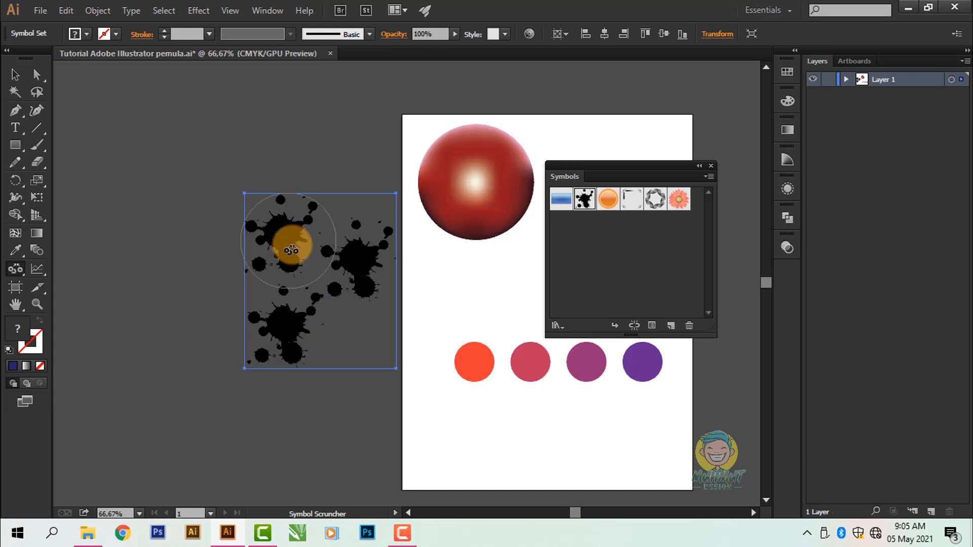
pyautogui.click(260, 292)
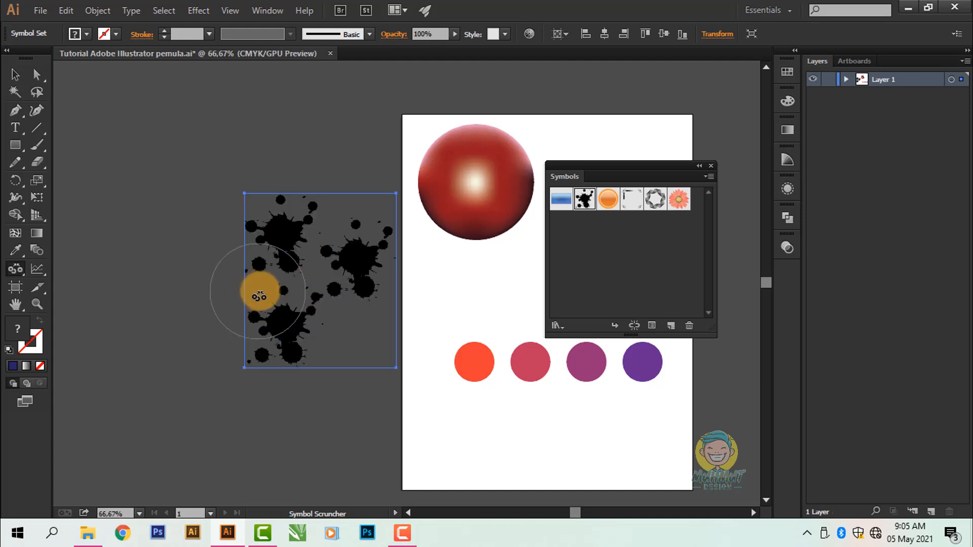
pyautogui.scroll(1, 308, 293)
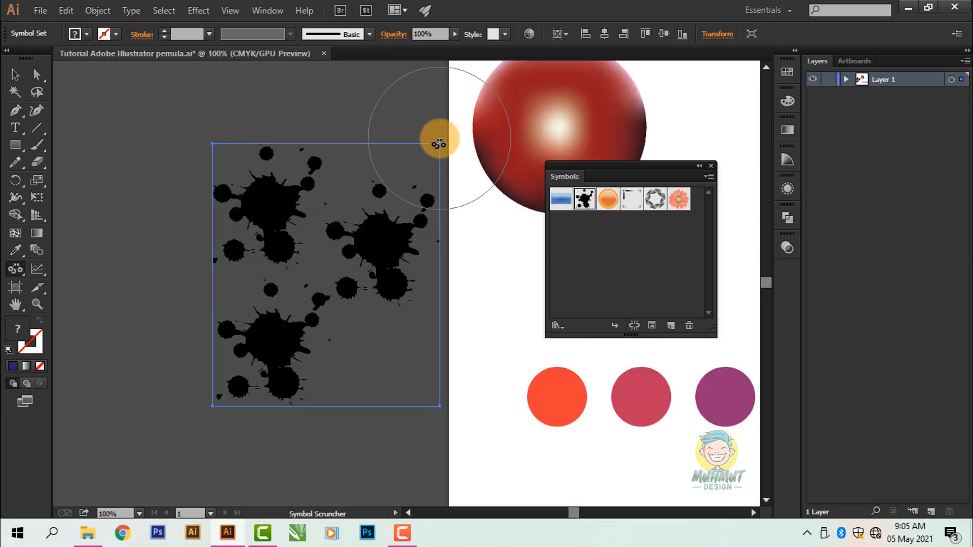
pyautogui.scroll(2, 338, 238)
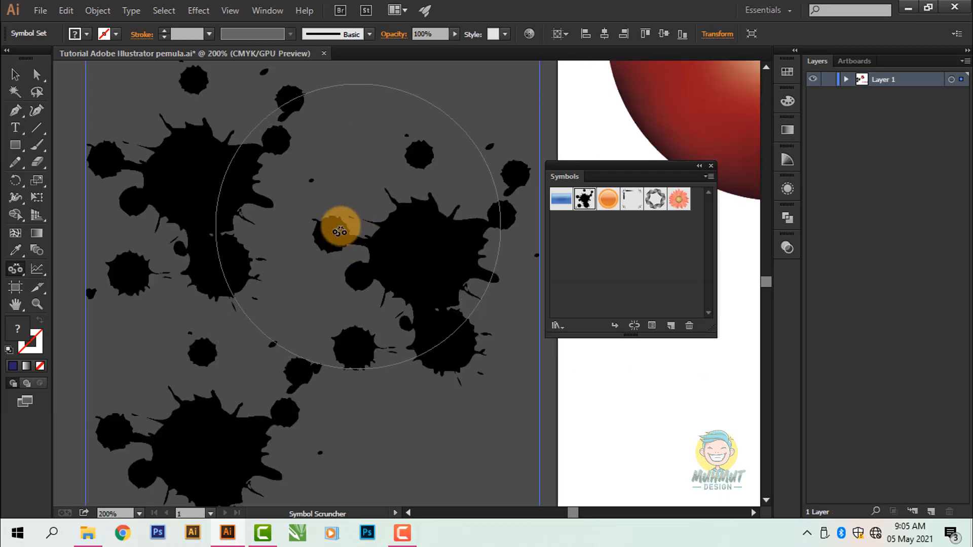
pyautogui.moveTo(324, 218)
pyautogui.mouseDown()
pyautogui.moveTo(248, 182)
pyautogui.moveTo(207, 181)
pyautogui.moveTo(347, 244)
pyautogui.moveTo(338, 243)
pyautogui.mouseUp()
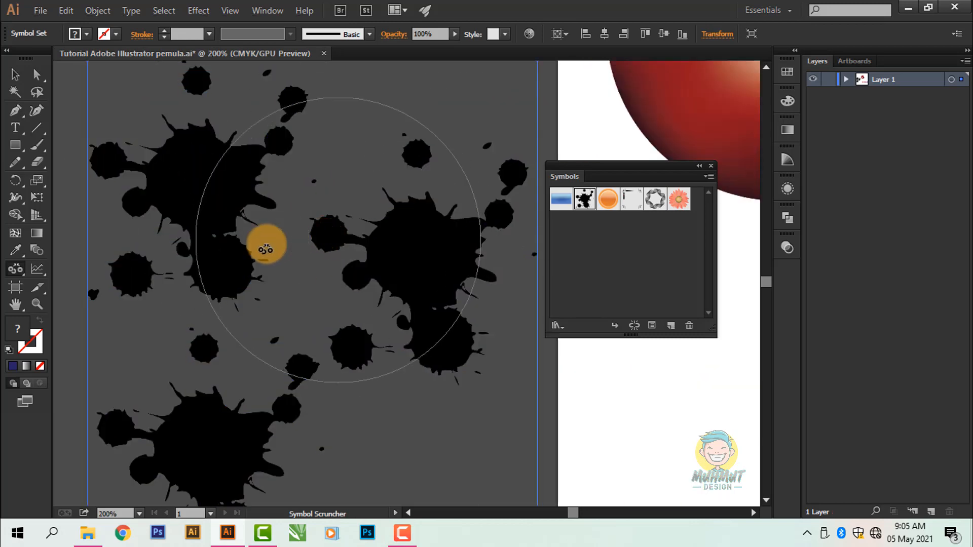
pyautogui.moveTo(269, 245); pyautogui.dragTo(361, 271)
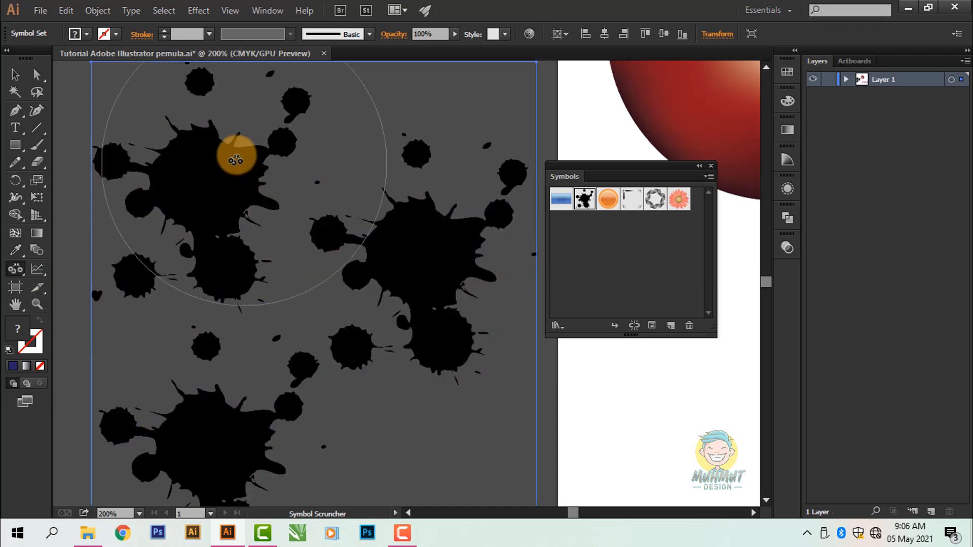
pyautogui.moveTo(235, 152)
pyautogui.mouseDown()
pyautogui.moveTo(268, 78)
pyautogui.moveTo(218, 110)
pyautogui.moveTo(174, 188)
pyautogui.moveTo(157, 188)
pyautogui.moveTo(263, 245)
pyautogui.moveTo(185, 214)
pyautogui.mouseUp()
# Step: Enlarge the upper-left splatter of the symbol set with the Symbol Sizer tool
pyautogui.moveTo(16, 269); pyautogui.dragTo(93, 287)
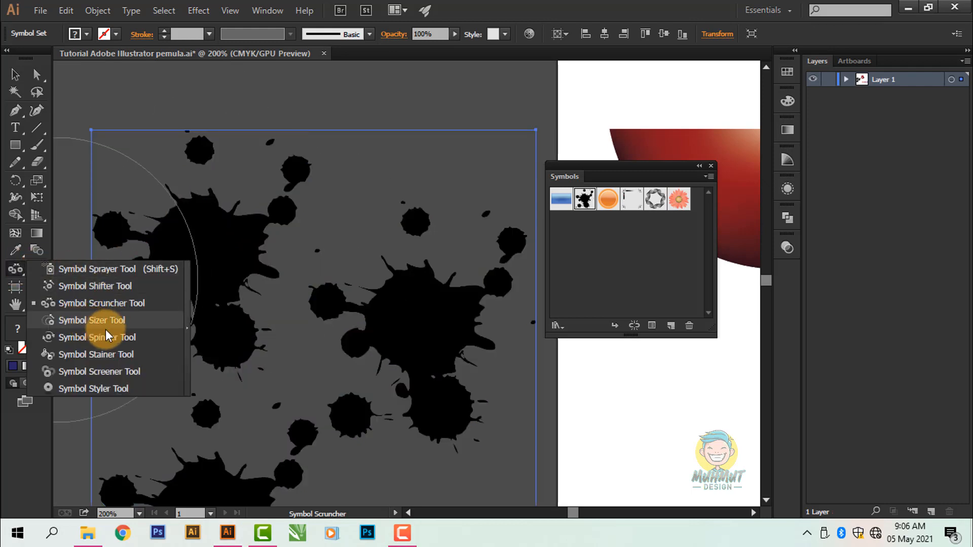
pyautogui.click(134, 323)
pyautogui.moveTo(226, 311)
pyautogui.mouseDown()
pyautogui.moveTo(162, 241)
pyautogui.moveTo(233, 289)
pyautogui.mouseUp()
pyautogui.scroll(-1, 253, 265)
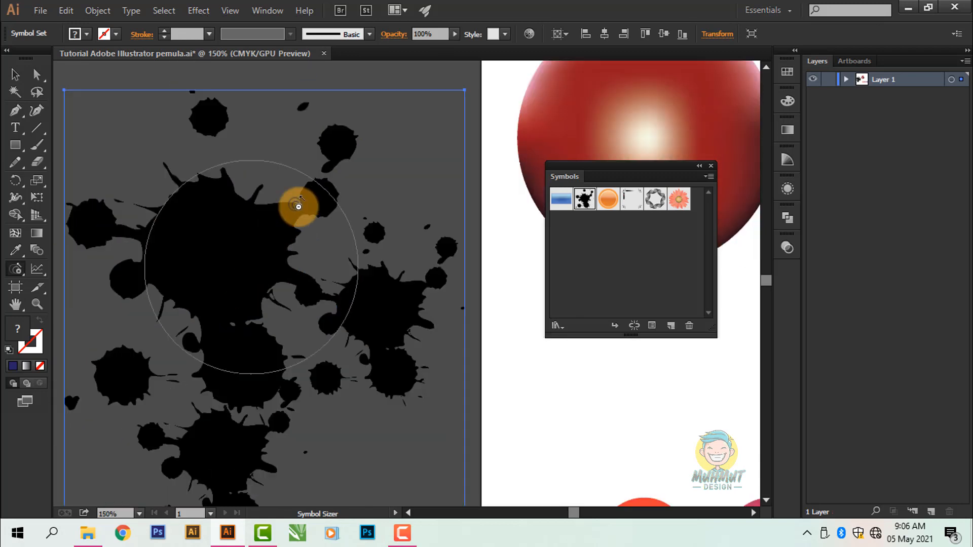
pyautogui.moveTo(298, 207)
pyautogui.mouseDown()
pyautogui.moveTo(222, 246)
pyautogui.moveTo(200, 225)
pyautogui.moveTo(234, 252)
pyautogui.moveTo(185, 215)
pyautogui.mouseUp()
pyautogui.scroll(-1, 290, 265)
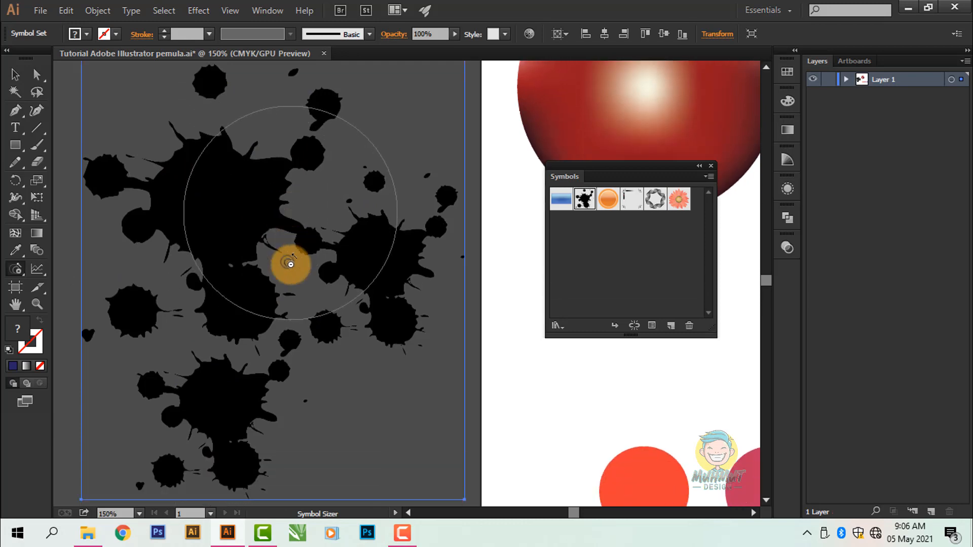
pyautogui.scroll(-2, 290, 265)
pyautogui.hscroll(-1, 332, 341)
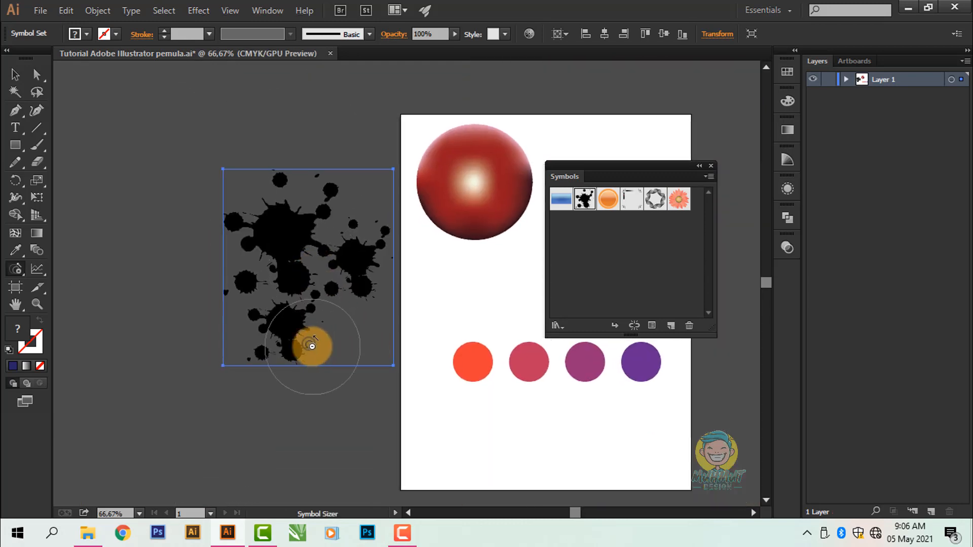
pyautogui.scroll(2, 312, 346)
pyautogui.moveTo(267, 255); pyautogui.dragTo(287, 256)
pyautogui.scroll(-2, 286, 256)
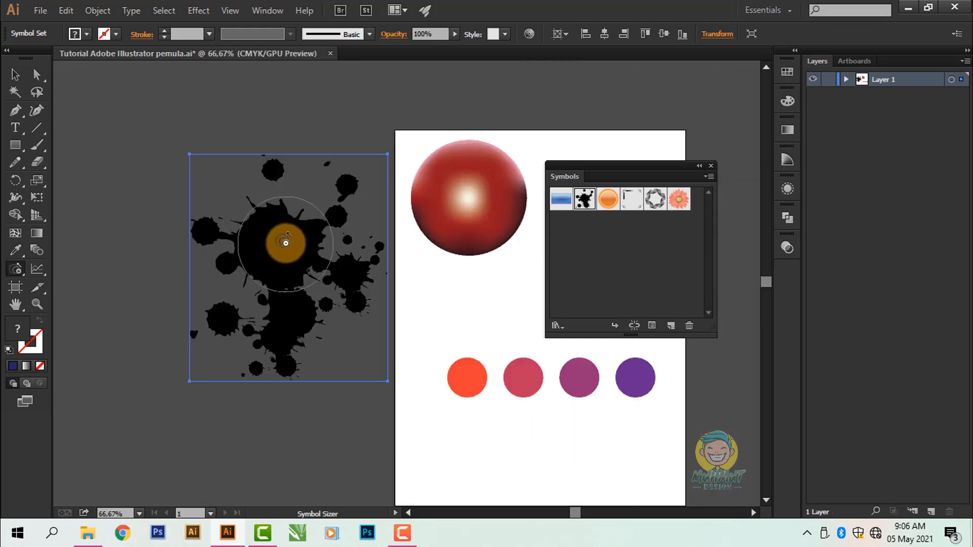
# Step: Shrink the upper-left splatter with the Symbol Sizer tool until it is the smallest of the three
pyautogui.moveTo(290, 244)
pyautogui.mouseDown()
pyautogui.moveTo(290, 252)
pyautogui.moveTo(316, 275)
pyautogui.moveTo(269, 255)
pyautogui.moveTo(298, 286)
pyautogui.moveTo(274, 272)
pyautogui.mouseUp()
pyautogui.scroll(1, 296, 262)
pyautogui.scroll(1, 299, 285)
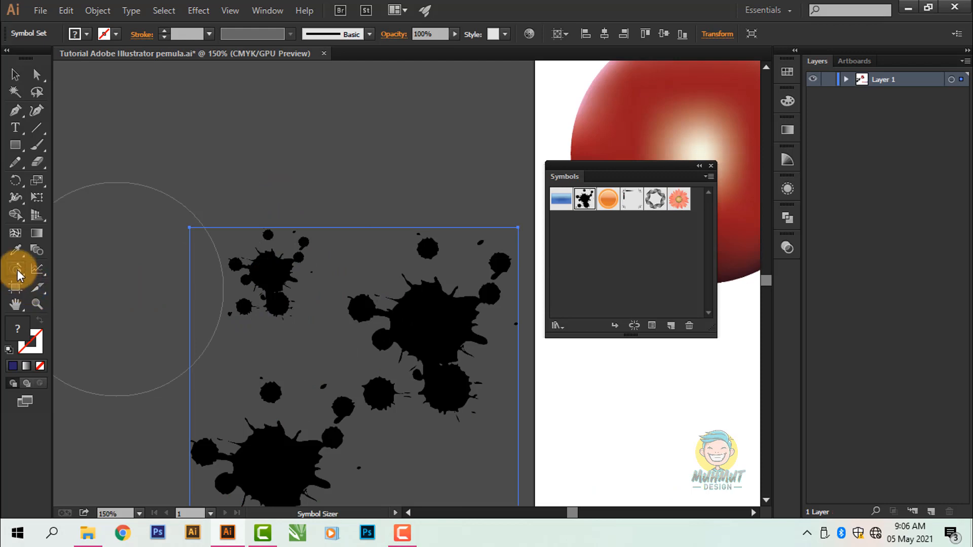
# Step: Rotate the lower-left splatter of the symbol set with the Symbol Spinner tool
pyautogui.moveTo(16, 270); pyautogui.dragTo(93, 341)
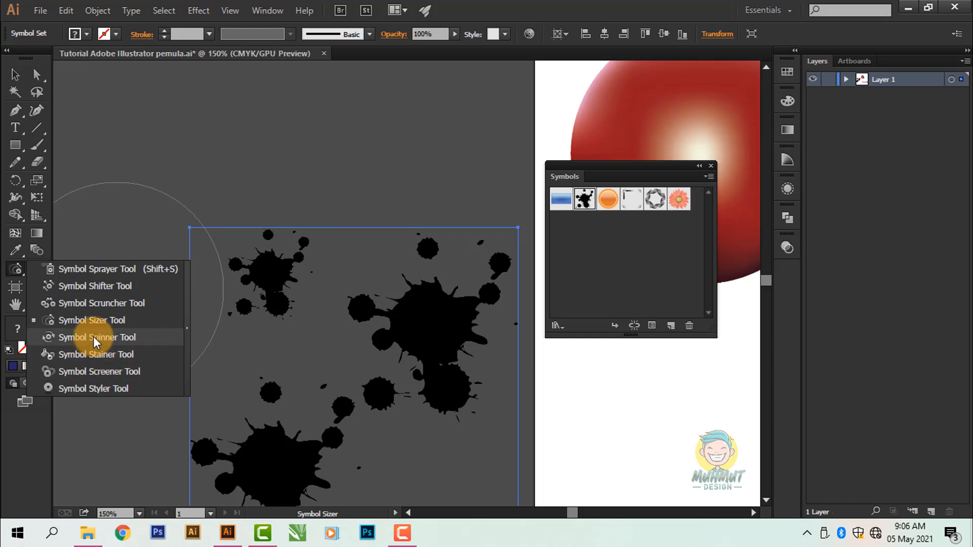
pyautogui.click(114, 344)
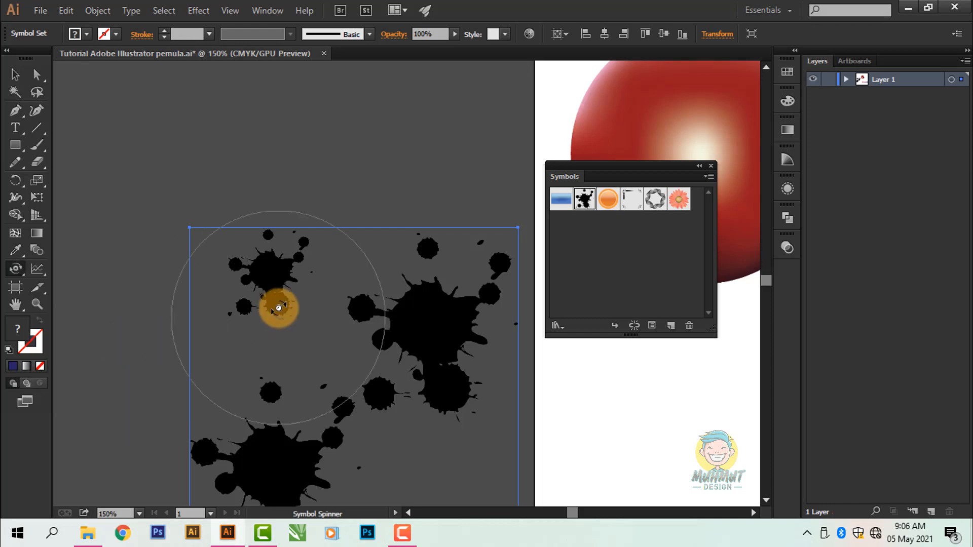
pyautogui.moveTo(279, 304)
pyautogui.mouseDown()
pyautogui.moveTo(270, 306)
pyautogui.moveTo(299, 287)
pyautogui.moveTo(267, 311)
pyautogui.moveTo(245, 289)
pyautogui.moveTo(260, 304)
pyautogui.moveTo(262, 290)
pyautogui.mouseUp()
pyautogui.press('space')
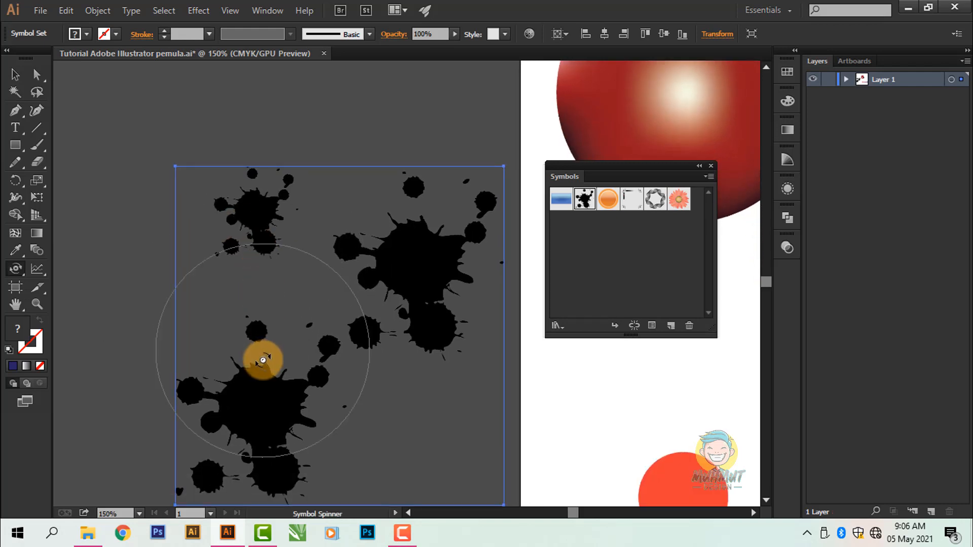
pyautogui.press('space')
pyautogui.moveTo(264, 379)
pyautogui.mouseDown()
pyautogui.moveTo(264, 296)
pyautogui.moveTo(255, 291)
pyautogui.moveTo(292, 300)
pyautogui.moveTo(273, 292)
pyautogui.moveTo(292, 321)
pyautogui.moveTo(276, 252)
pyautogui.moveTo(340, 303)
pyautogui.moveTo(256, 319)
pyautogui.mouseUp()
# Step: Delete the whole ink-splatter symbol set beside the artboard
pyautogui.click(15, 75)
pyautogui.keyDown('ctrl'); pyautogui.keyDown('alt'); pyautogui.click(276, 255); pyautogui.keyUp('alt'); pyautogui.keyUp('ctrl')
pyautogui.scroll(-1, 328, 307)
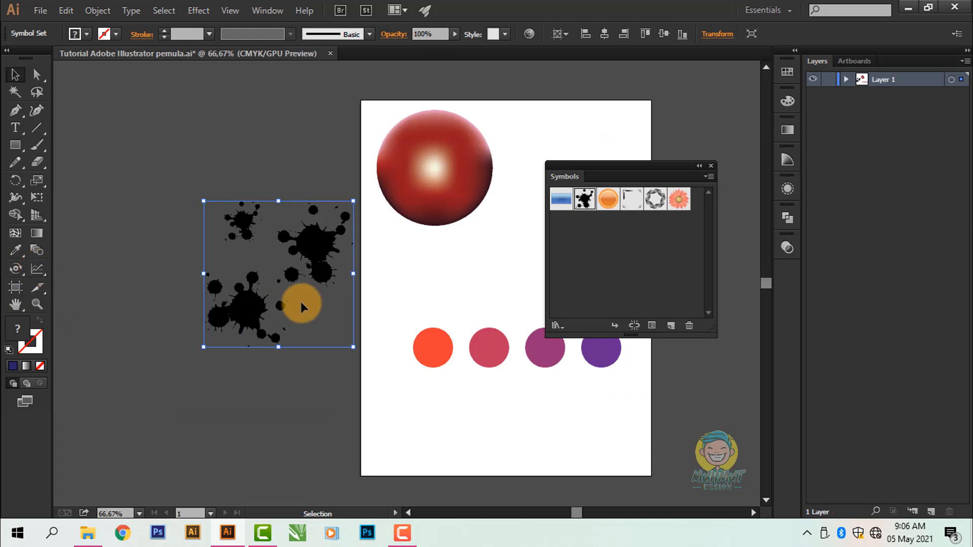
pyautogui.moveTo(334, 302); pyautogui.dragTo(322, 283)
pyautogui.press('Delete')
# Step: Collapse the floating Symbols panel to an icon and dock it with the other collapsed panels
pyautogui.click(681, 194)
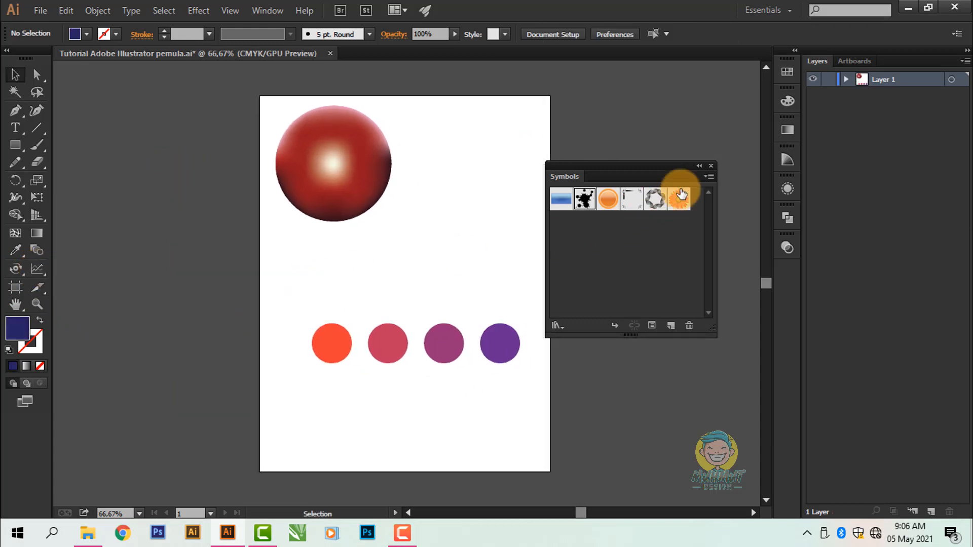
pyautogui.click(698, 166)
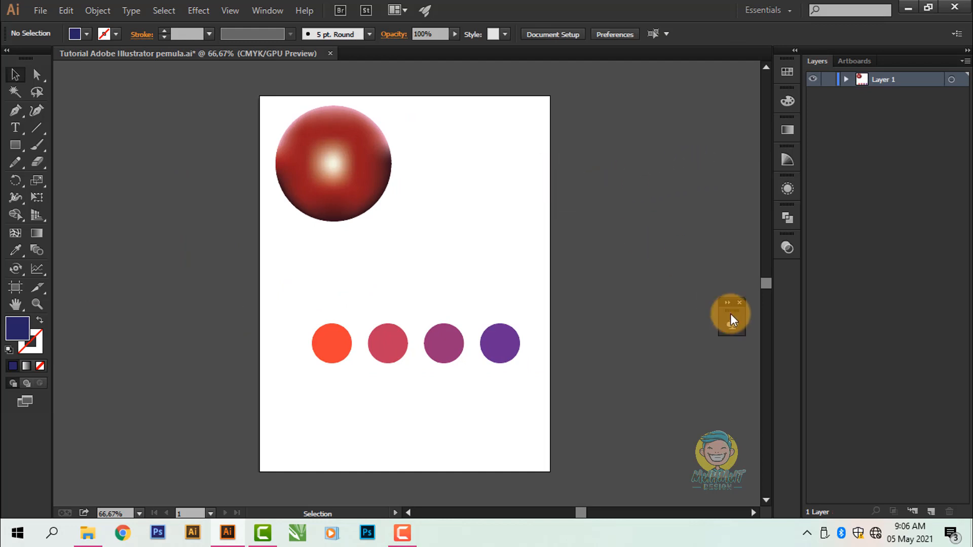
pyautogui.moveTo(730, 314); pyautogui.dragTo(778, 273)
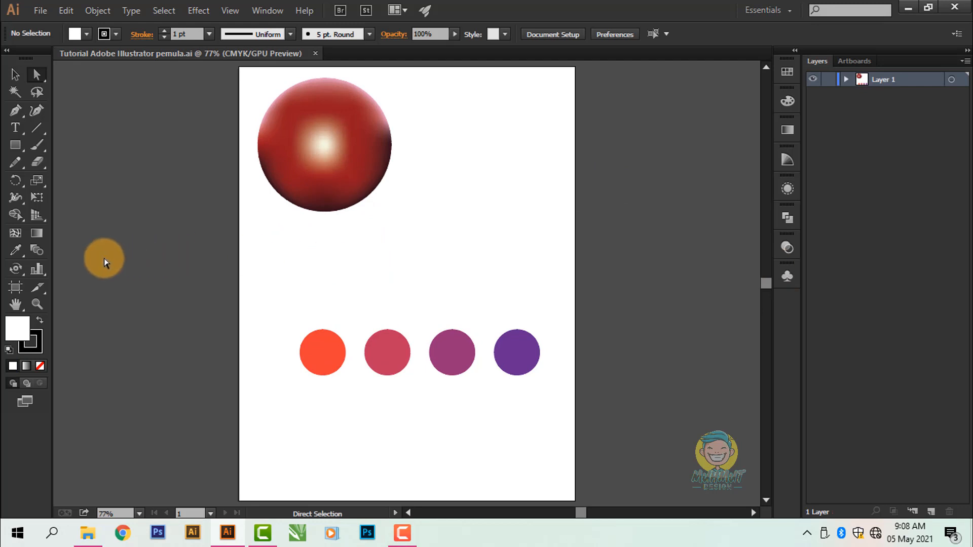
# Step: Draw a people pictogram chart with the CC Charts tool in the empty area above the purple circles
pyautogui.click(40, 269)
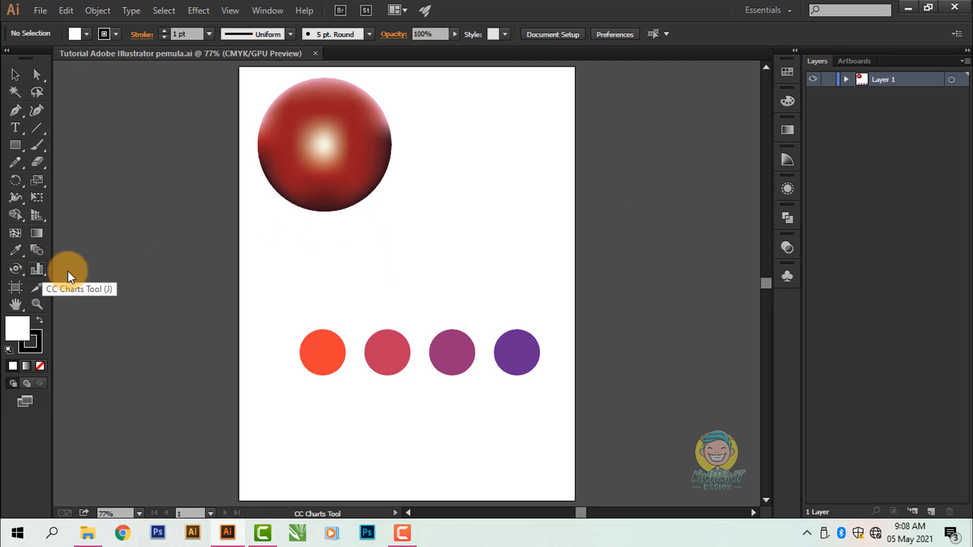
pyautogui.moveTo(434, 215); pyautogui.dragTo(506, 267)
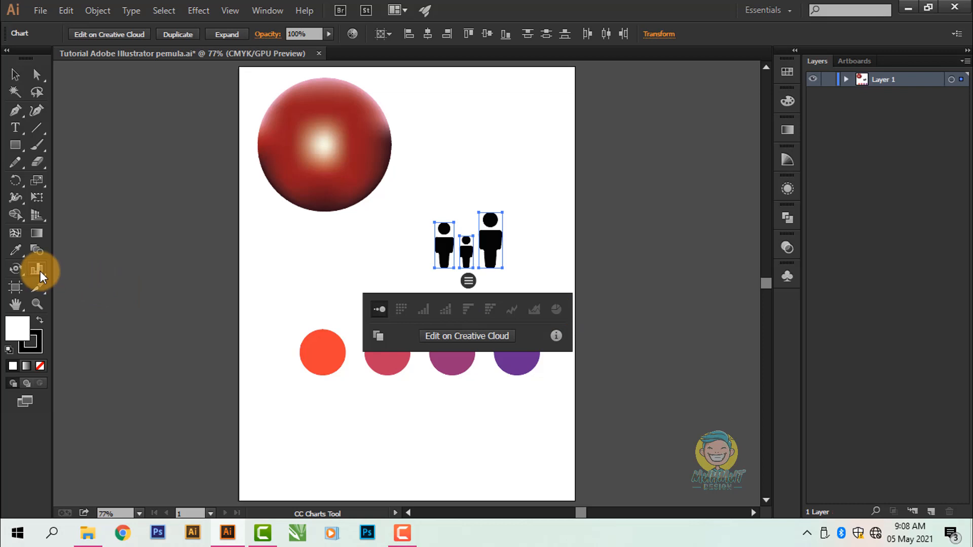
# Step: Draw a column graph above the people chart, beside the red sphere, with the Column Graph tool
pyautogui.moveTo(41, 272); pyautogui.dragTo(101, 287)
pyautogui.click(102, 287)
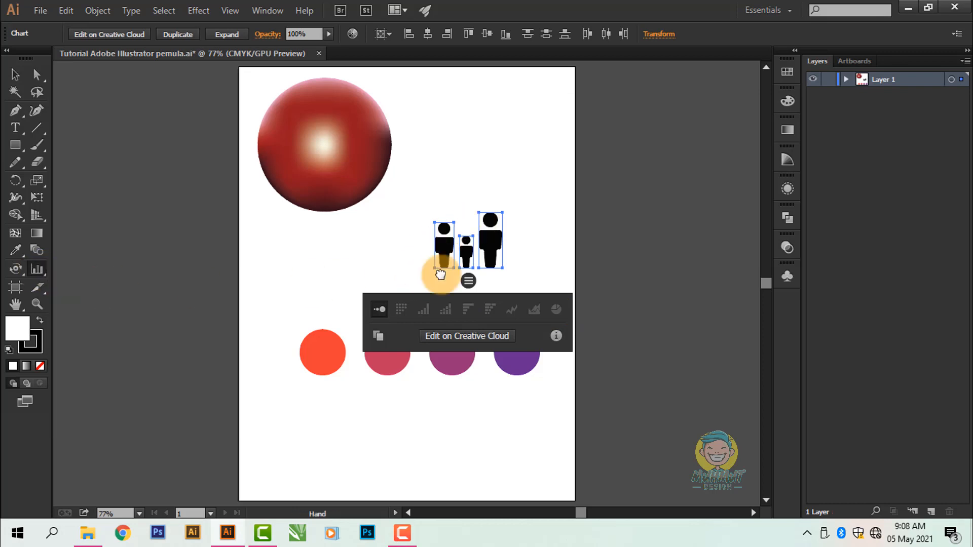
pyautogui.moveTo(446, 260); pyautogui.dragTo(396, 336)
pyautogui.scroll(1, 446, 240)
pyautogui.moveTo(371, 164); pyautogui.dragTo(494, 278)
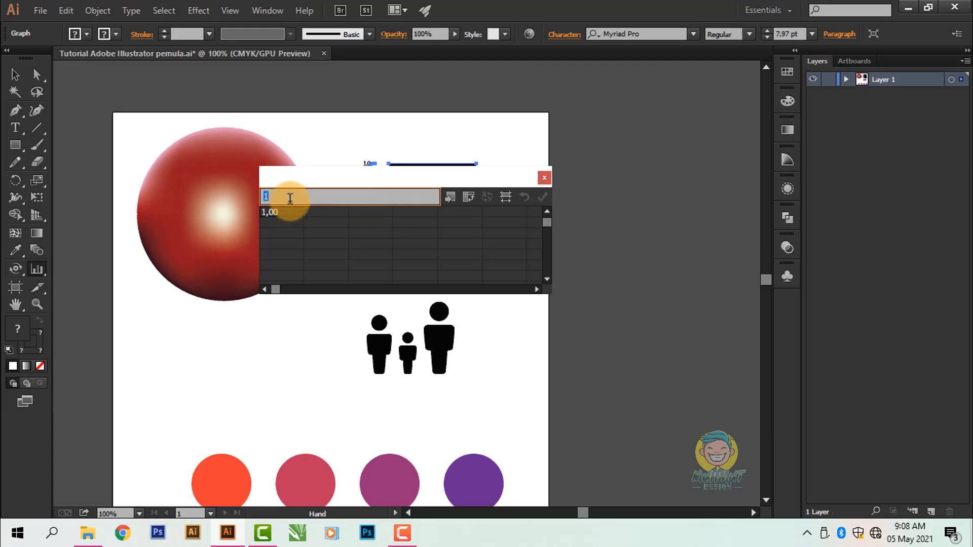
# Step: Enter 2, 3 and 3 down the first column of the graph data and apply them to the graph
pyautogui.moveTo(279, 196); pyautogui.dragTo(235, 201)
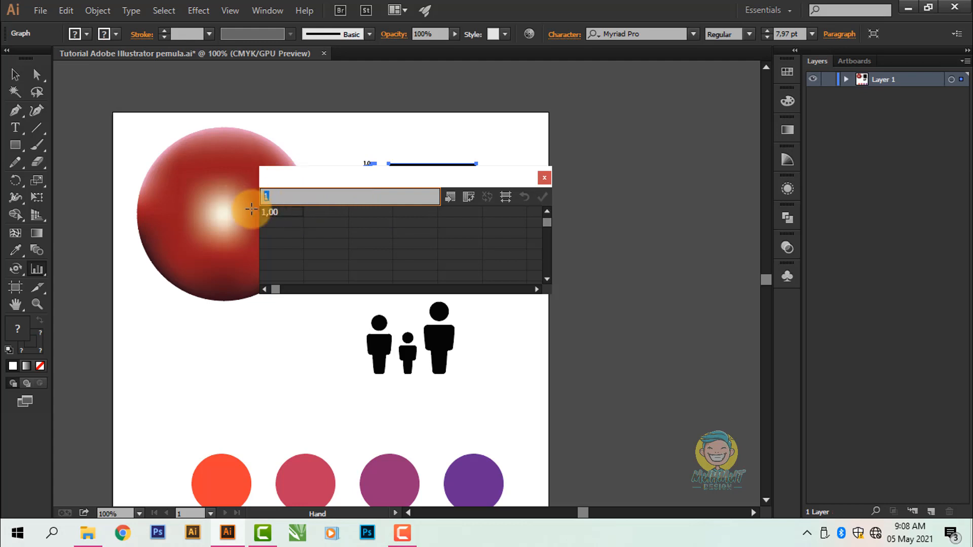
pyautogui.click(276, 223)
pyautogui.write('3')
pyautogui.click(294, 230)
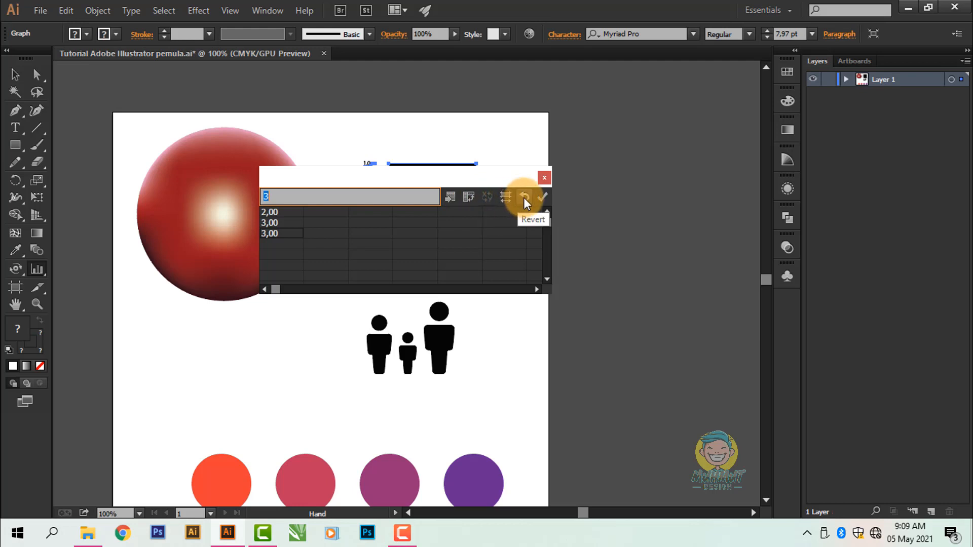
pyautogui.click(277, 290)
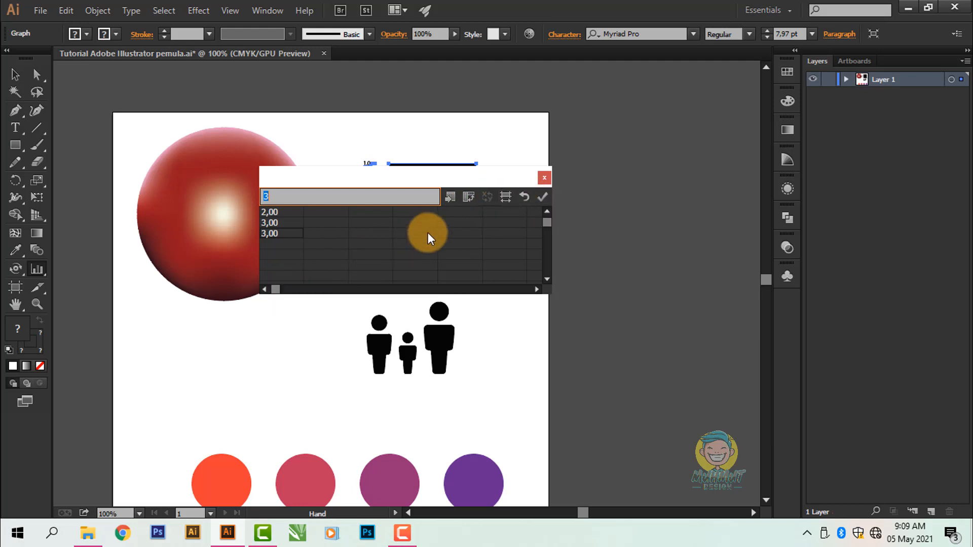
pyautogui.click(537, 199)
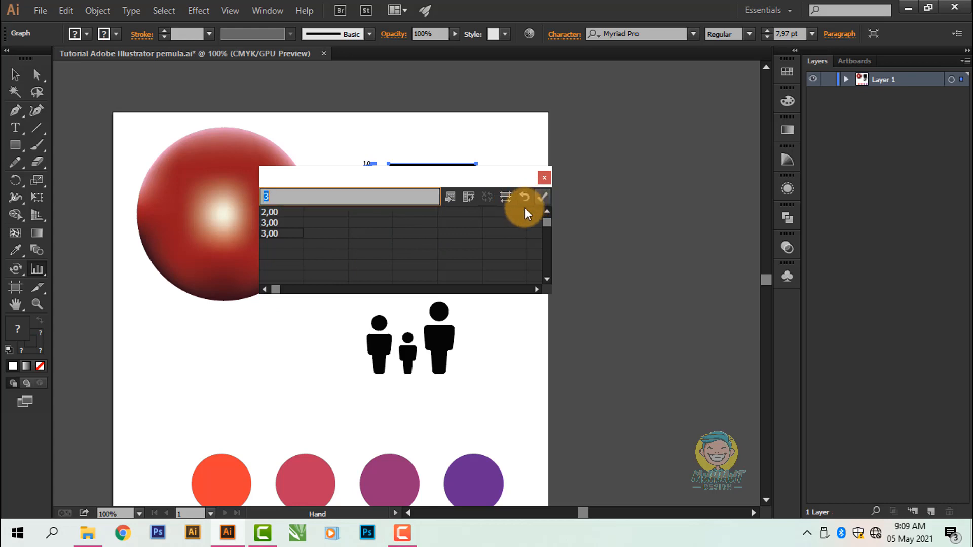
pyautogui.click(544, 179)
# Step: Move the people chart lower and adjust its position beneath the column graph
pyautogui.click(15, 74)
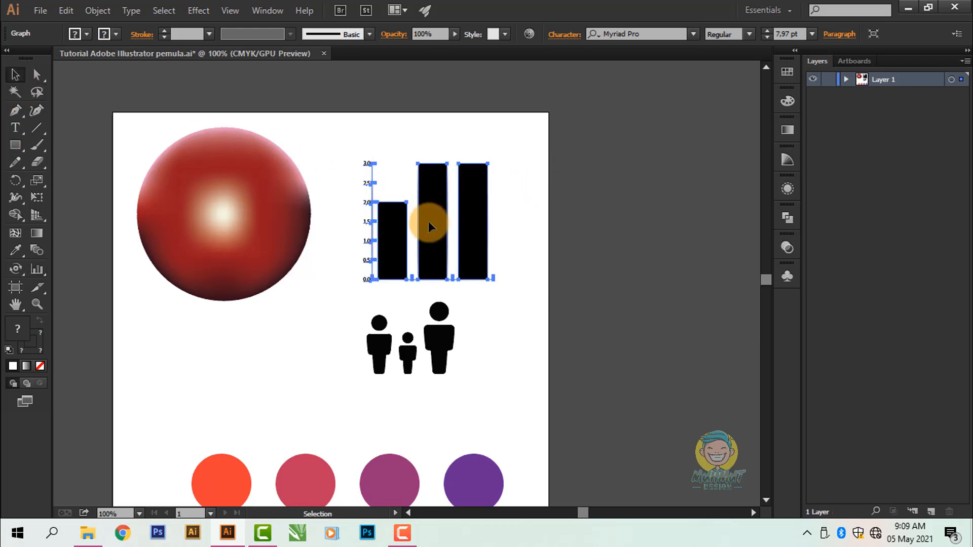
pyautogui.scroll(-2, 441, 253)
pyautogui.moveTo(428, 303); pyautogui.dragTo(433, 344)
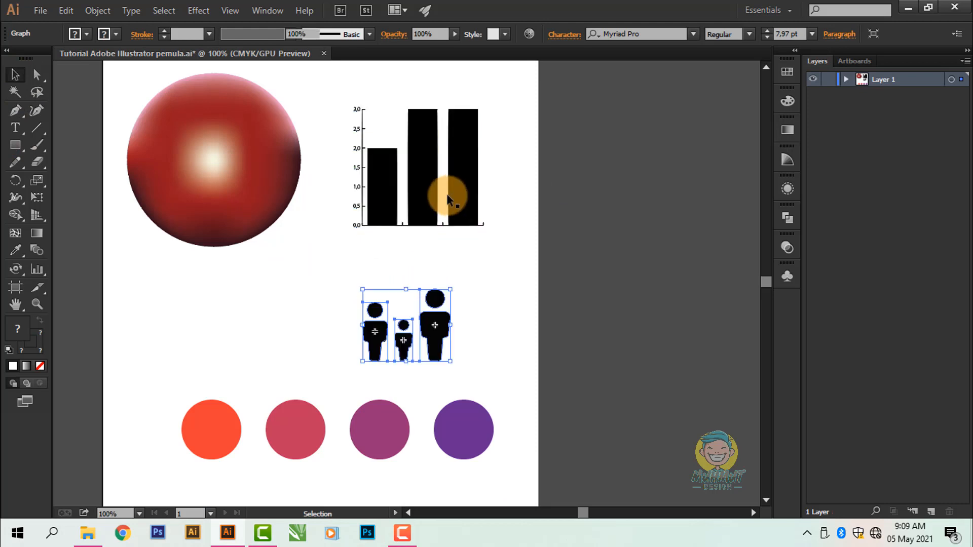
pyautogui.moveTo(427, 194); pyautogui.dragTo(431, 206)
pyautogui.moveTo(440, 348); pyautogui.dragTo(453, 324)
pyautogui.click(501, 292)
pyautogui.click(502, 293)
# Step: Fill only the first, shortest bar of the column graph with red using the Direct Selection tool
pyautogui.scroll(2, 448, 208)
pyautogui.moveTo(418, 186); pyautogui.dragTo(429, 257)
pyautogui.click(388, 221)
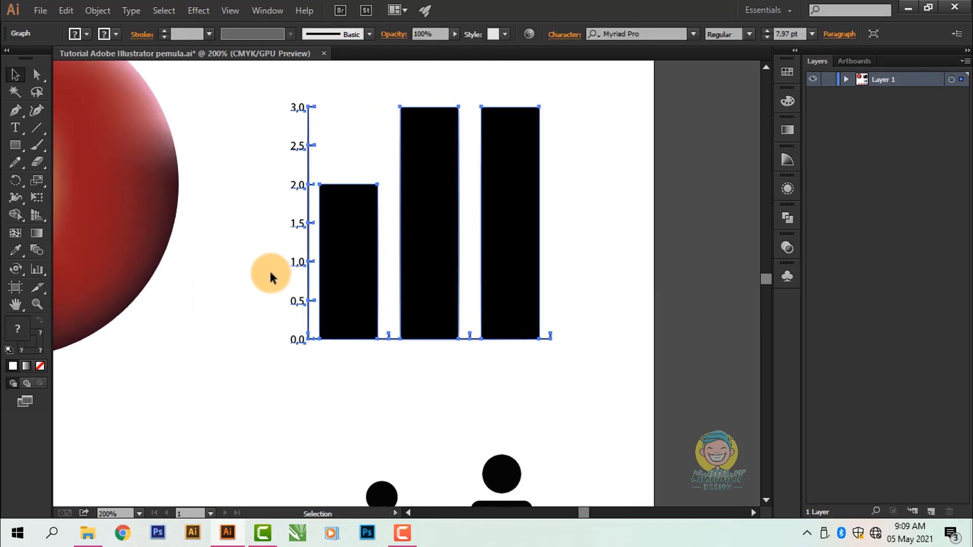
pyautogui.click(214, 320)
pyautogui.click(373, 263)
pyautogui.moveTo(373, 266); pyautogui.dragTo(322, 291)
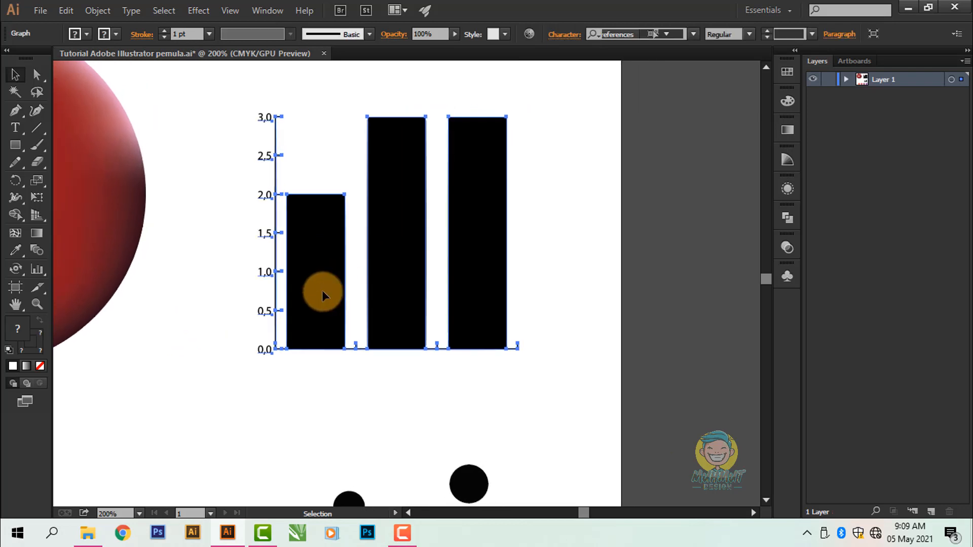
pyautogui.click(188, 286)
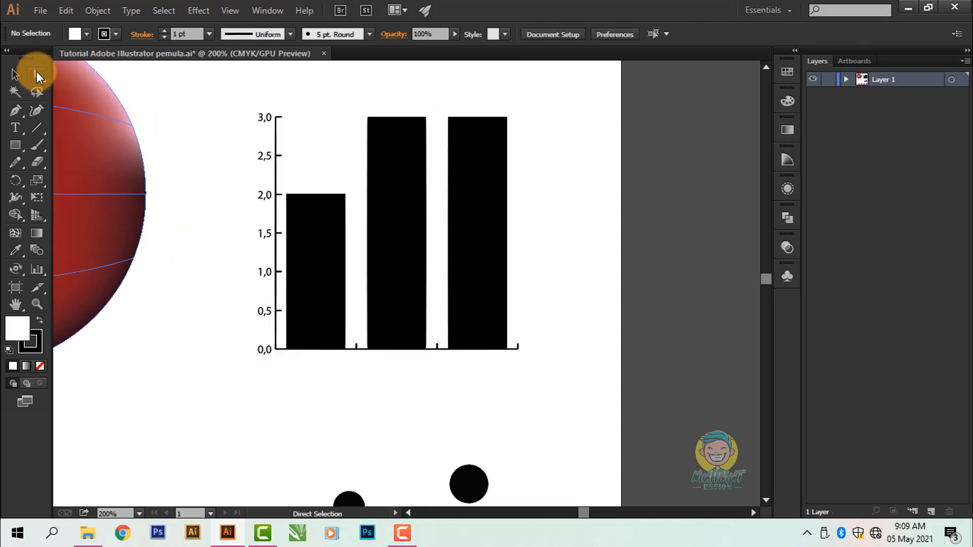
pyautogui.click(309, 224)
pyautogui.click(83, 38)
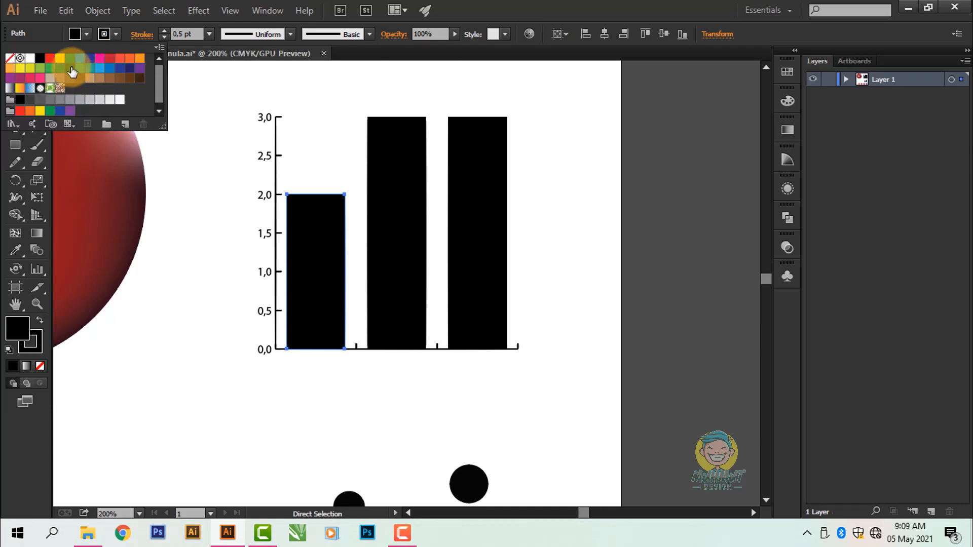
pyautogui.click(44, 63)
pyautogui.click(90, 33)
# Step: Fill the middle bar of the column graph with dark blue
pyautogui.click(405, 153)
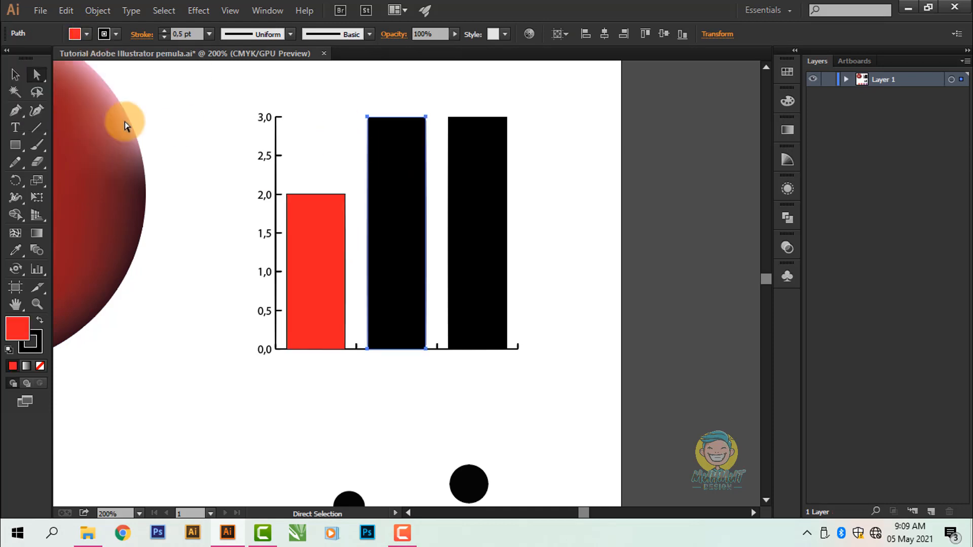
pyautogui.click(86, 34)
pyautogui.click(79, 58)
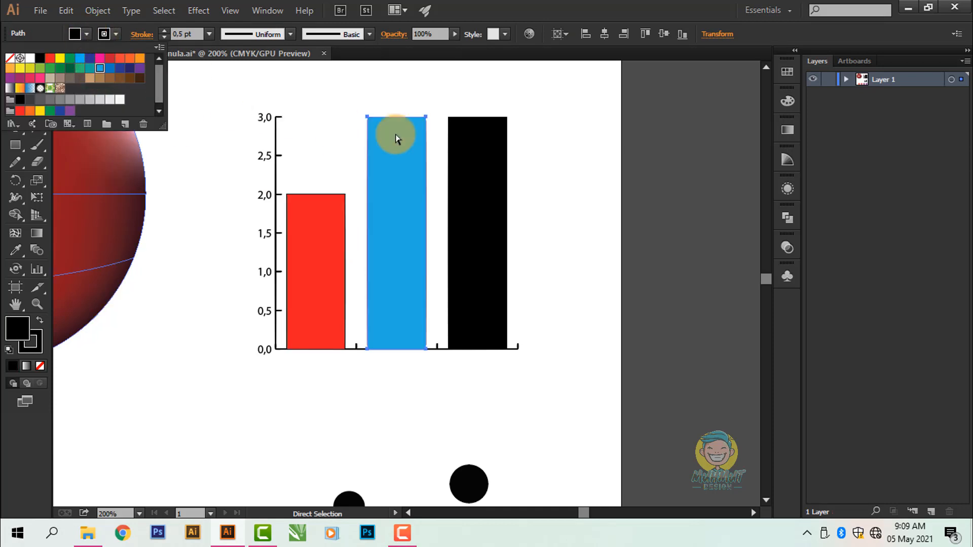
pyautogui.click(87, 36)
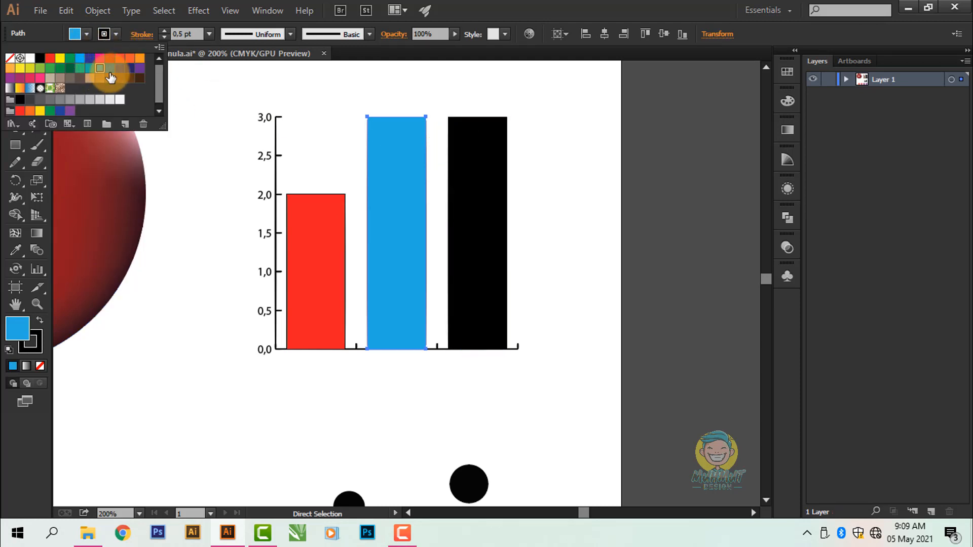
pyautogui.click(131, 73)
pyautogui.click(379, 101)
# Step: Fill the third bar of the column graph with teal and deselect it
pyautogui.click(476, 144)
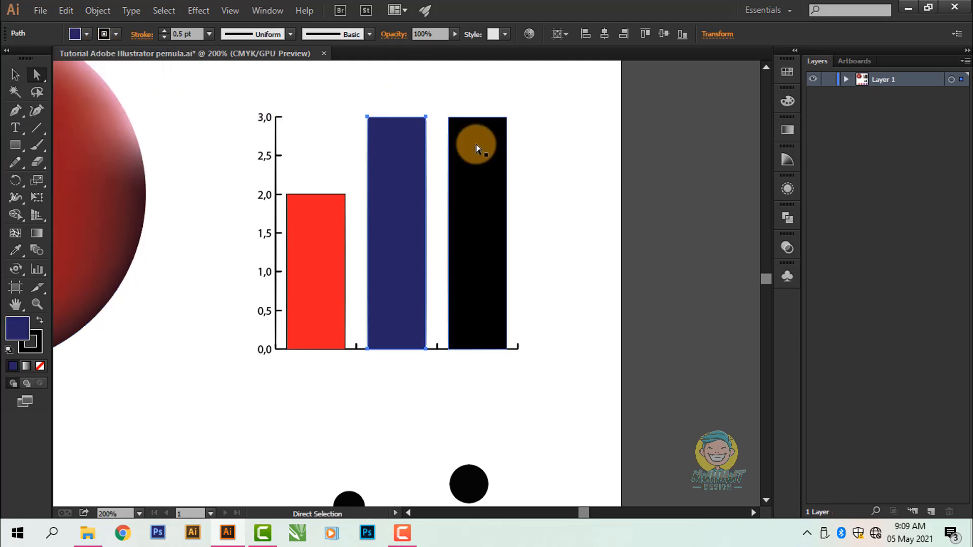
pyautogui.click(87, 35)
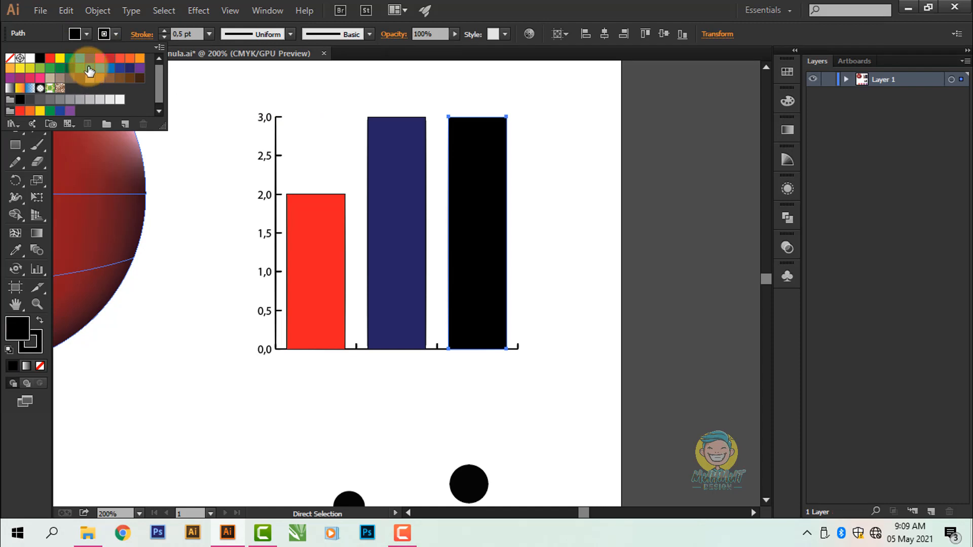
pyautogui.click(87, 60)
pyautogui.click(576, 190)
pyautogui.scroll(-2, 565, 210)
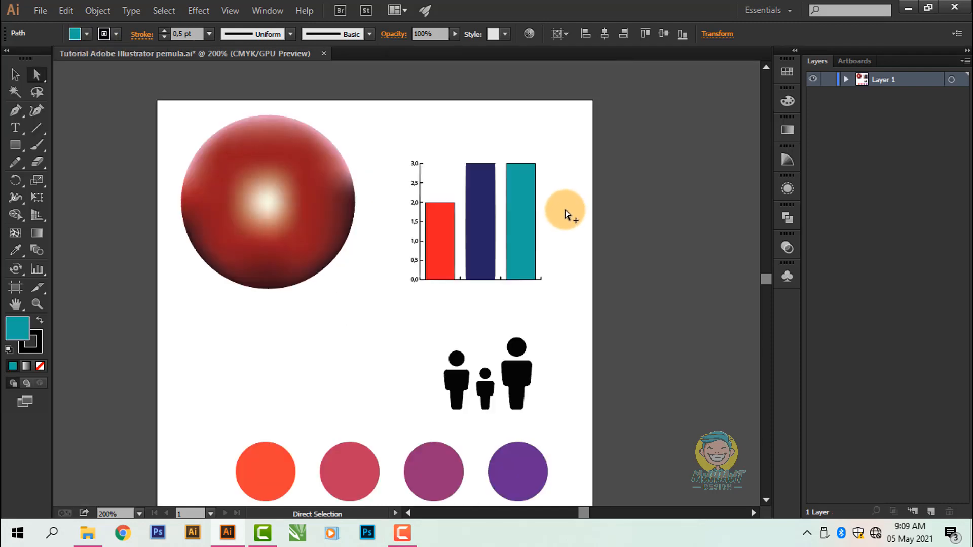
pyautogui.moveTo(564, 252); pyautogui.dragTo(554, 233)
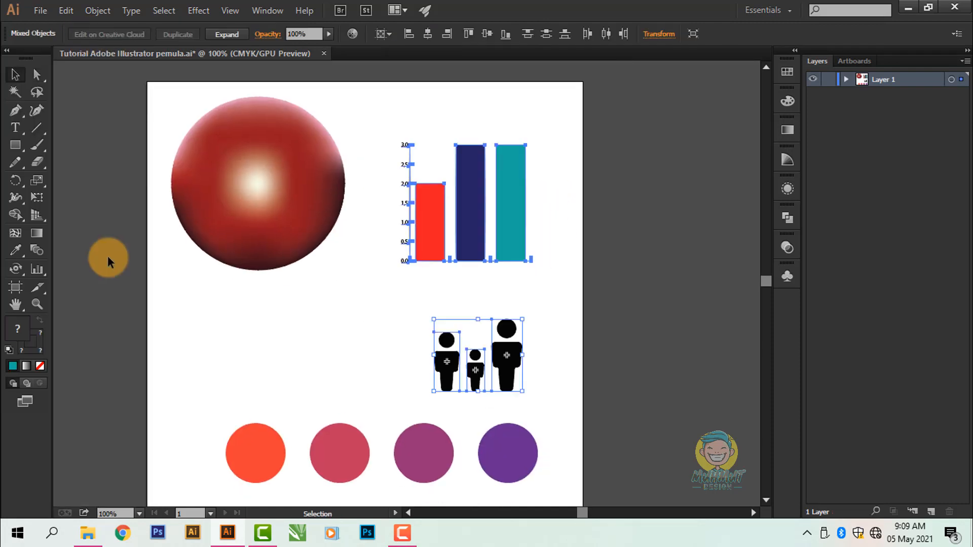
pyautogui.click(107, 257)
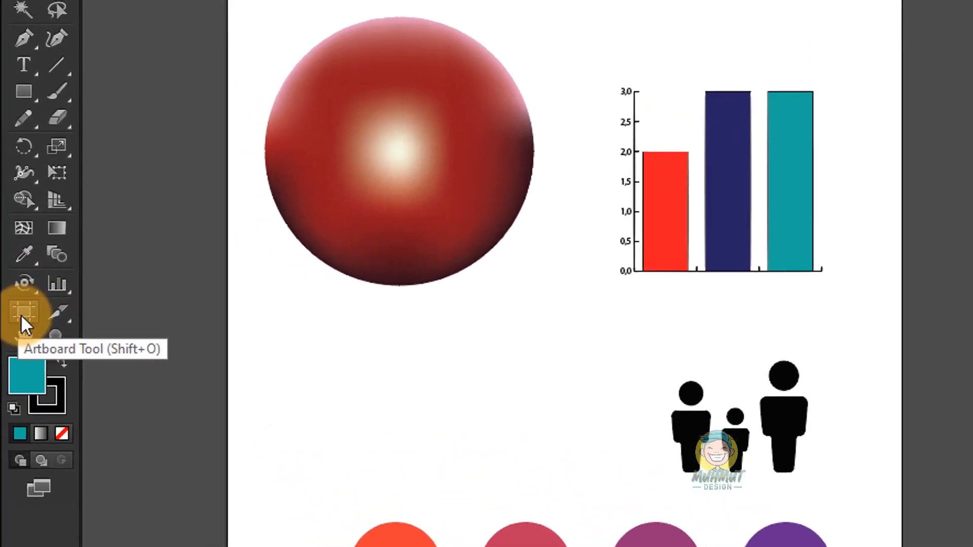
# Step: Inspect Artboard 1's boundary and settings with the Artboard tool, and return to the Selection tool
pyautogui.click(22, 315)
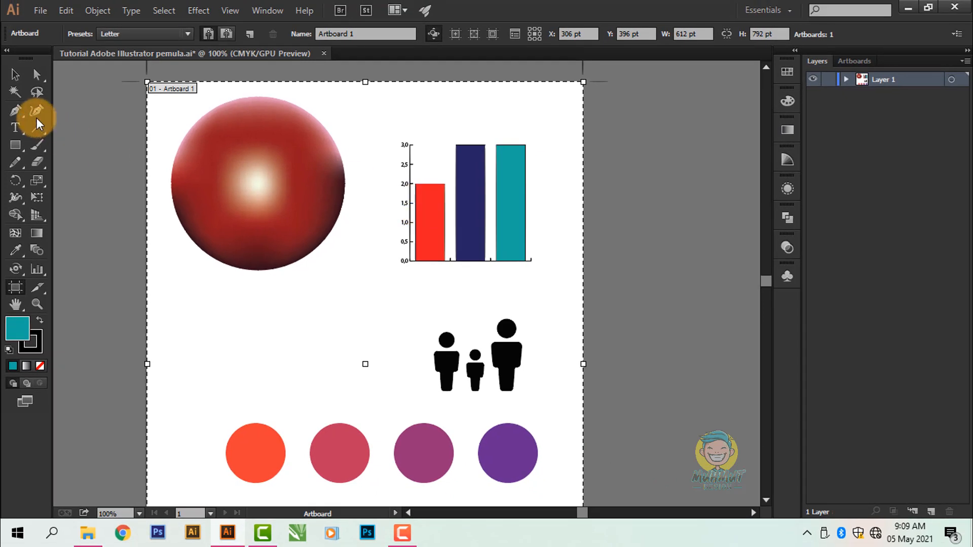
pyautogui.click(19, 77)
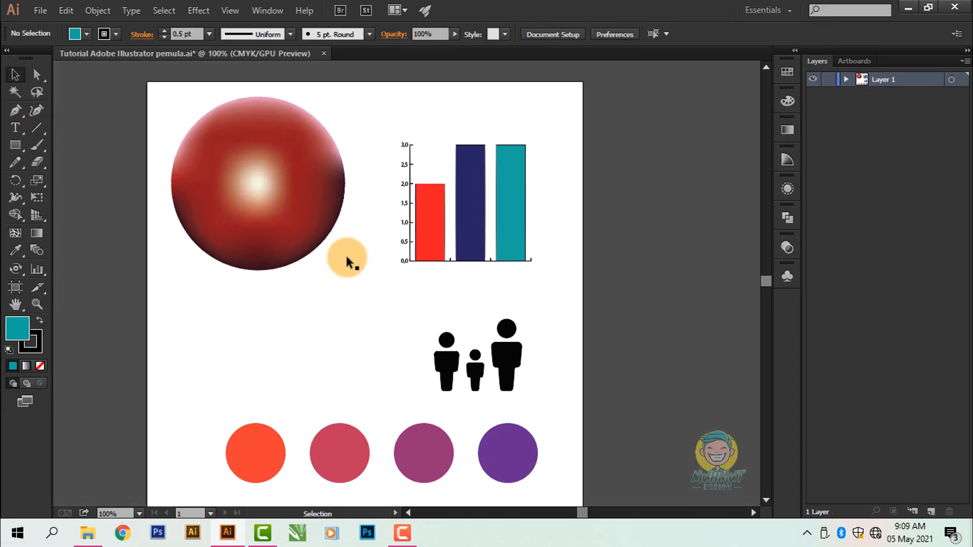
pyautogui.hotkey('ctrl', '0')
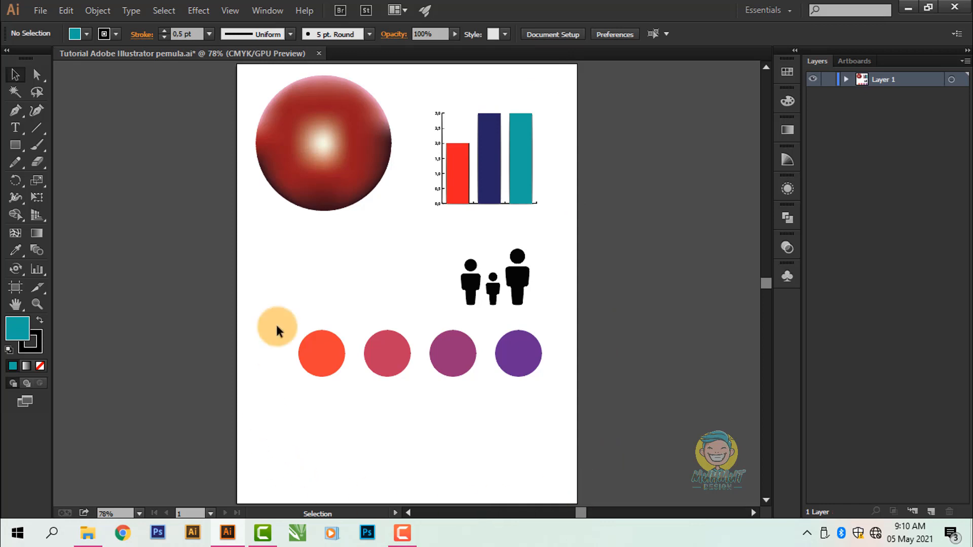
# Step: Activate the Artboard tool again and display the document's list of artboards
pyautogui.click(16, 288)
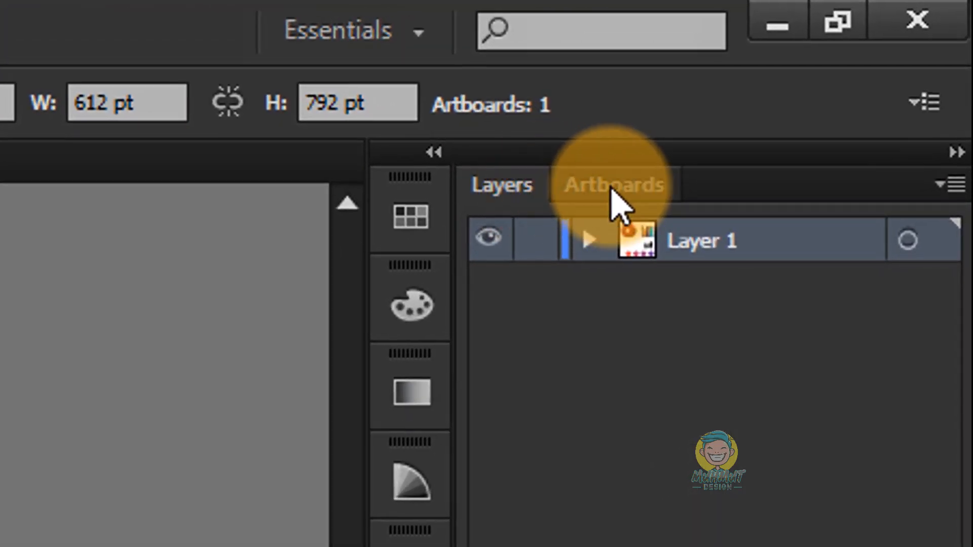
pyautogui.click(611, 190)
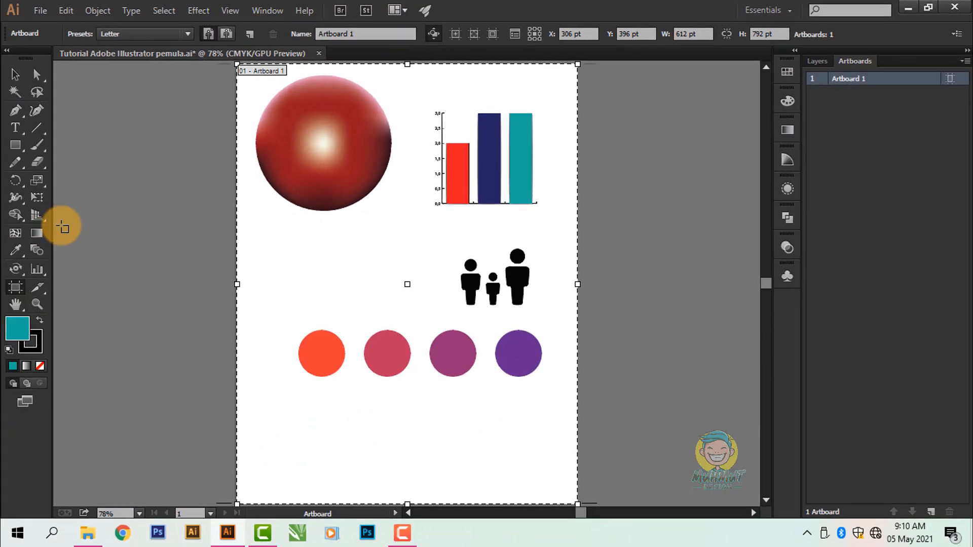
pyautogui.scroll(-1, 226, 227)
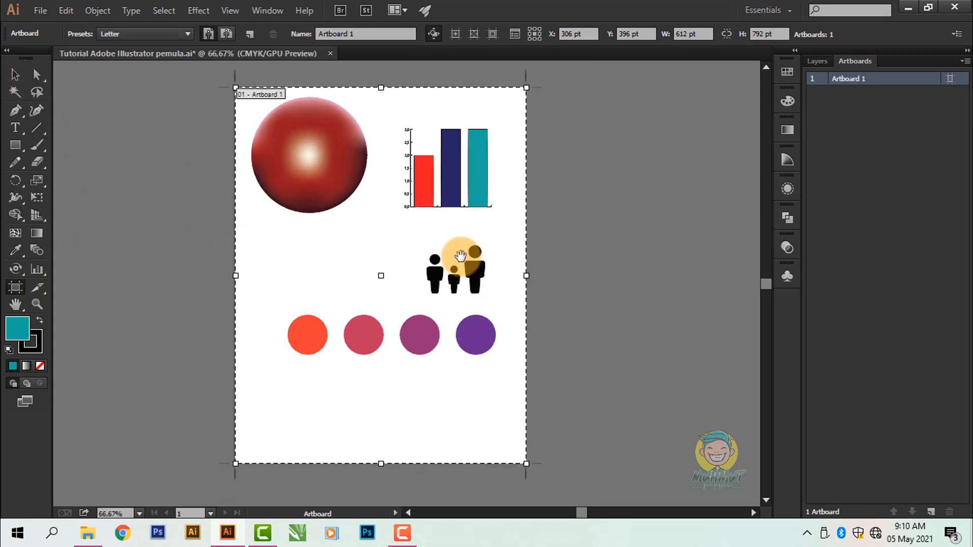
# Step: Draw a second artboard about 472 × 792 pt beside Artboard 1, and return to the Selection tool
pyautogui.moveTo(528, 208); pyautogui.dragTo(467, 208)
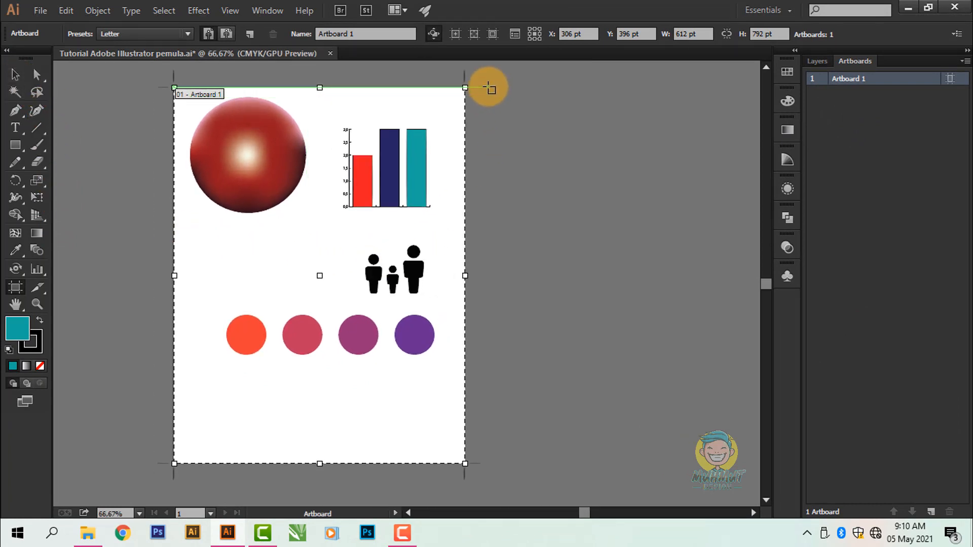
pyautogui.moveTo(488, 87); pyautogui.dragTo(712, 463)
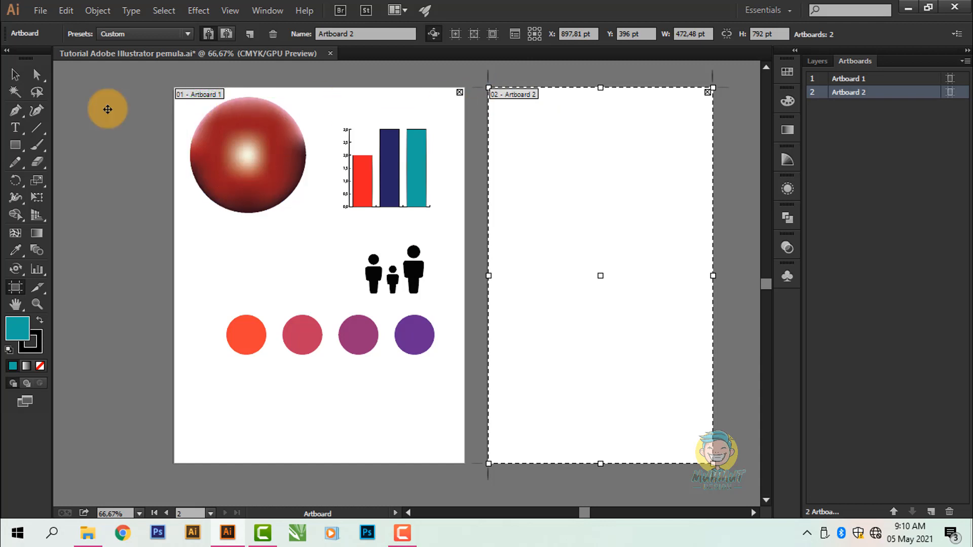
pyautogui.click(15, 75)
pyautogui.press('space')
pyautogui.moveTo(149, 272); pyautogui.dragTo(170, 270)
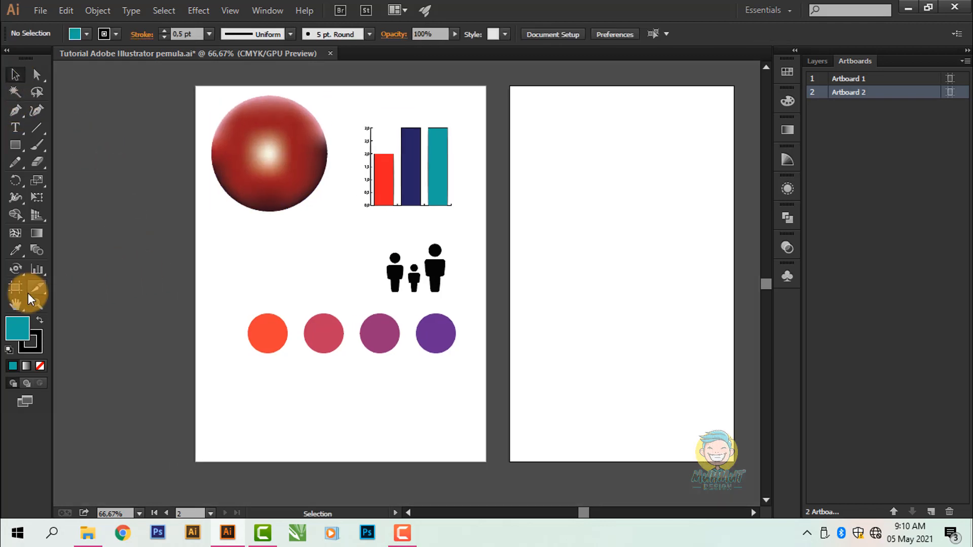
# Step: With the Artboard tool, examine Artboard 2's width and height settings and browse the available size presets
pyautogui.click(20, 289)
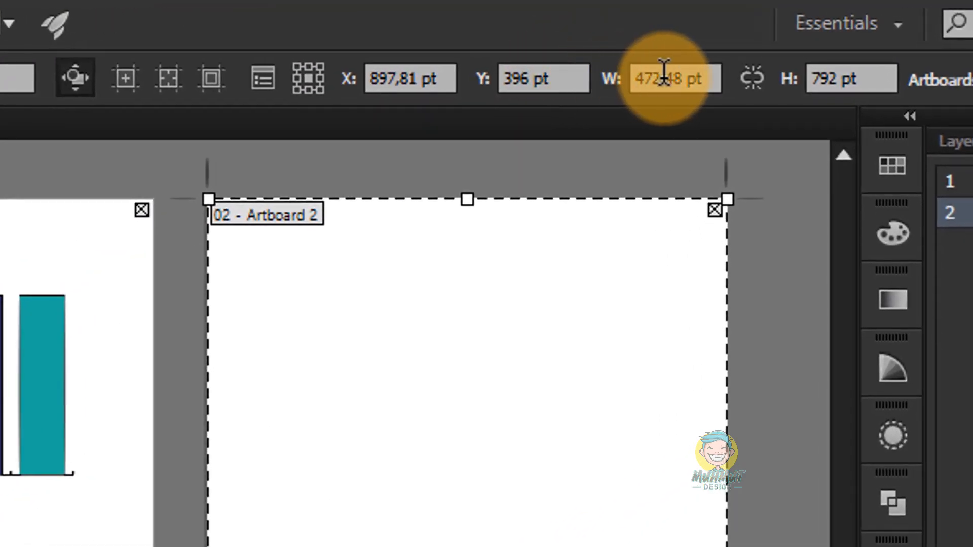
pyautogui.click(631, 78)
pyautogui.click(856, 71)
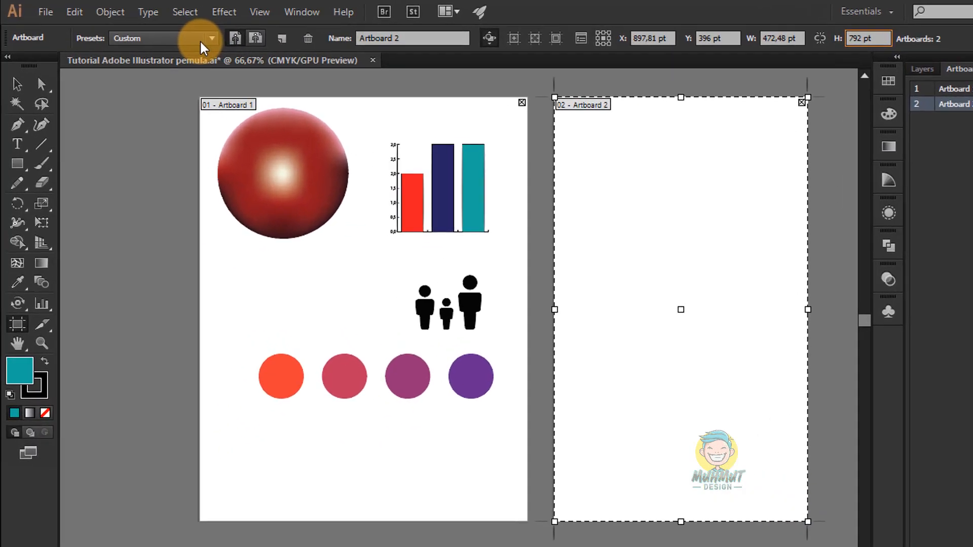
pyautogui.click(152, 35)
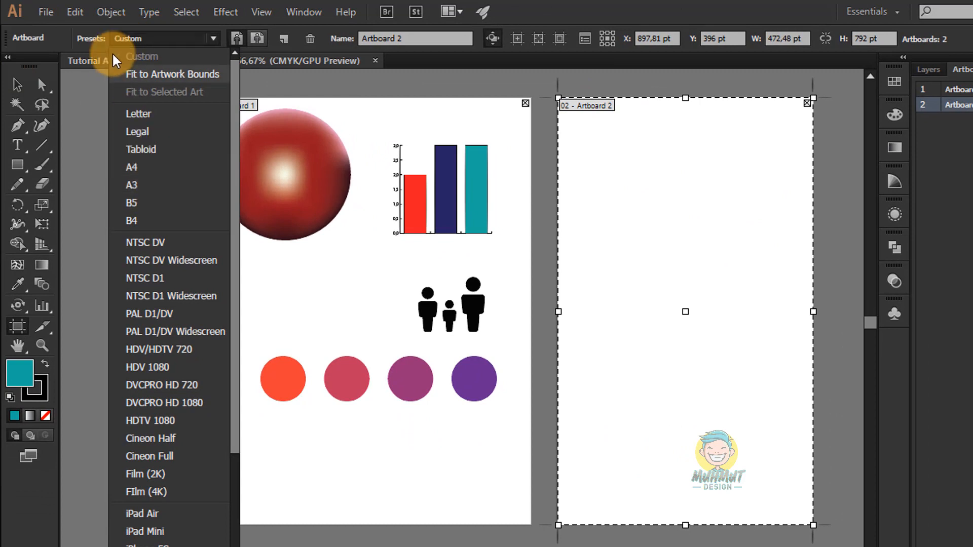
pyautogui.scroll(-3, 177, 264)
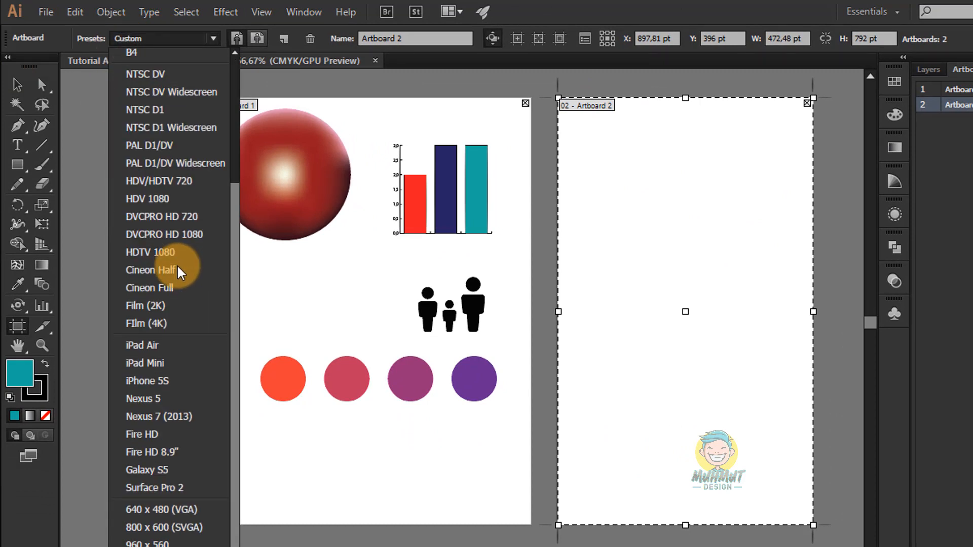
pyautogui.scroll(3, 177, 263)
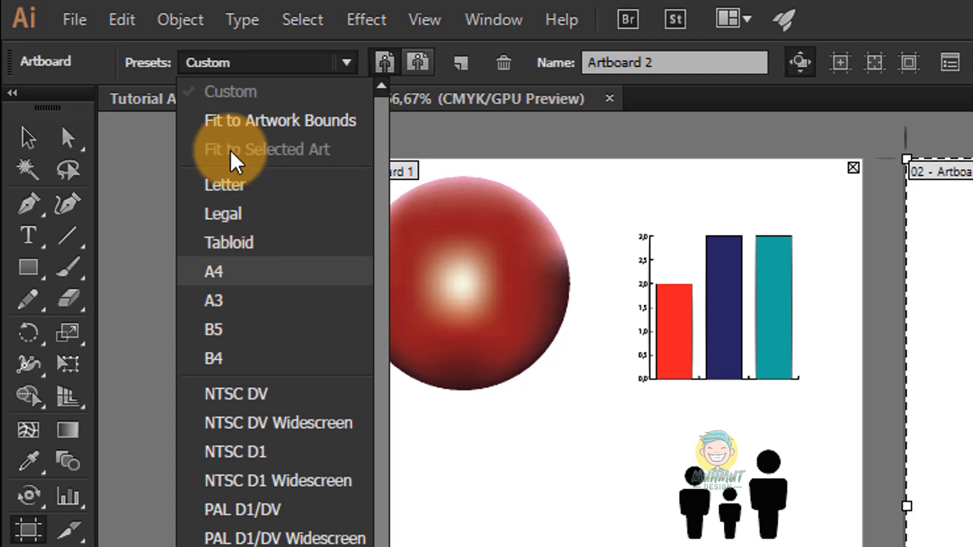
pyautogui.click(222, 64)
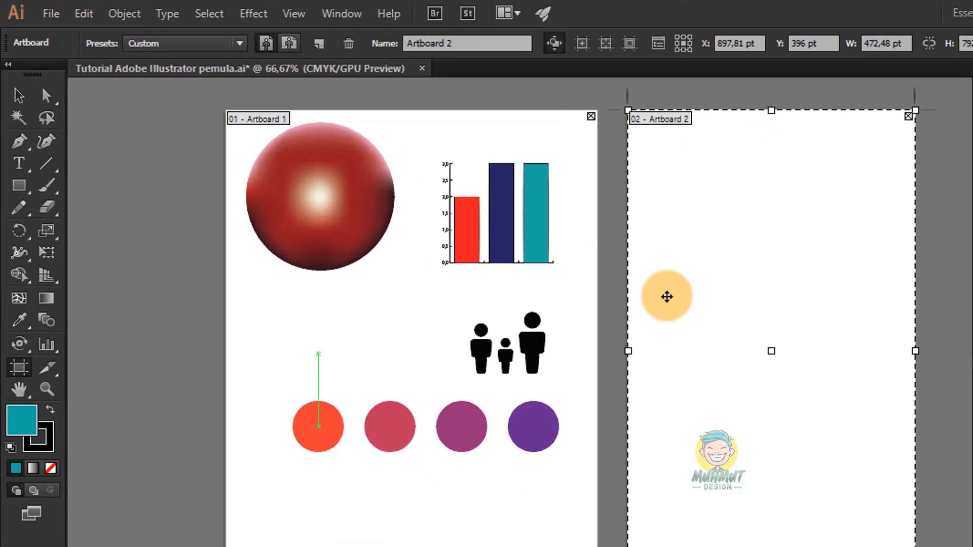
# Step: Lower Artboard 2's top edge to make it about 540 pt high, and leave artboard editing
pyautogui.moveTo(774, 116); pyautogui.dragTo(773, 261)
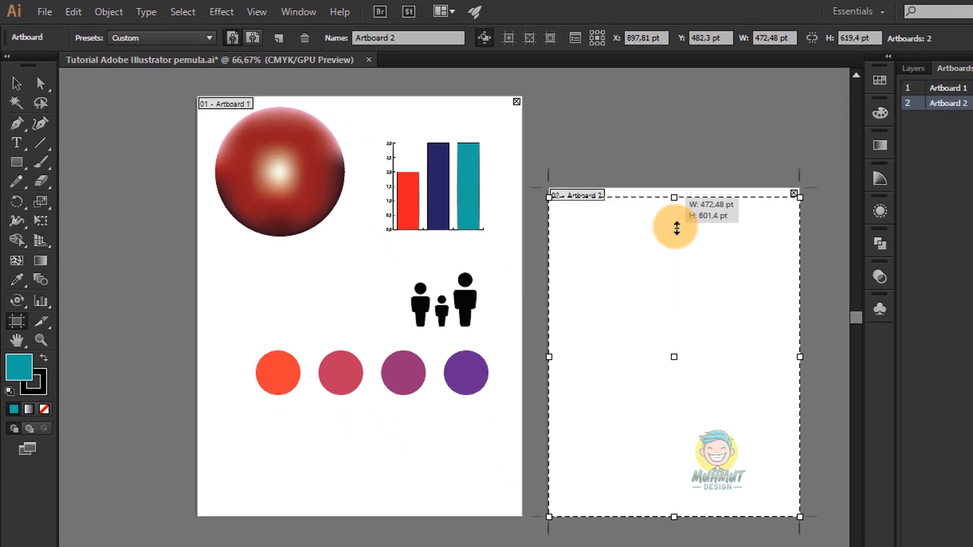
pyautogui.moveTo(676, 228); pyautogui.dragTo(677, 229)
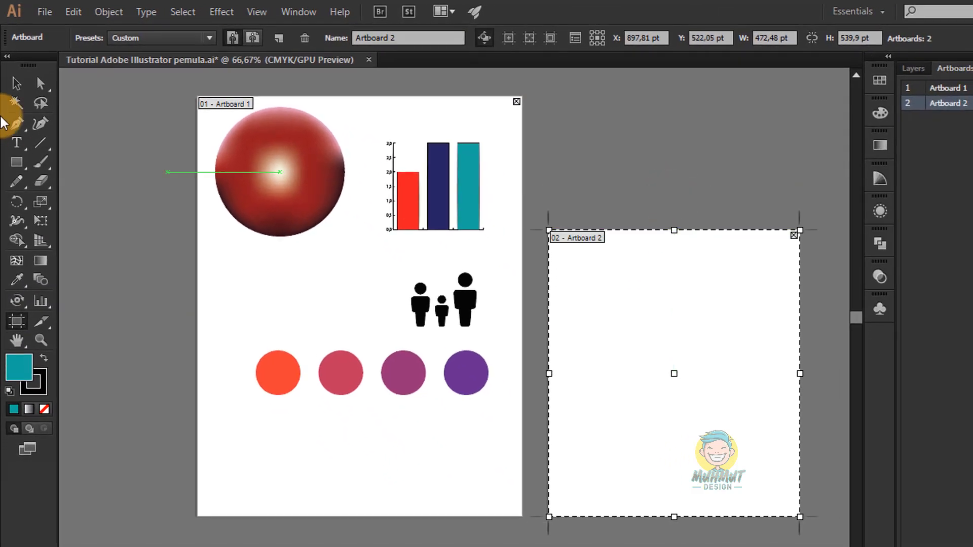
pyautogui.click(16, 82)
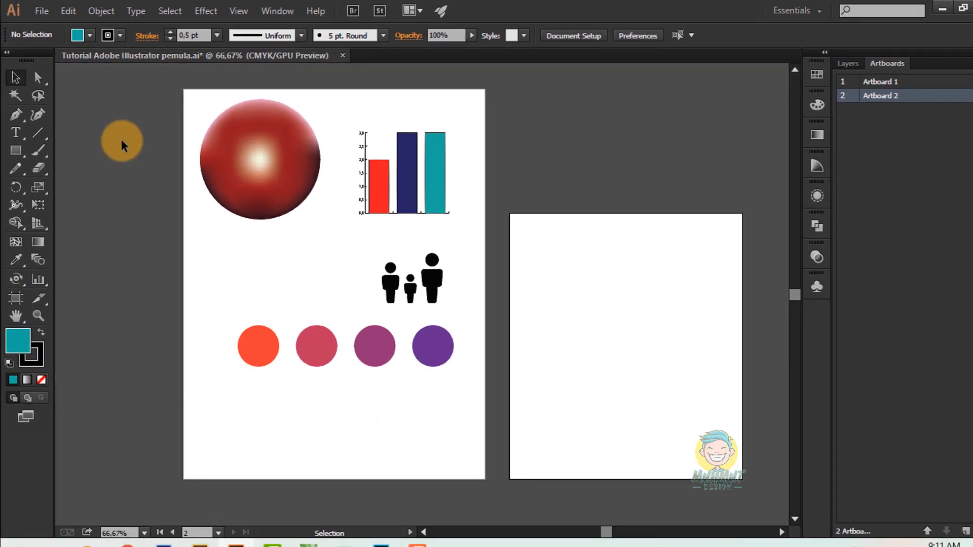
pyautogui.press('space')
pyautogui.moveTo(520, 198); pyautogui.dragTo(516, 158)
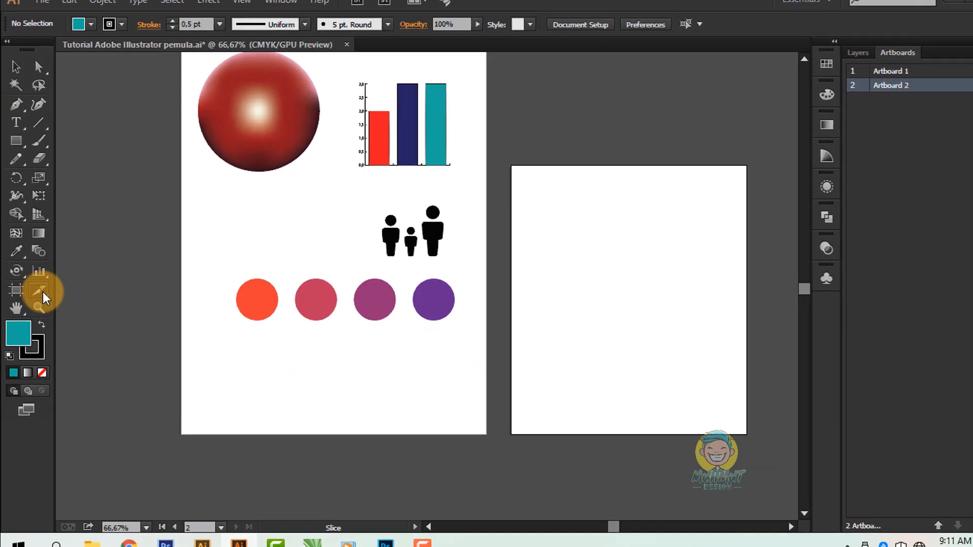
# Step: Cut a full-height slice over the right half of Artboard 2 with the Slice tool and deselect it
pyautogui.click(37, 287)
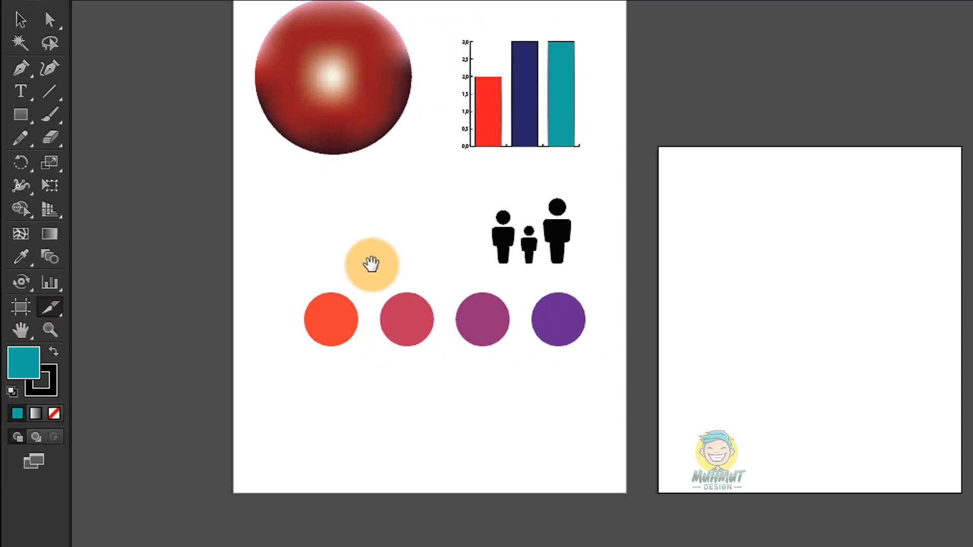
pyautogui.moveTo(436, 251); pyautogui.dragTo(333, 239)
pyautogui.moveTo(712, 133); pyautogui.dragTo(732, 318)
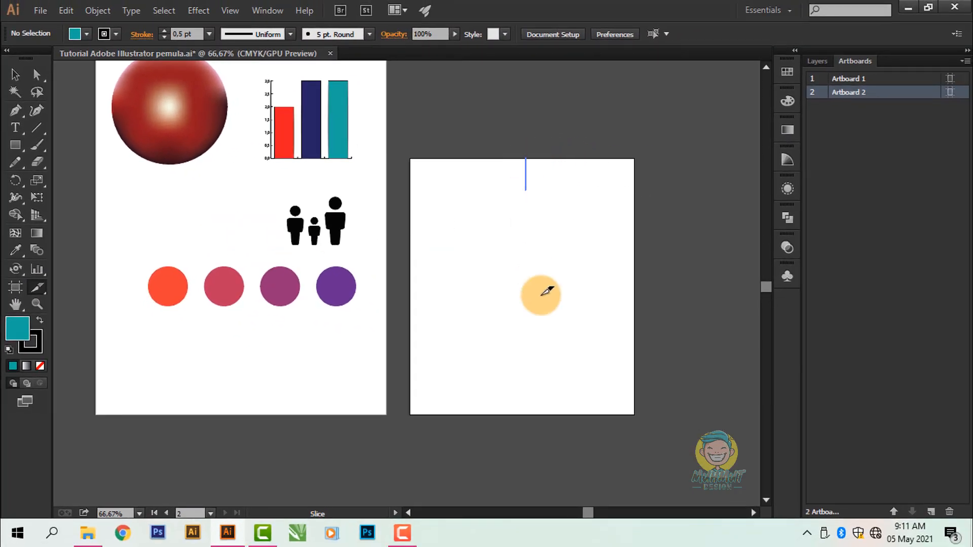
pyautogui.moveTo(546, 291); pyautogui.dragTo(638, 411)
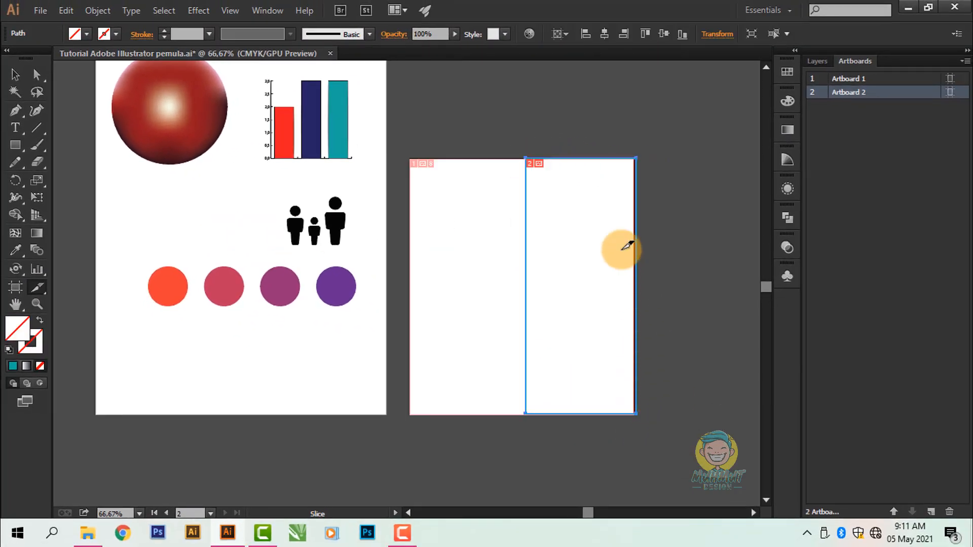
pyautogui.click(16, 75)
pyautogui.click(518, 145)
pyautogui.scroll(2, 561, 218)
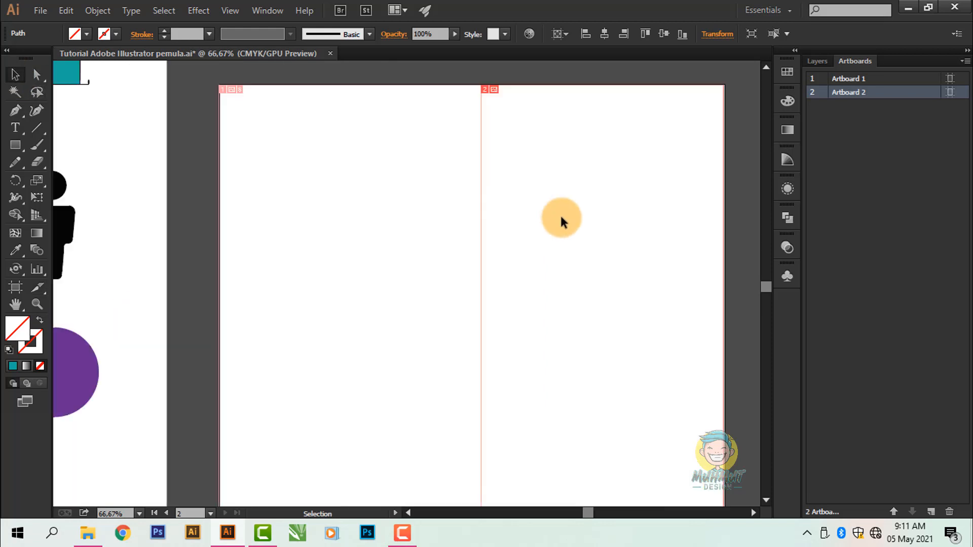
pyautogui.scroll(-3, 503, 127)
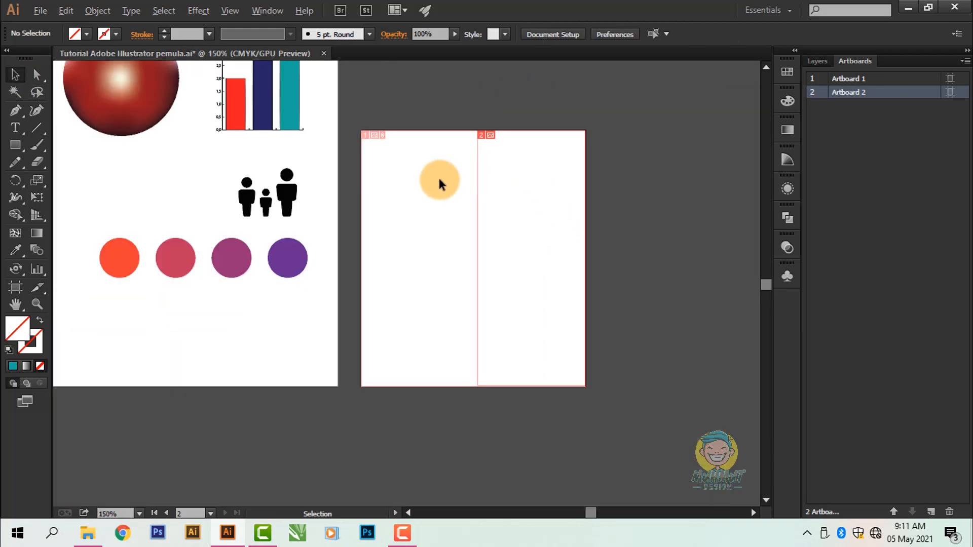
pyautogui.moveTo(453, 217); pyautogui.dragTo(507, 238)
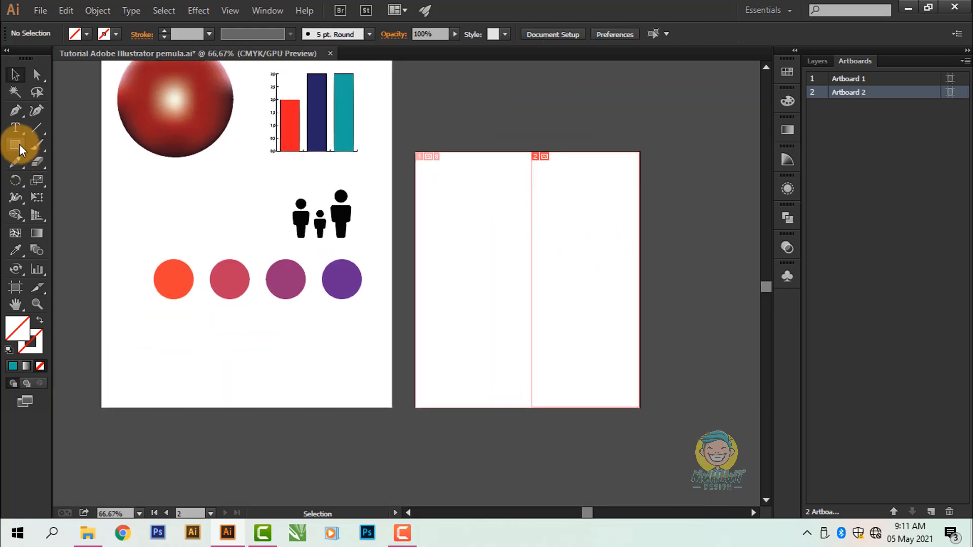
# Step: Extend Artboard 2's right edge with the Artboard tool to make it about 801 pt wide
pyautogui.moveTo(37, 285); pyautogui.dragTo(111, 299)
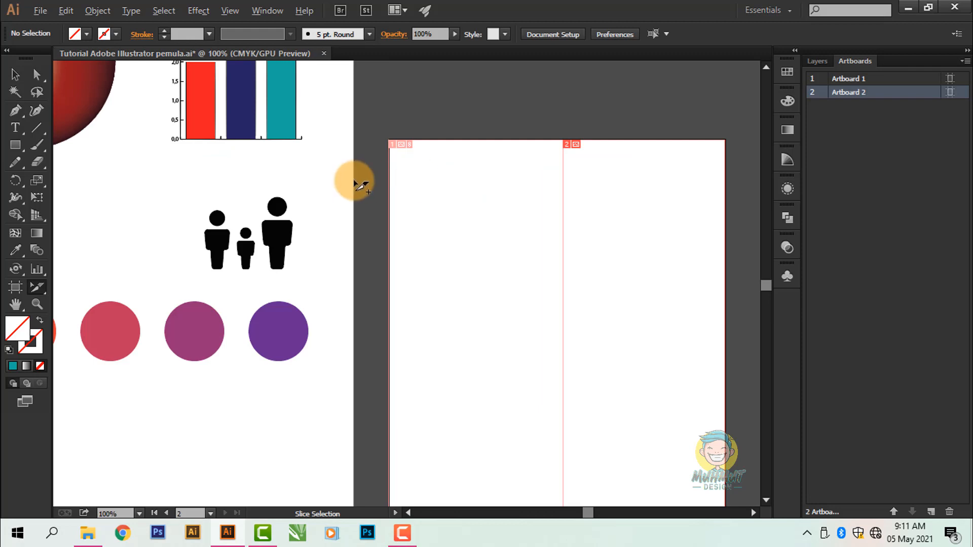
pyautogui.scroll(-1, 354, 180)
pyautogui.click(15, 75)
pyautogui.click(16, 286)
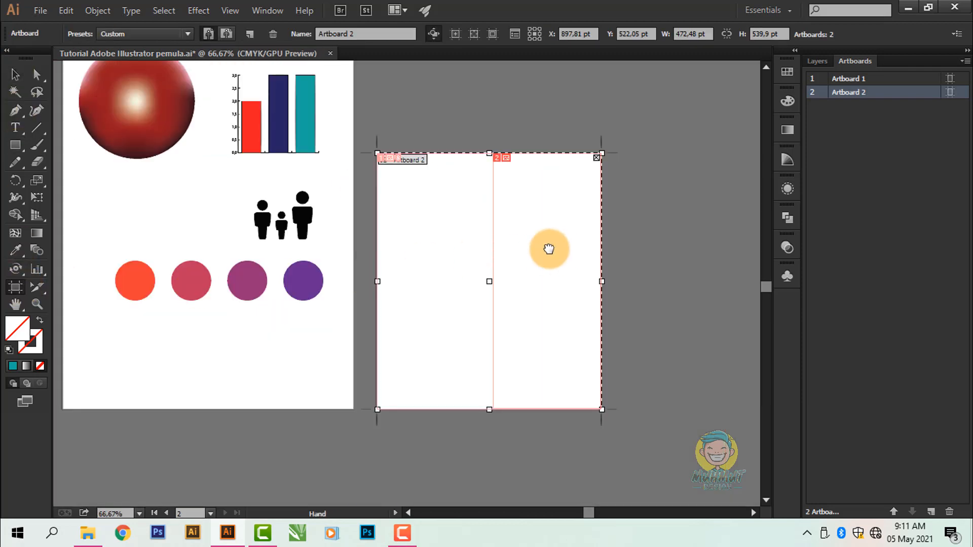
pyautogui.hscroll(3, 542, 259)
pyautogui.moveTo(530, 276); pyautogui.dragTo(686, 278)
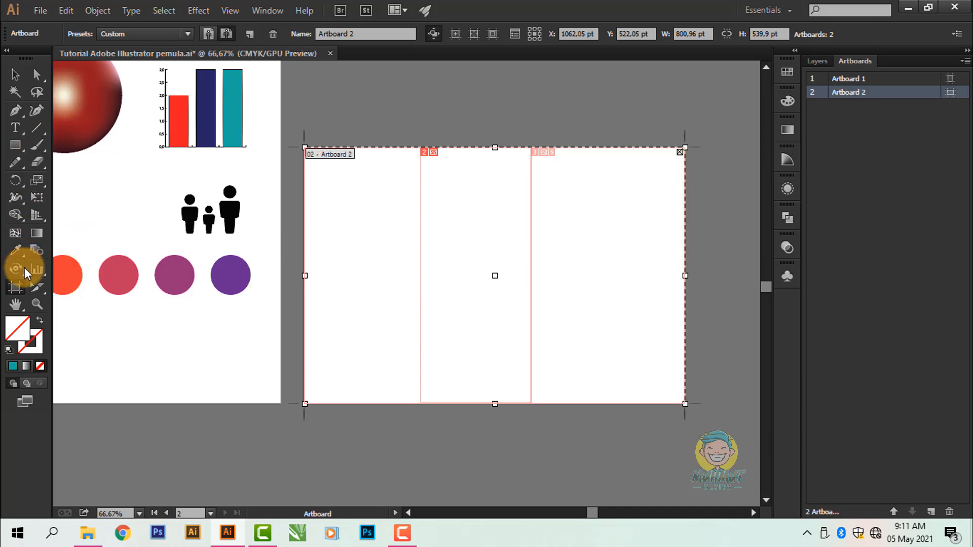
# Step: Create another full-height slice over the newly added right portion of Artboard 2 and deselect it
pyautogui.click(38, 288)
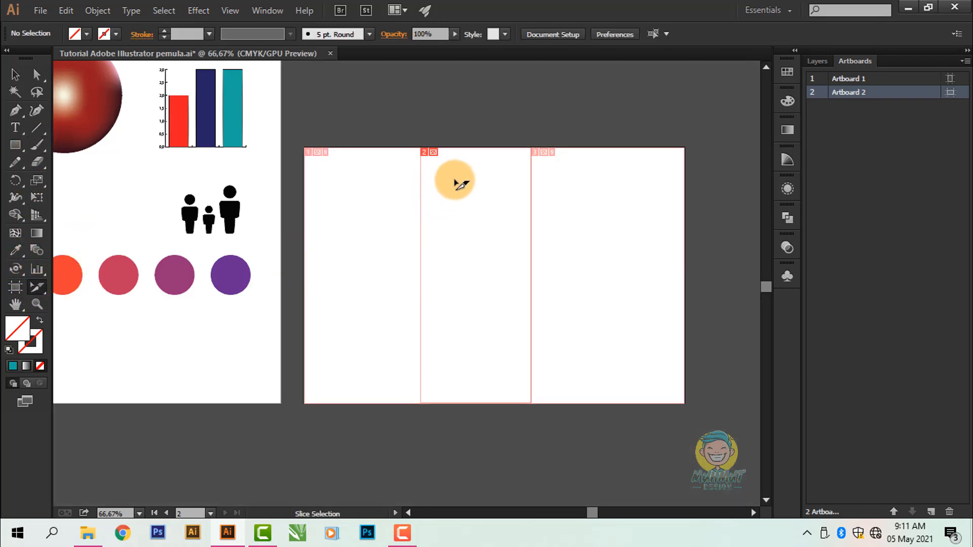
pyautogui.click(473, 173)
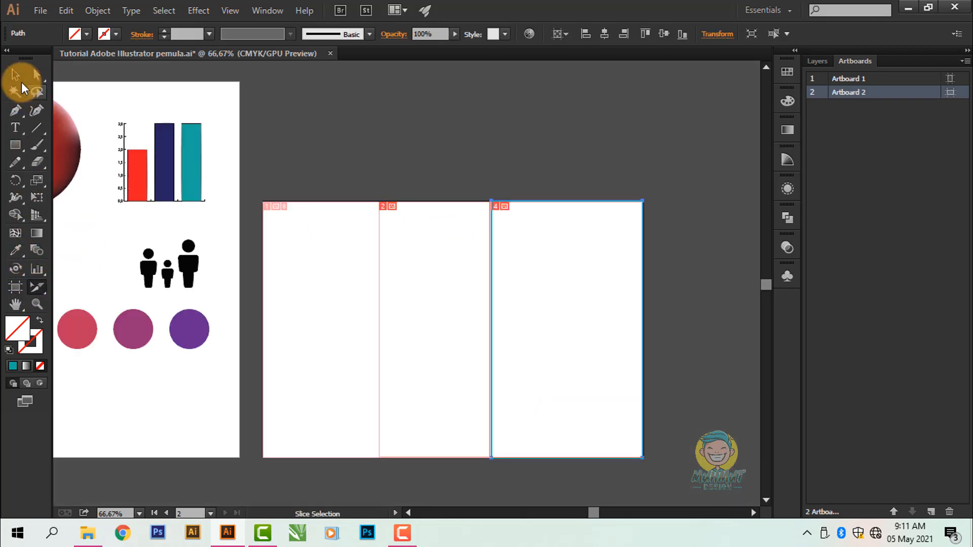
pyautogui.click(16, 74)
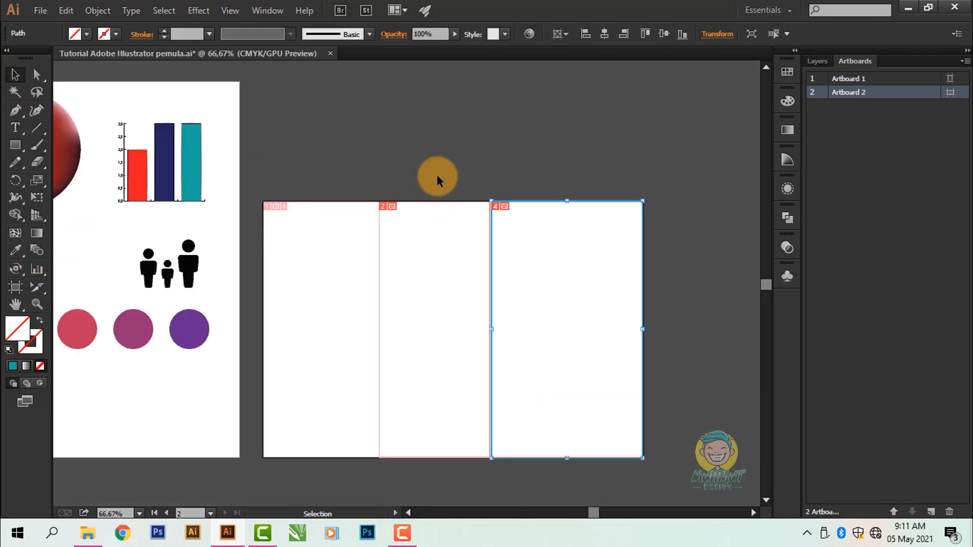
pyautogui.click(437, 176)
pyautogui.moveTo(465, 270); pyautogui.dragTo(491, 238)
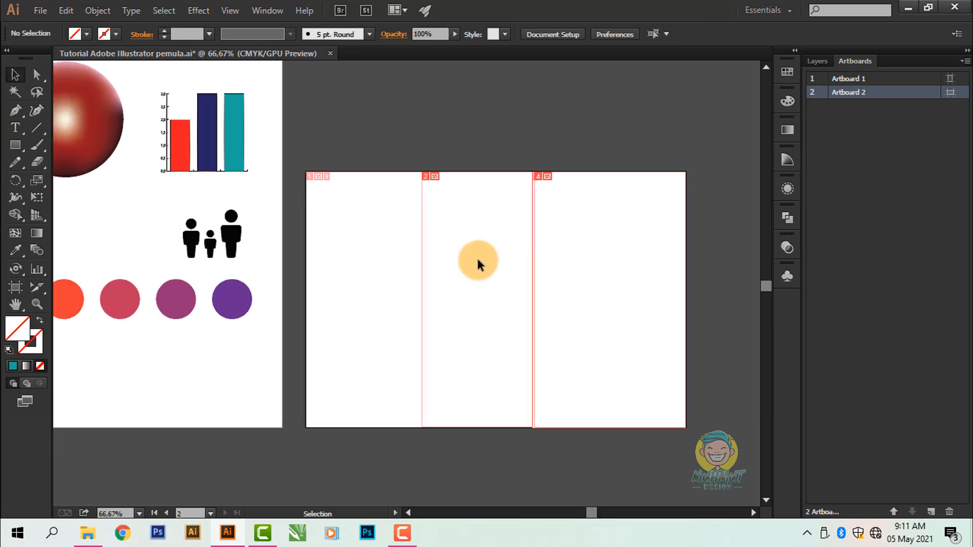
pyautogui.moveTo(471, 278); pyautogui.dragTo(487, 275)
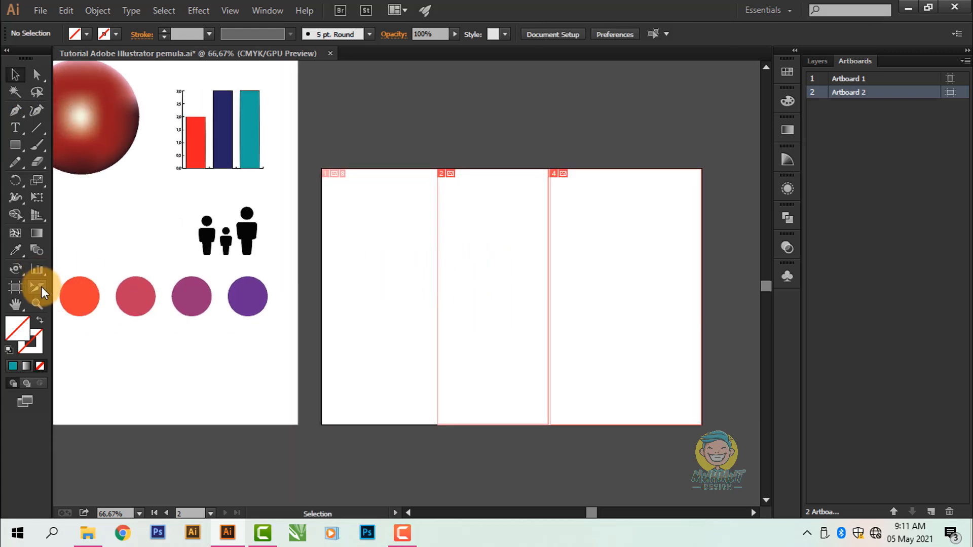
pyautogui.moveTo(41, 287)
pyautogui.mouseDown()
pyautogui.moveTo(68, 288)
pyautogui.moveTo(65, 306)
pyautogui.moveTo(38, 288)
pyautogui.mouseUp()
pyautogui.moveTo(489, 295); pyautogui.dragTo(460, 295)
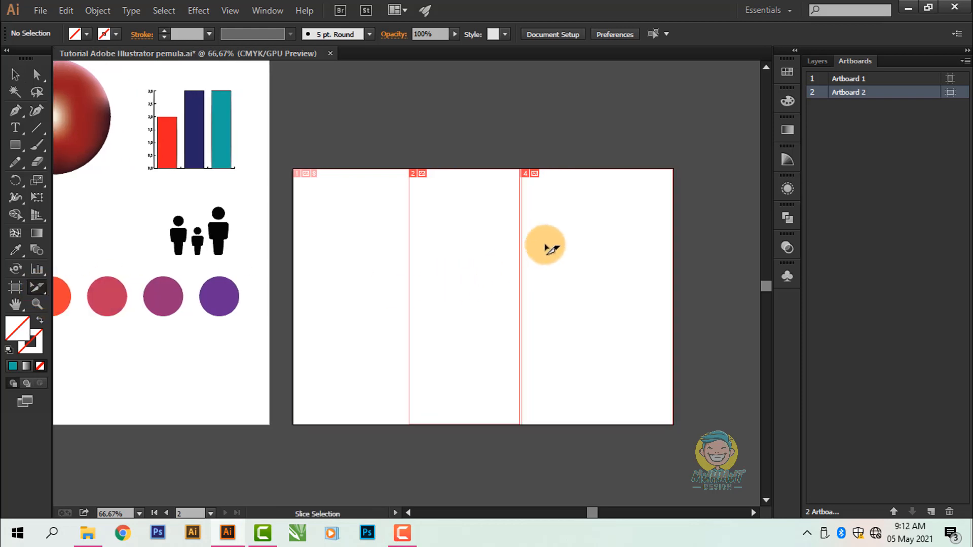
pyautogui.moveTo(530, 244); pyautogui.dragTo(512, 245)
pyautogui.click(15, 74)
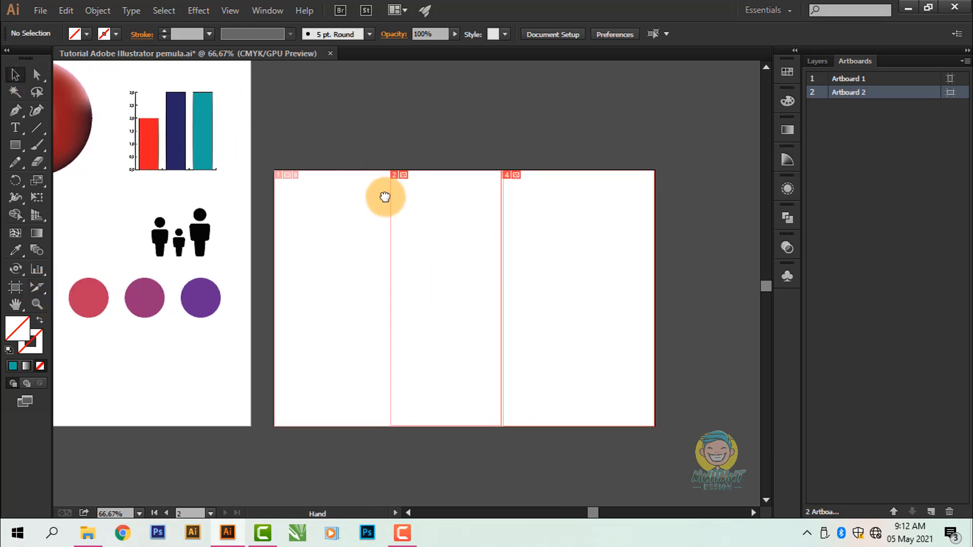
pyautogui.moveTo(385, 197); pyautogui.dragTo(373, 197)
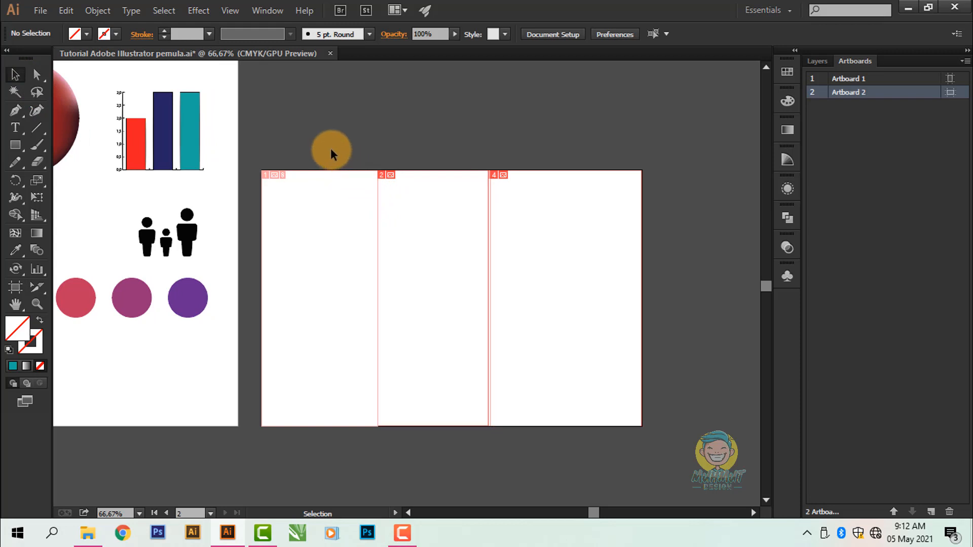
pyautogui.moveTo(345, 209); pyautogui.dragTo(341, 182)
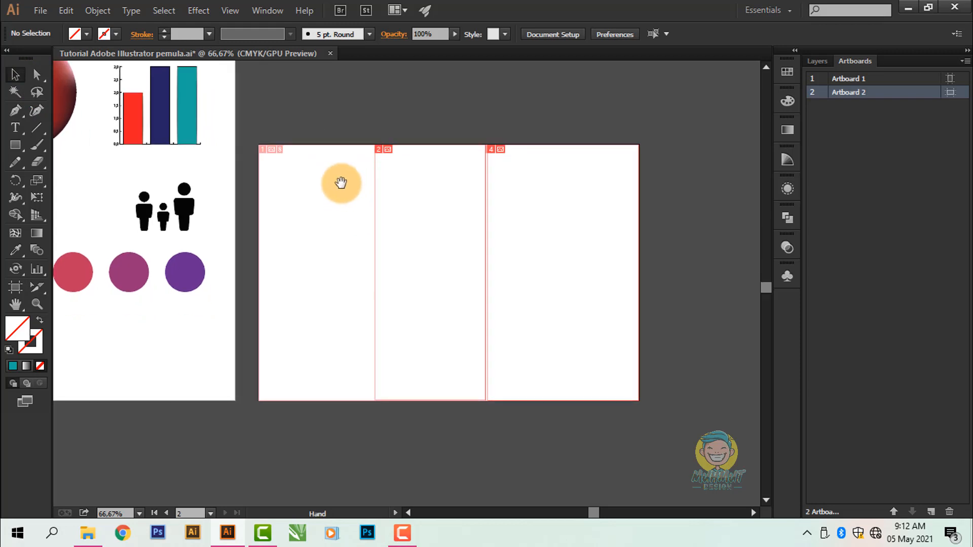
# Step: Select both user-drawn slices on Artboard 2 and delete them
pyautogui.moveTo(425, 273); pyautogui.dragTo(673, 423)
pyautogui.moveTo(576, 264); pyautogui.dragTo(557, 265)
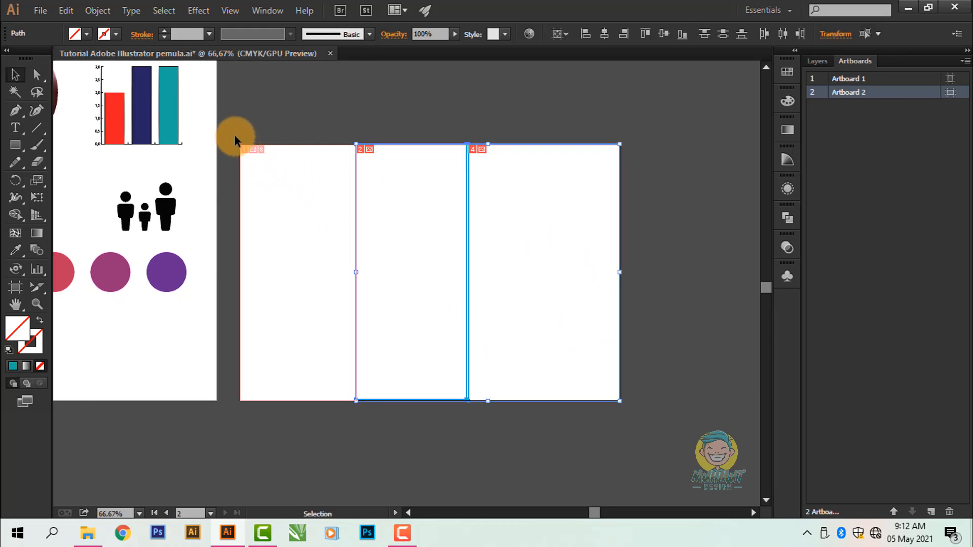
pyautogui.moveTo(234, 134); pyautogui.dragTo(658, 423)
pyautogui.click(297, 180)
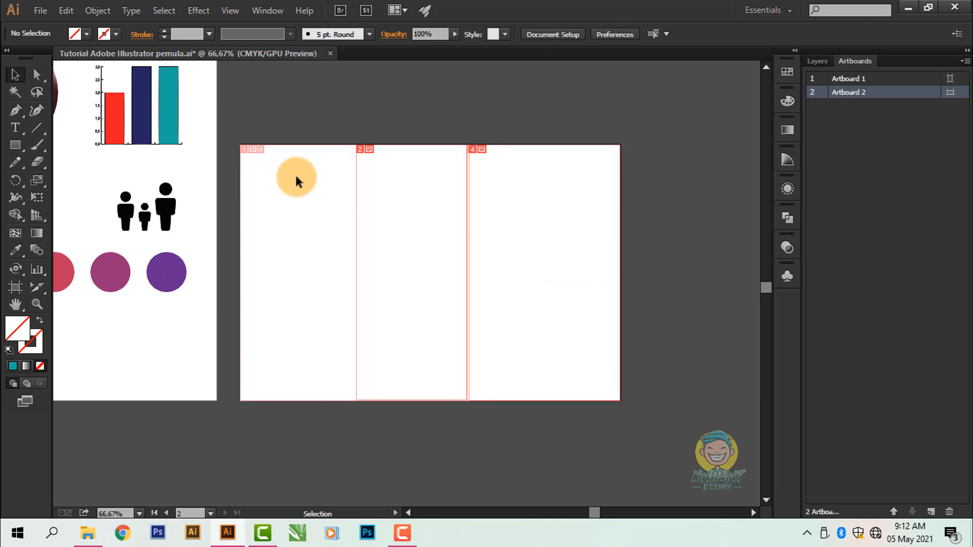
pyautogui.moveTo(432, 302); pyautogui.dragTo(669, 421)
pyautogui.press('Delete')
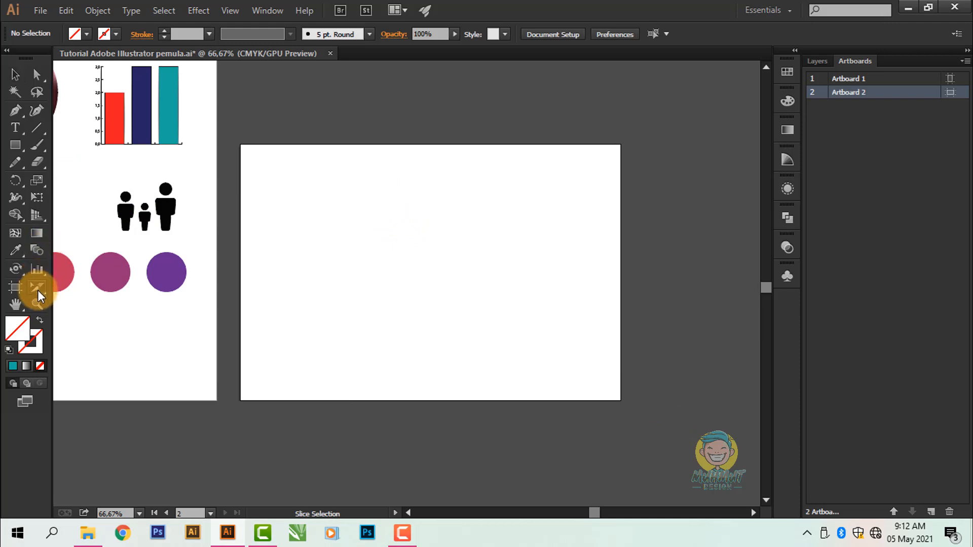
# Step: Draw a full-height slice from Artboard 2's upper-left corner to slightly past its middle with the Slice tool, and deselect it
pyautogui.moveTo(38, 290); pyautogui.dragTo(98, 285)
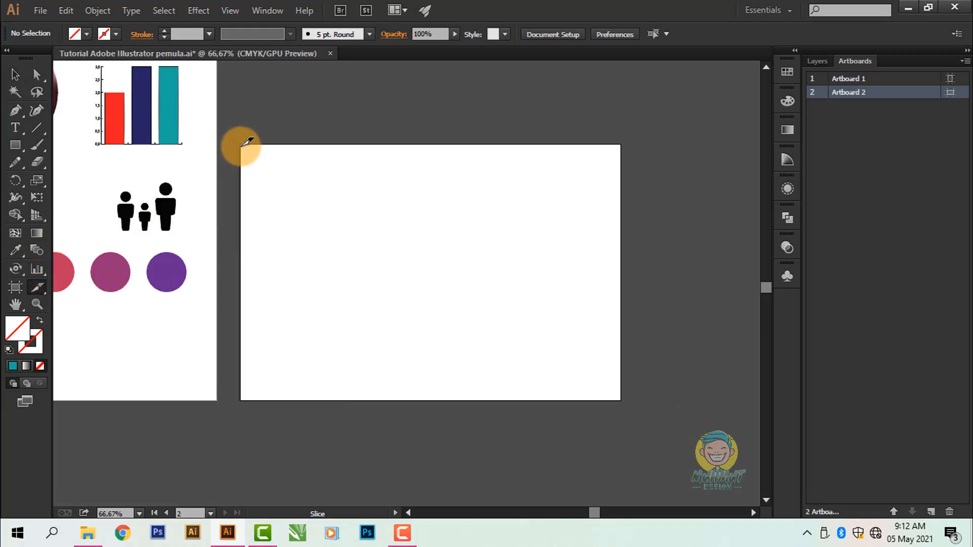
pyautogui.moveTo(242, 143); pyautogui.dragTo(447, 400)
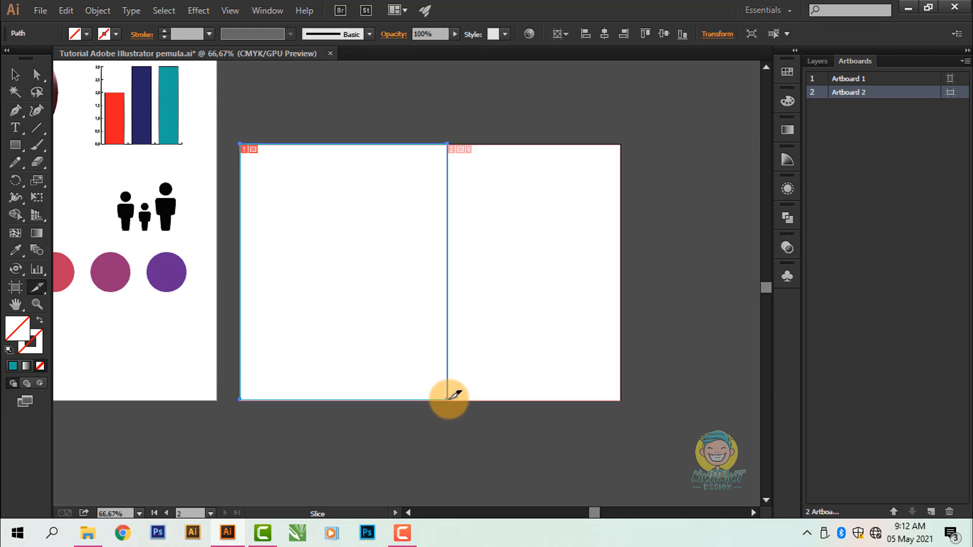
pyautogui.click(16, 74)
pyautogui.click(262, 161)
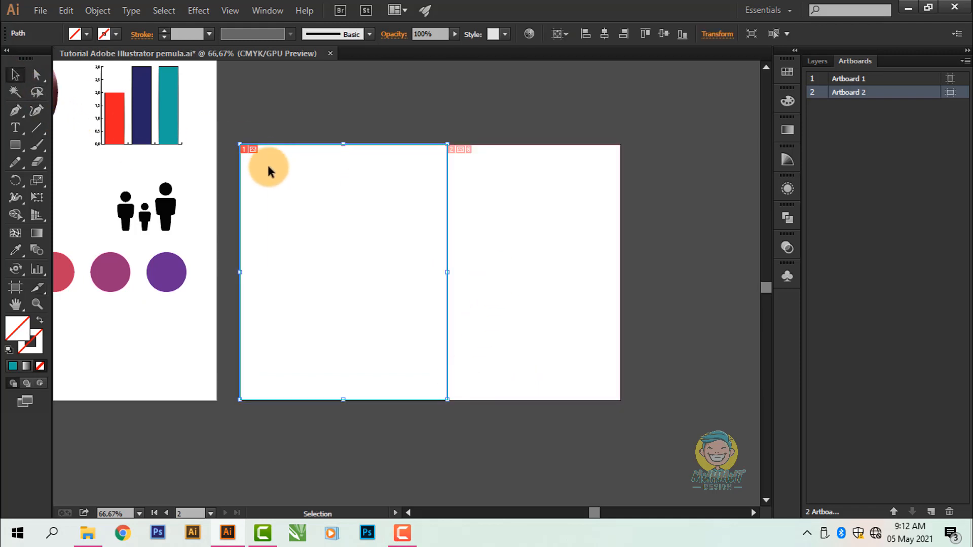
pyautogui.click(526, 188)
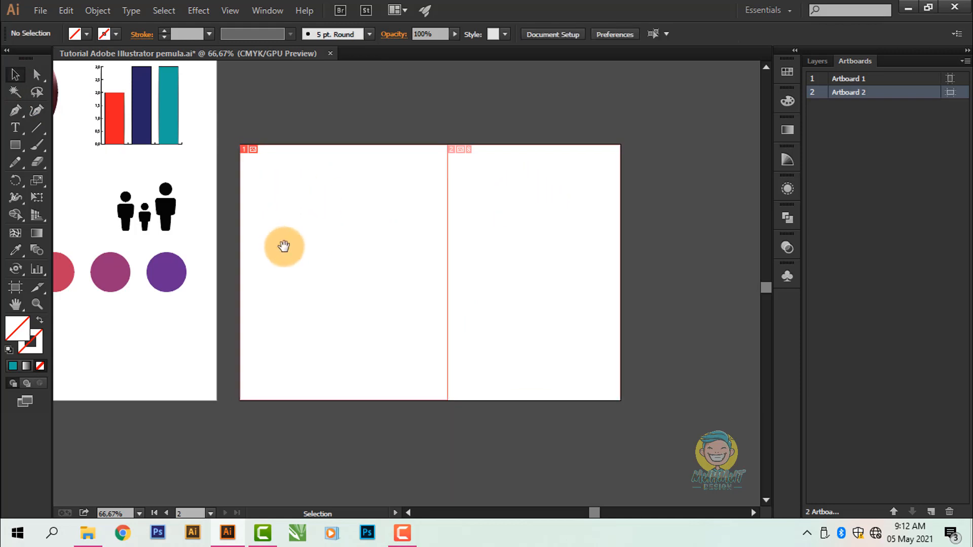
pyautogui.moveTo(282, 245); pyautogui.dragTo(303, 235)
# Step: Select the blended row of coloured circles on Artboard 1
pyautogui.click(192, 261)
pyautogui.rightClick(190, 260)
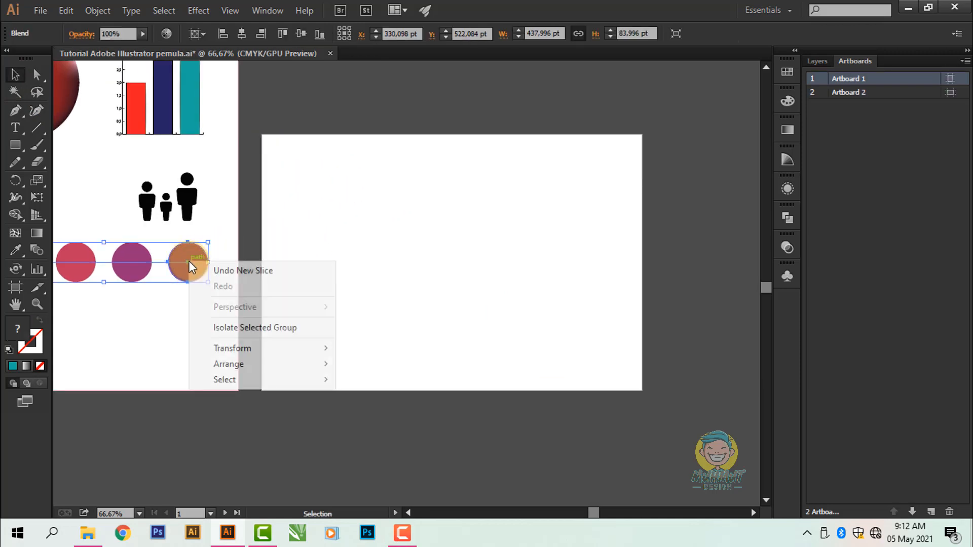
pyautogui.click(185, 251)
pyautogui.moveTo(184, 251); pyautogui.dragTo(237, 267)
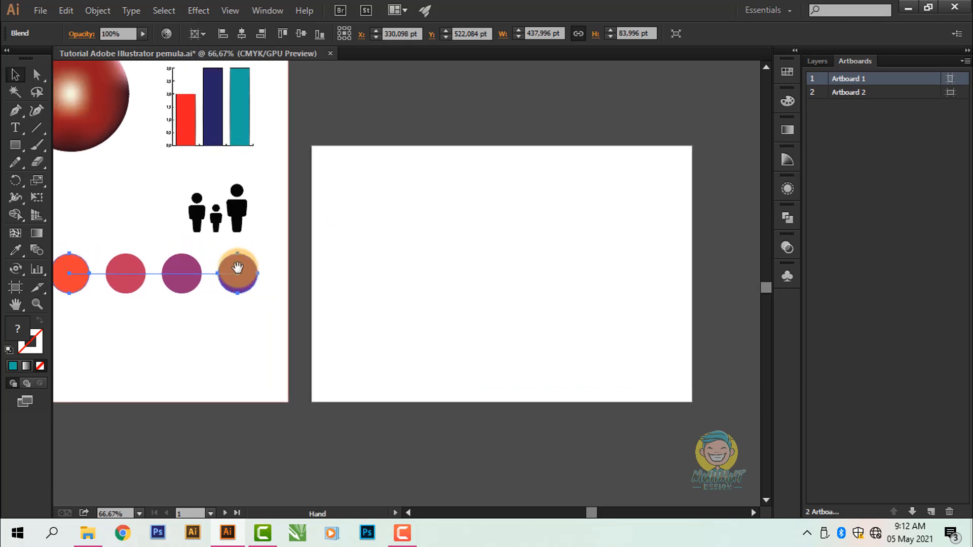
# Step: Expand the blended row of coloured circles on Artboard 1 and ungroup it into separate circles
pyautogui.click(102, 14)
pyautogui.click(122, 160)
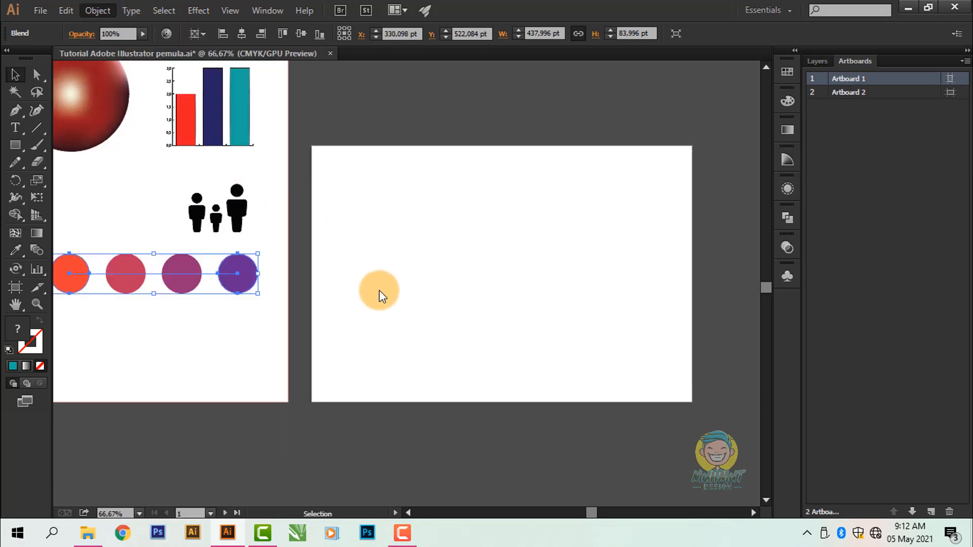
pyautogui.click(507, 352)
pyautogui.rightClick(241, 280)
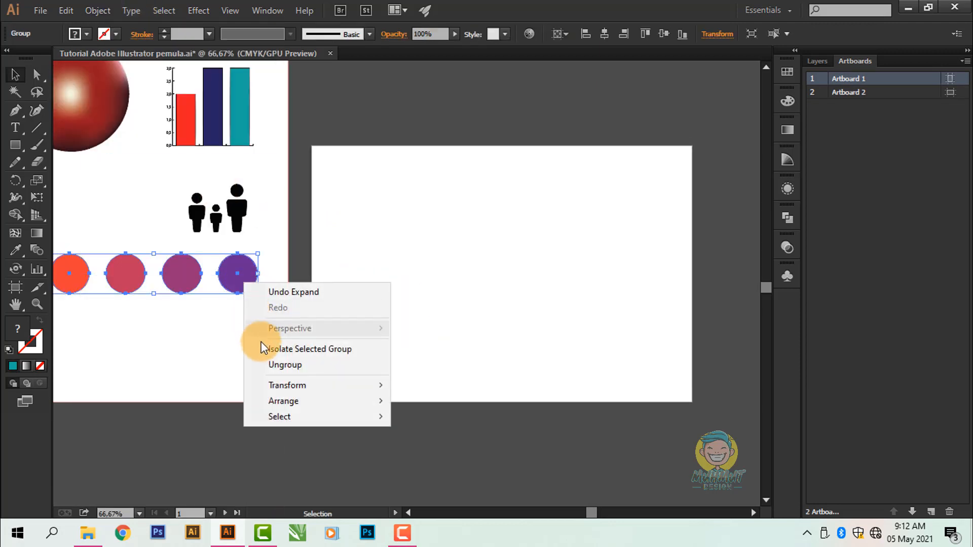
pyautogui.click(258, 365)
# Step: Move the purple circle to the middle of Artboard 2 and draw a full-height slice from the artboard's upper-left corner to just past the circle's centre
pyautogui.moveTo(234, 283); pyautogui.dragTo(514, 277)
pyautogui.moveTo(424, 259); pyautogui.dragTo(394, 252)
pyautogui.click(38, 288)
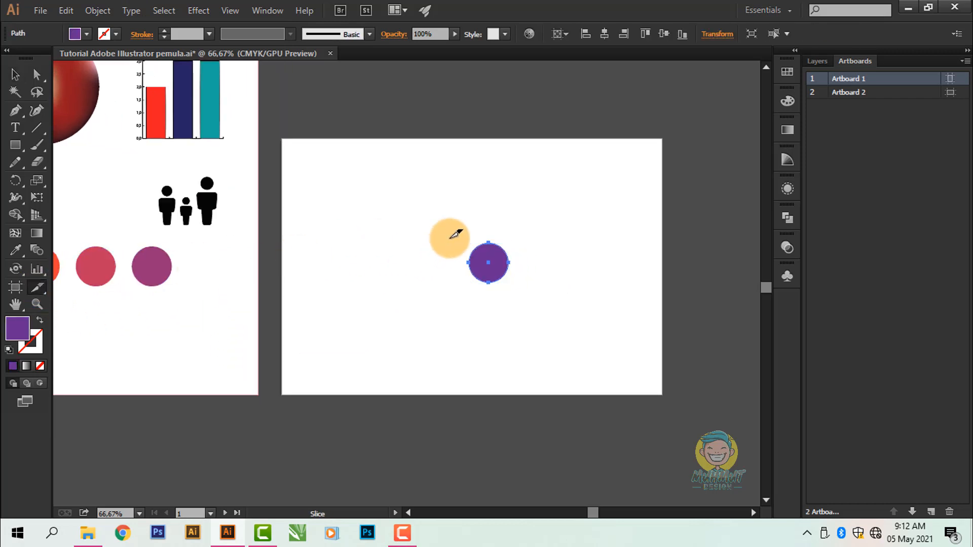
pyautogui.moveTo(281, 139); pyautogui.dragTo(487, 365)
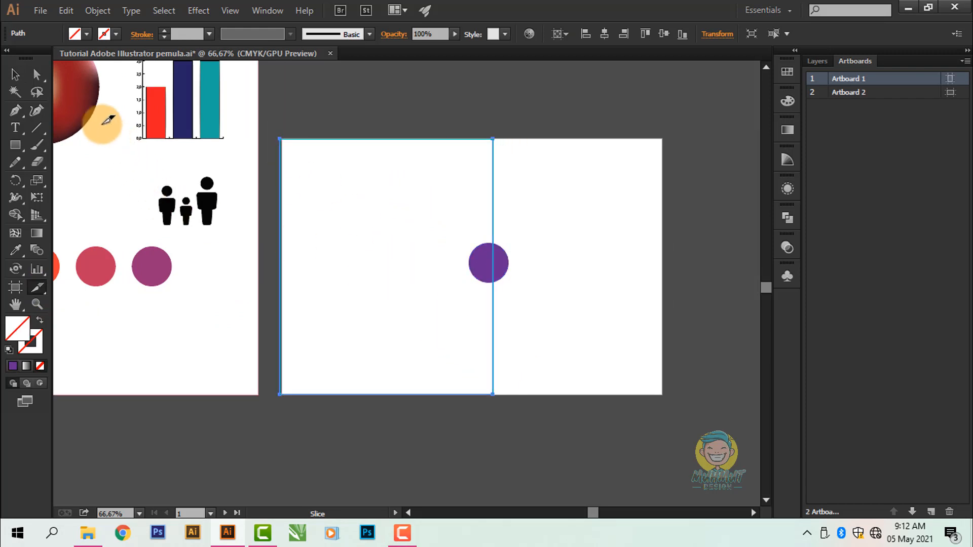
# Step: Enlarge the purple circle proportionally about its centre so it fills most of Artboard 2's height across both slices
pyautogui.click(492, 261)
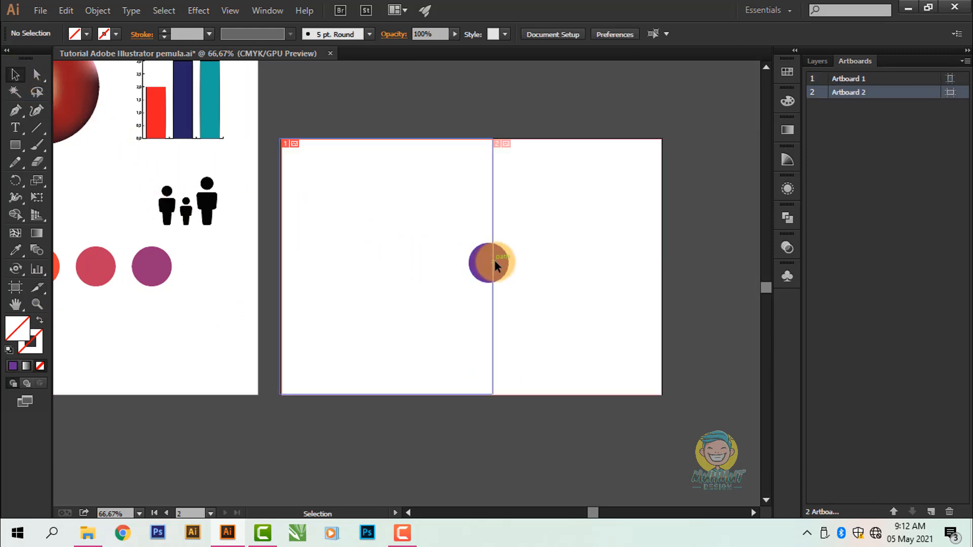
pyautogui.click(494, 260)
pyautogui.click(504, 258)
pyautogui.moveTo(508, 243); pyautogui.dragTo(579, 172)
pyautogui.moveTo(524, 262)
pyautogui.mouseDown()
pyautogui.moveTo(534, 262)
pyautogui.moveTo(524, 261)
pyautogui.mouseUp()
pyautogui.click(587, 190)
pyautogui.click(340, 170)
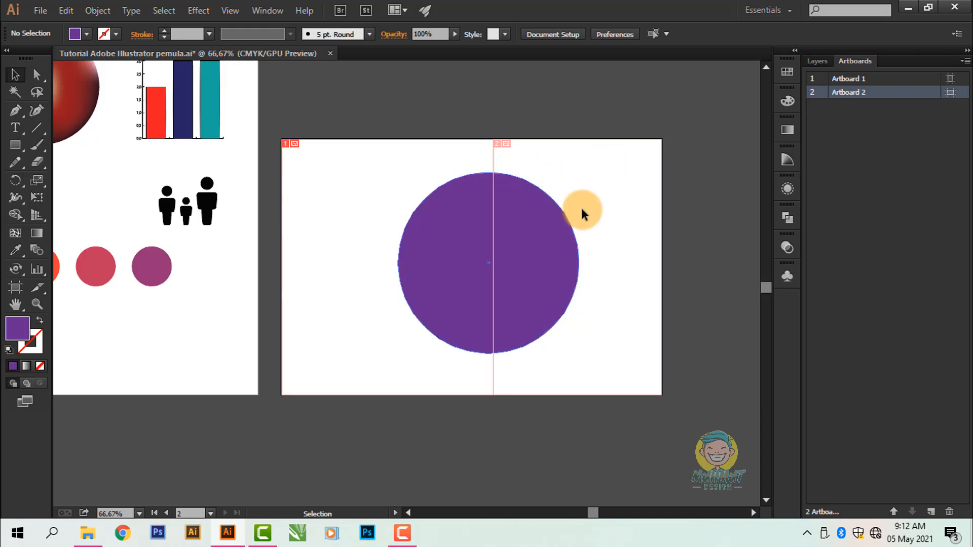
pyautogui.click(558, 238)
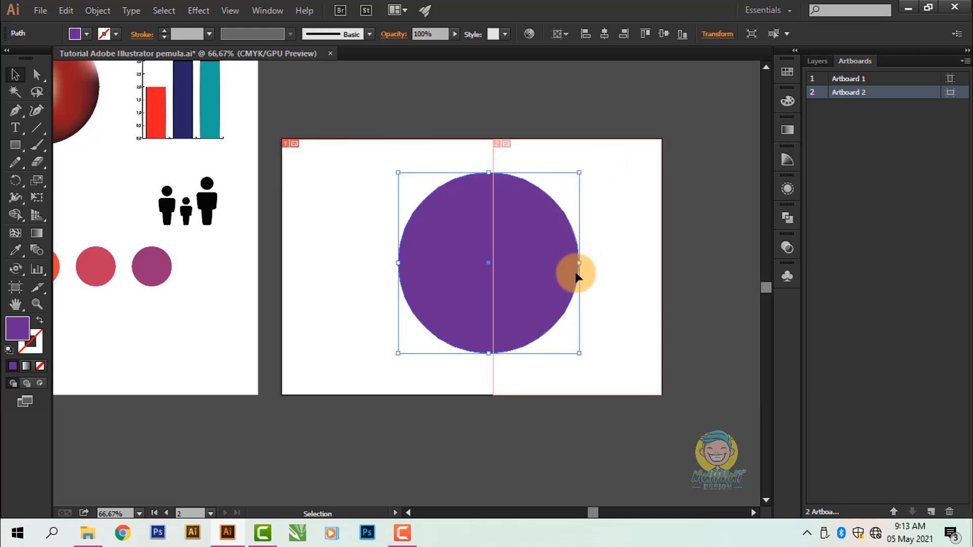
# Step: Select the large purple circle together with the slice on Artboard 2 and delete both
pyautogui.press('space')
pyautogui.moveTo(534, 260); pyautogui.dragTo(553, 248)
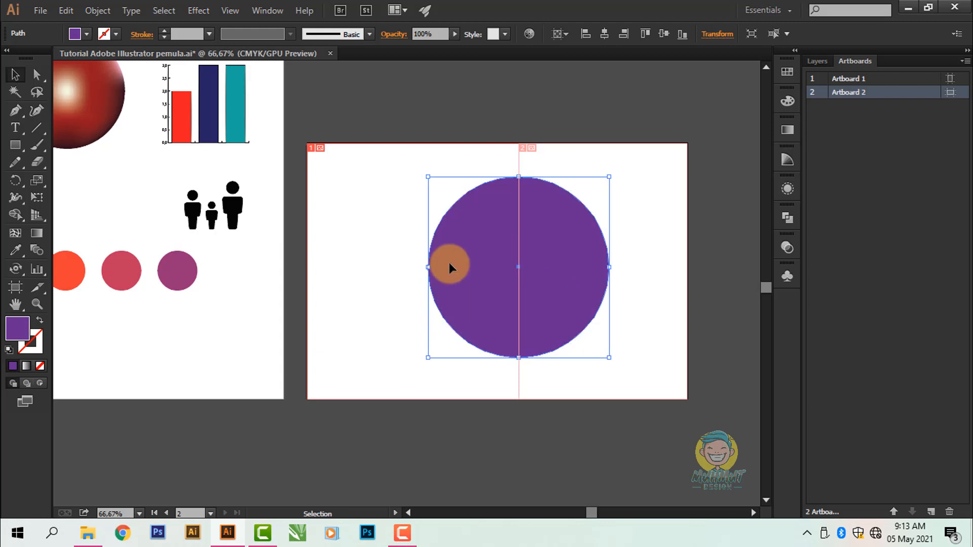
pyautogui.scroll(-1, 449, 263)
pyautogui.press('space')
pyautogui.moveTo(505, 274); pyautogui.dragTo(472, 276)
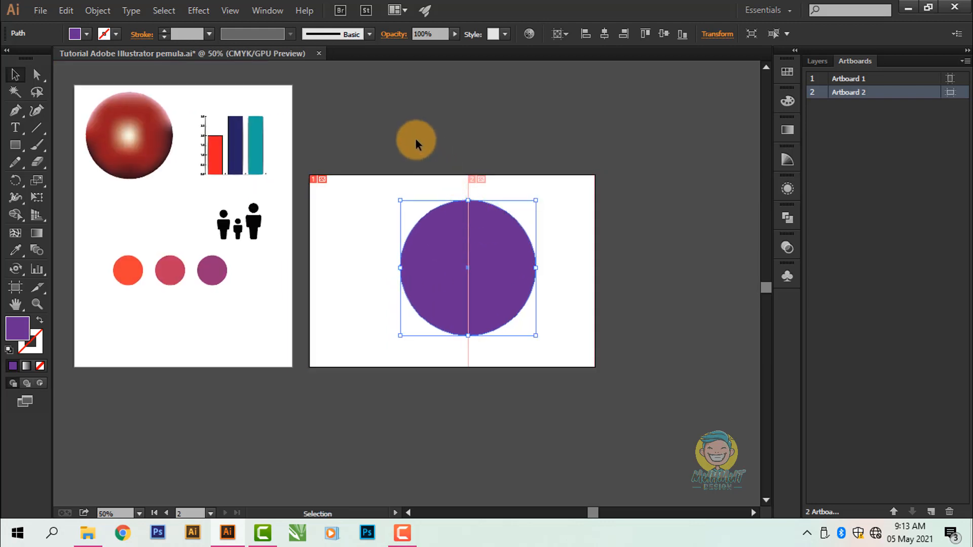
pyautogui.moveTo(416, 140); pyautogui.dragTo(630, 434)
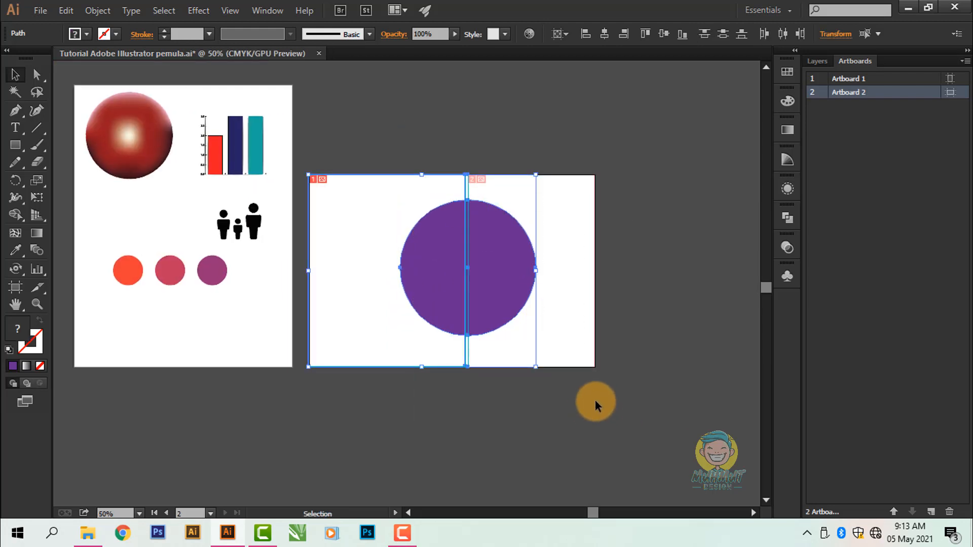
pyautogui.press('Delete')
pyautogui.moveTo(489, 299); pyautogui.dragTo(472, 303)
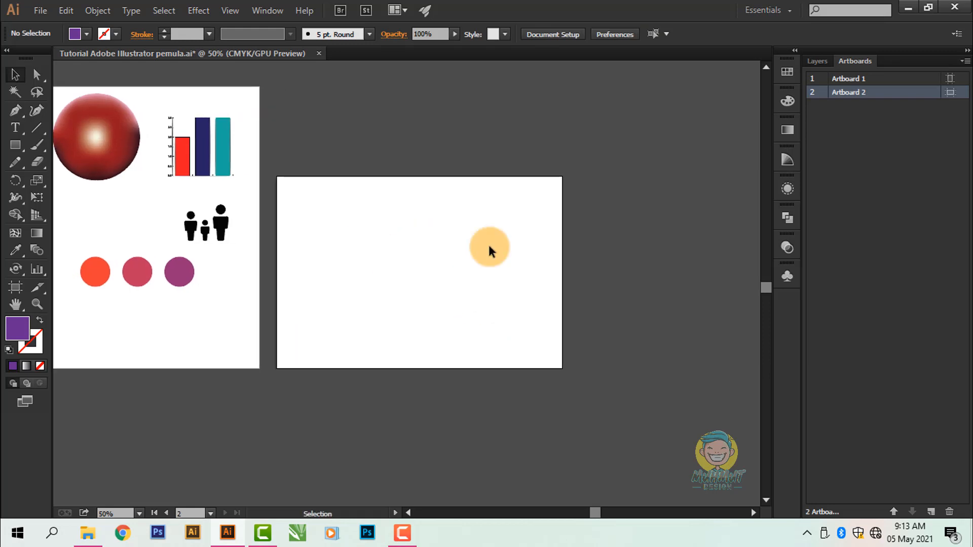
# Step: Narrow Artboard 2 from its right edge to half its width, about 400 pt, with the Artboard tool
pyautogui.click(16, 287)
pyautogui.scroll(1, 571, 239)
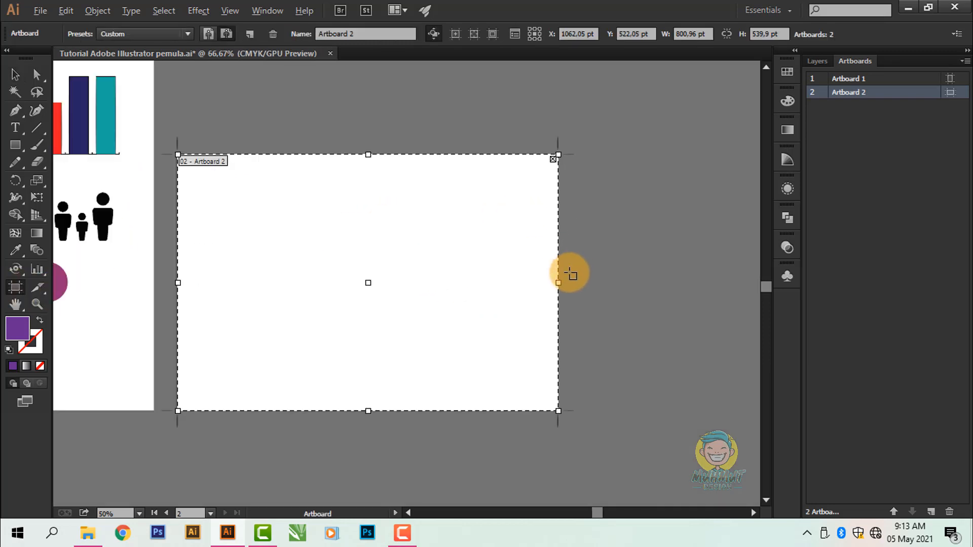
pyautogui.moveTo(556, 282); pyautogui.dragTo(368, 282)
pyautogui.click(13, 76)
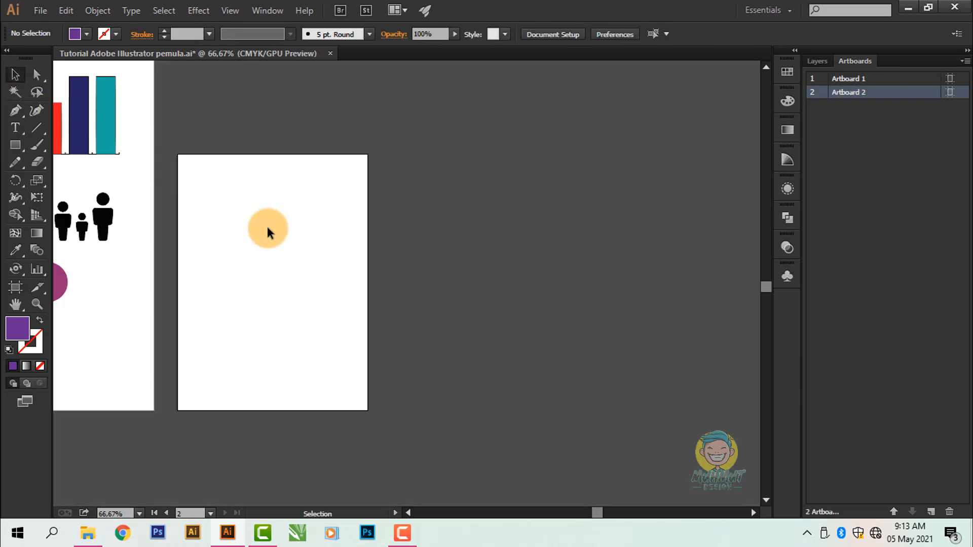
# Step: Duplicate Artboard 2 horizontally with the Artboard tool so the copy sits flush against its right edge
pyautogui.click(21, 287)
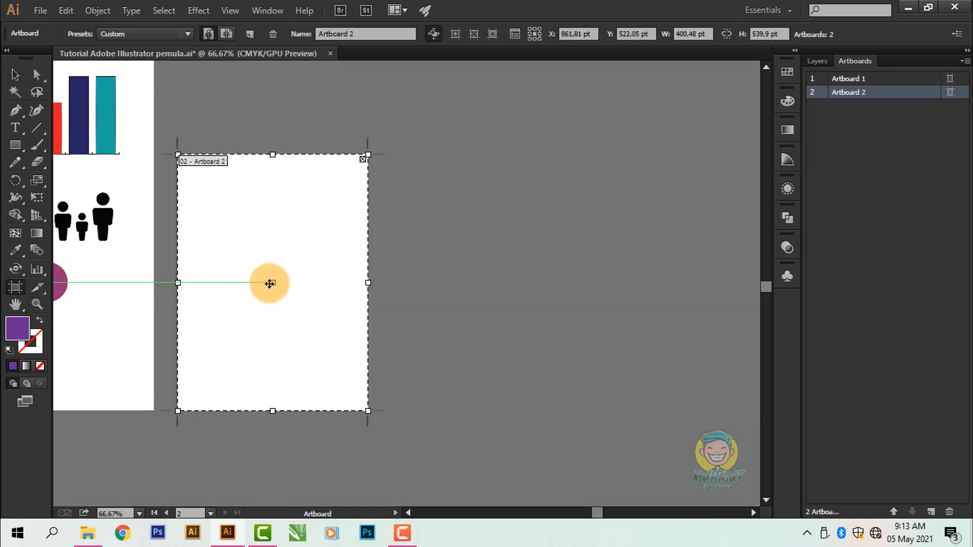
pyautogui.moveTo(273, 283); pyautogui.dragTo(462, 282)
pyautogui.hotkey('alt', 'shift')
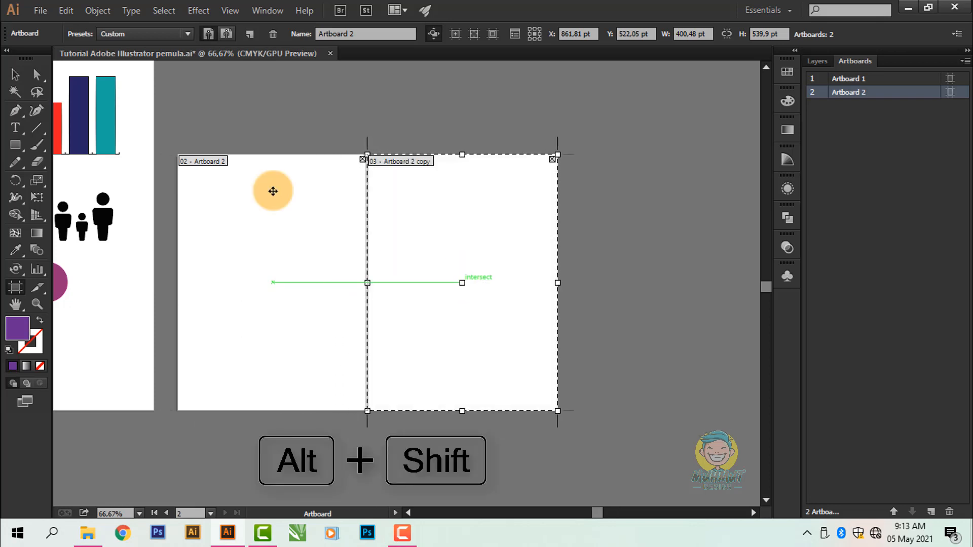
pyautogui.click(15, 74)
pyautogui.scroll(2, 389, 253)
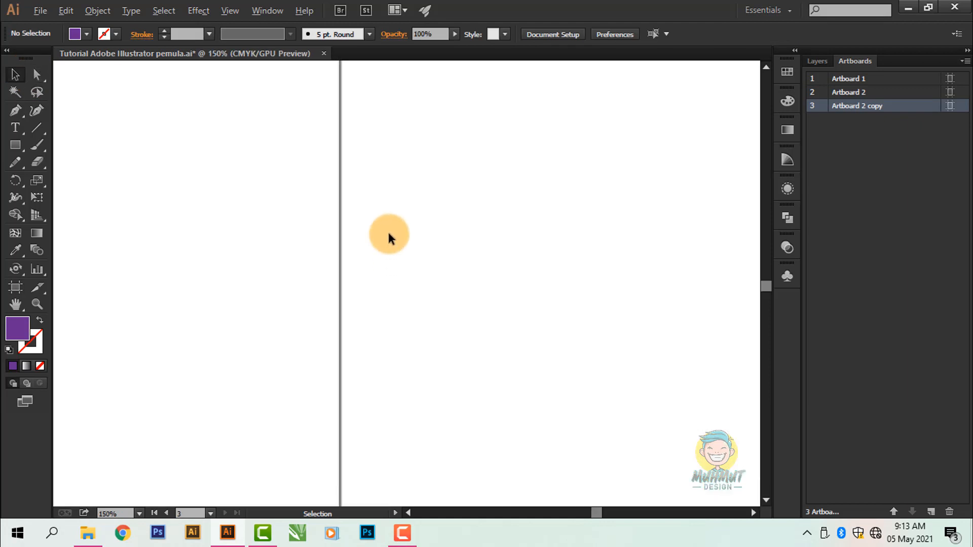
pyautogui.scroll(-1, 429, 242)
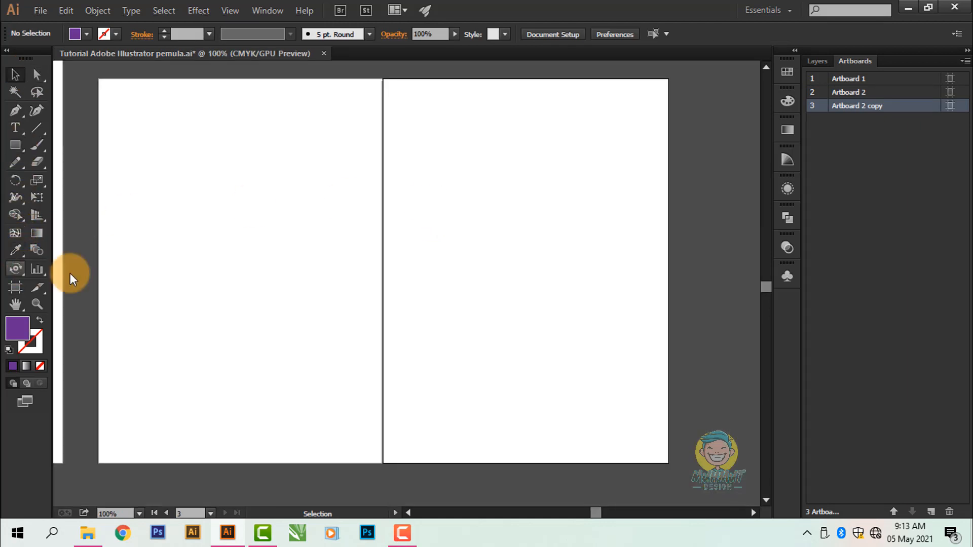
# Step: Move the plum circle from Artboard 1 onto the seam between Artboard 2 and its copy and enlarge it across both
pyautogui.scroll(-1, 233, 284)
pyautogui.hscroll(-3, 102, 285)
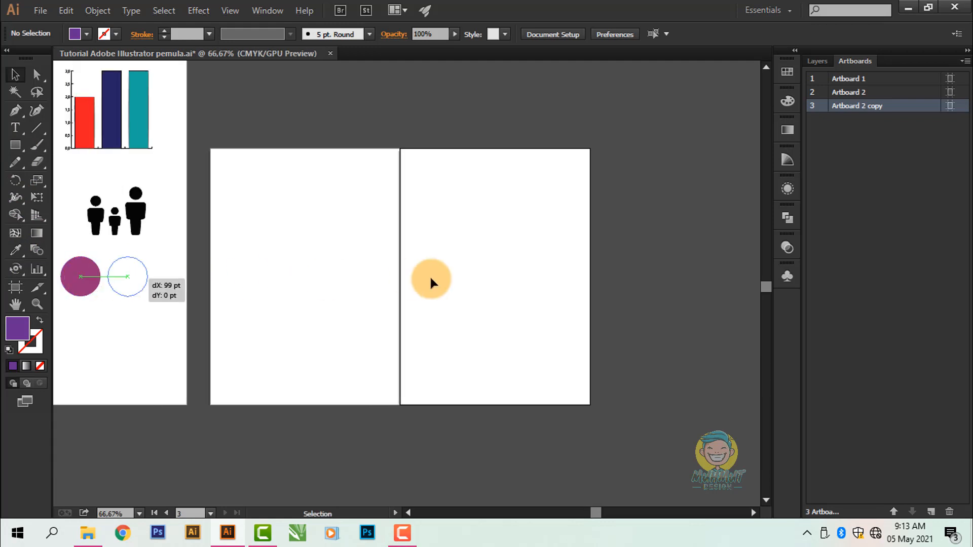
pyautogui.moveTo(430, 275); pyautogui.dragTo(592, 167)
pyautogui.click(582, 221)
pyautogui.hscroll(-1, 577, 218)
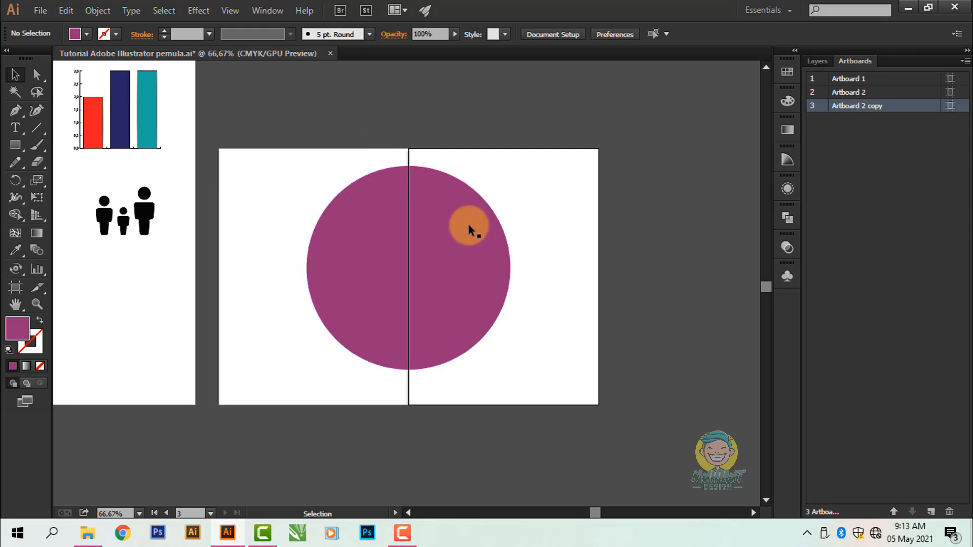
# Step: Examine how the enlarged circle is divided between Artboard 2 and its copy using the Artboard tool
pyautogui.click(15, 287)
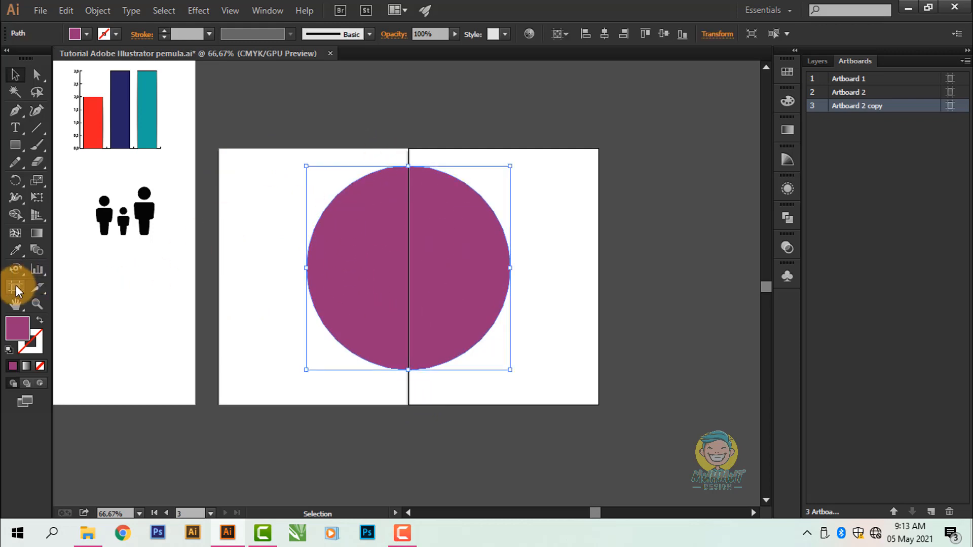
pyautogui.click(304, 175)
pyautogui.click(515, 171)
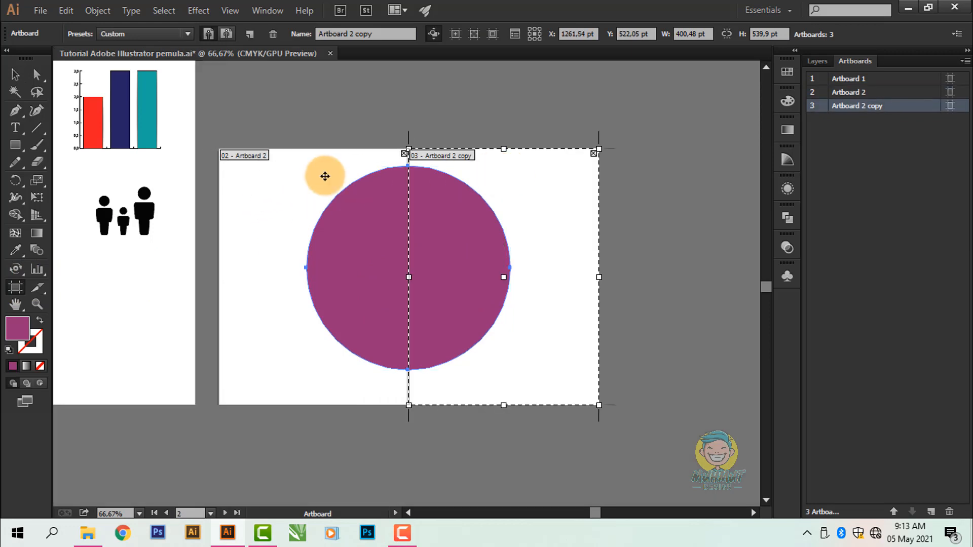
pyautogui.click(317, 205)
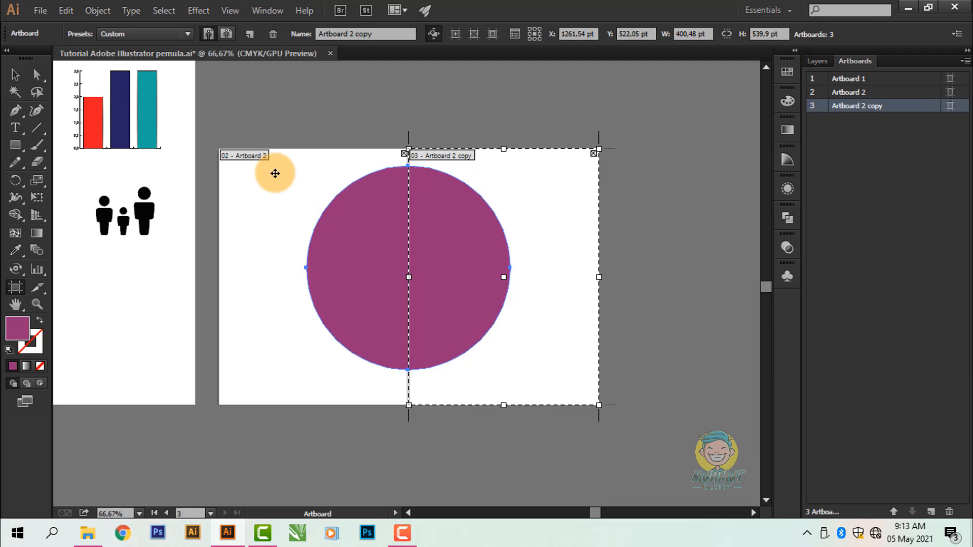
# Step: Return to the Selection tool and delete the large plum circle spanning the two adjoining artboards
pyautogui.click(15, 74)
pyautogui.click(226, 116)
pyautogui.scroll(-2, 395, 195)
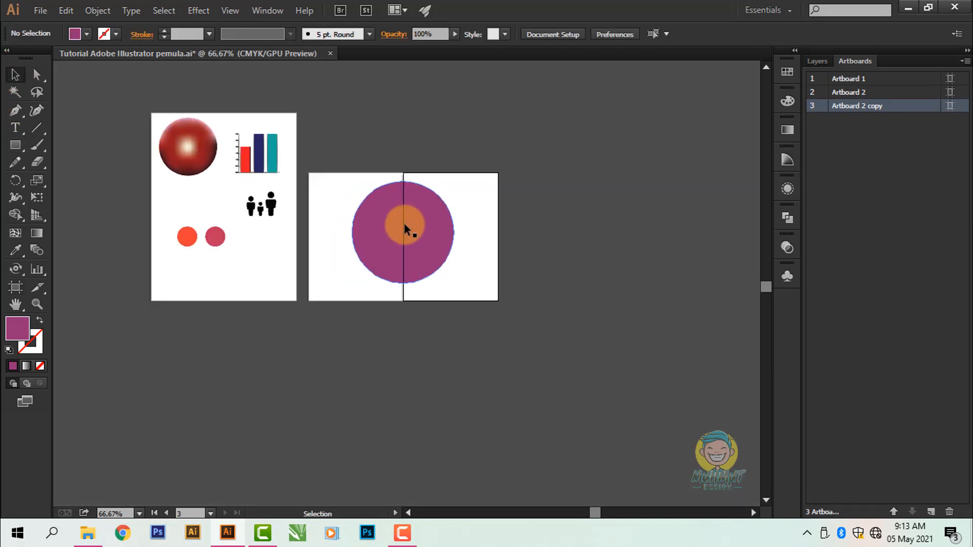
# Step: Pan around the three artboards with the Hand tool while zooming in and out
pyautogui.moveTo(15, 304); pyautogui.dragTo(80, 308)
pyautogui.scroll(1, 428, 236)
pyautogui.moveTo(434, 234); pyautogui.dragTo(430, 272)
pyautogui.scroll(1, 455, 246)
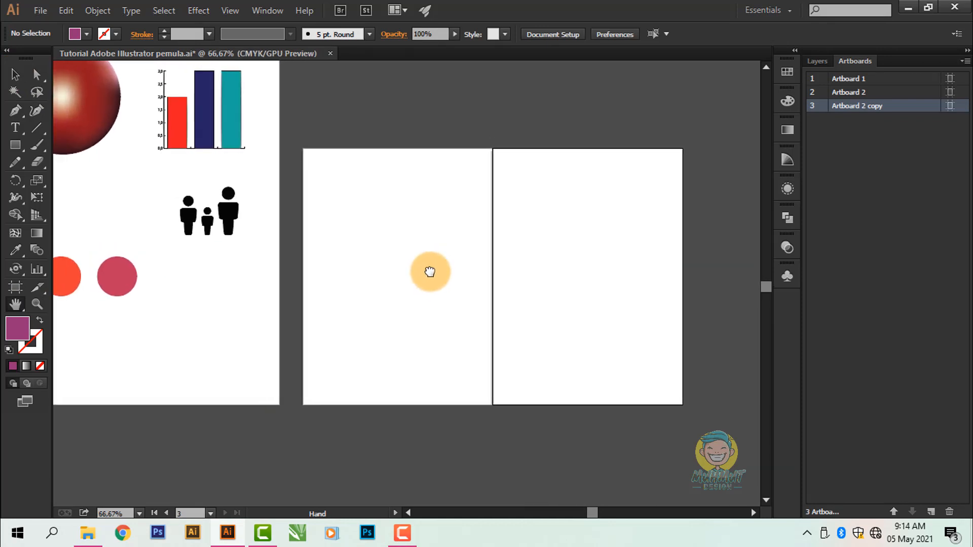
pyautogui.scroll(2, 430, 272)
pyautogui.scroll(-3, 419, 255)
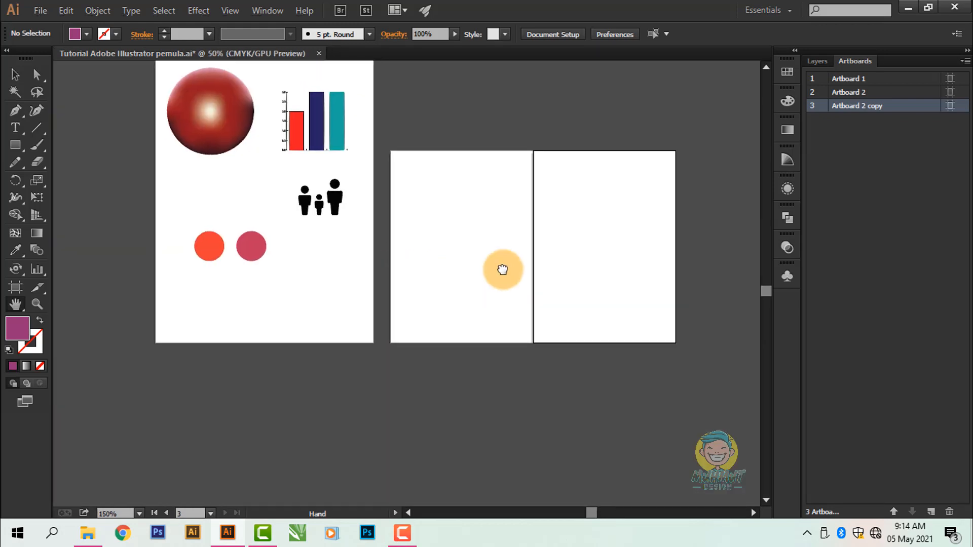
pyautogui.scroll(1, 458, 252)
pyautogui.moveTo(472, 259); pyautogui.dragTo(479, 258)
# Step: Return to the Selection tool and pan the view towards Artboard 1 with the temporary Hand tool
pyautogui.click(15, 75)
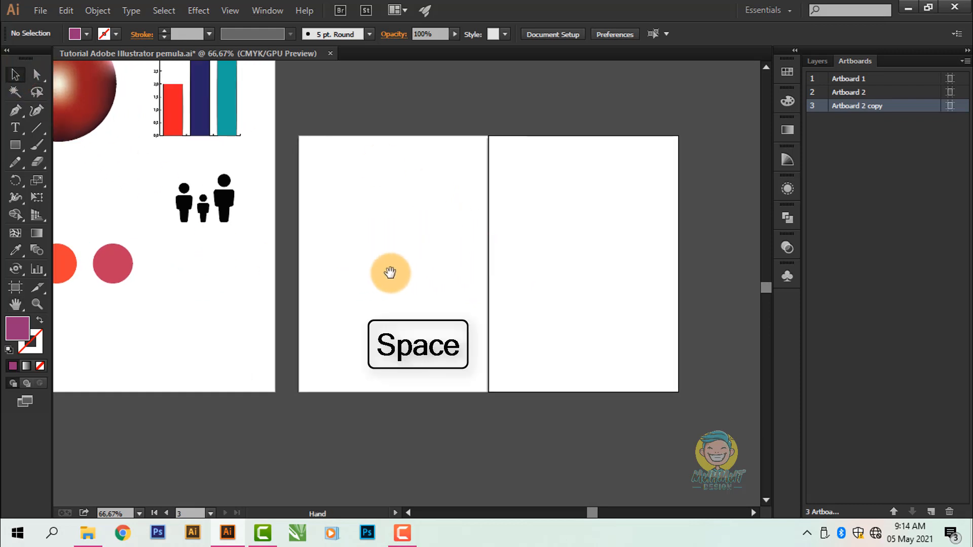
pyautogui.moveTo(387, 271); pyautogui.dragTo(509, 285)
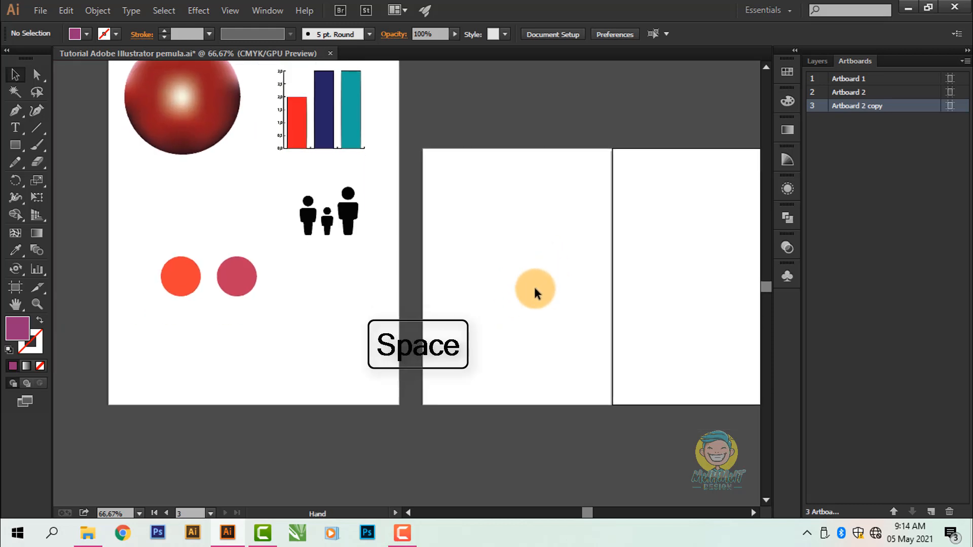
pyautogui.moveTo(482, 252)
pyautogui.mouseDown()
pyautogui.moveTo(493, 313)
pyautogui.moveTo(456, 354)
pyautogui.moveTo(504, 337)
pyautogui.moveTo(489, 258)
pyautogui.moveTo(519, 328)
pyautogui.moveTo(517, 263)
pyautogui.moveTo(482, 259)
pyautogui.mouseUp()
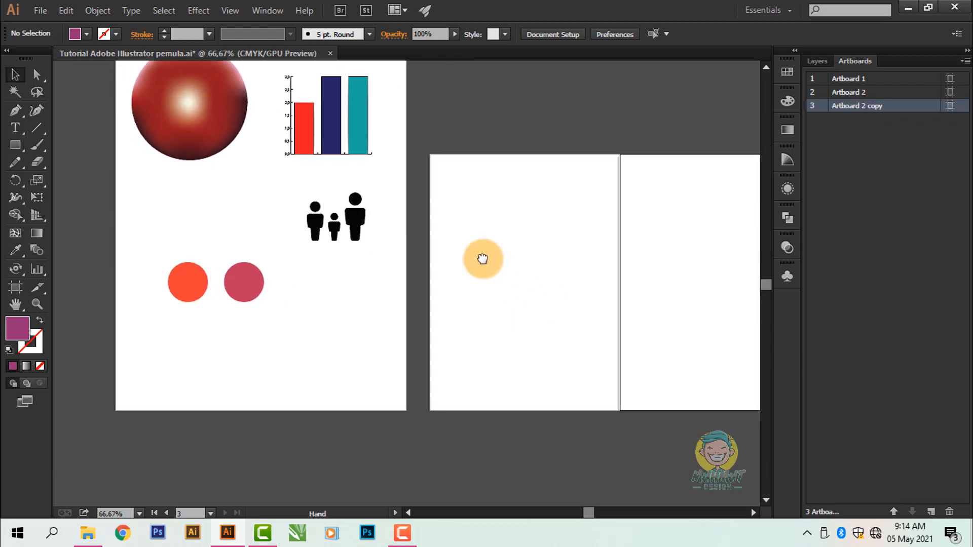
pyautogui.moveTo(241, 341); pyautogui.dragTo(315, 364)
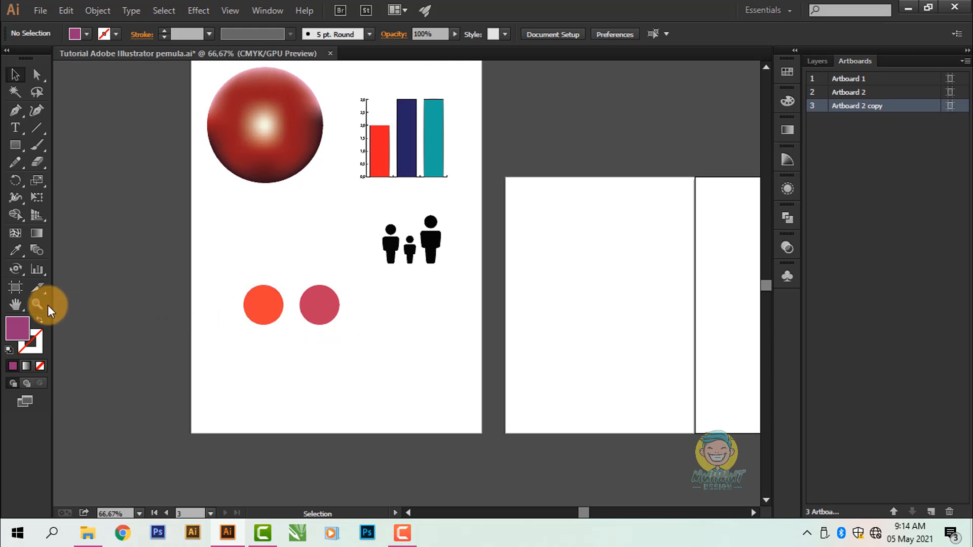
# Step: Zoom in on the sphere and bar graph of Artboard 1 with the Zoom tool and zoom back out
pyautogui.click(283, 224)
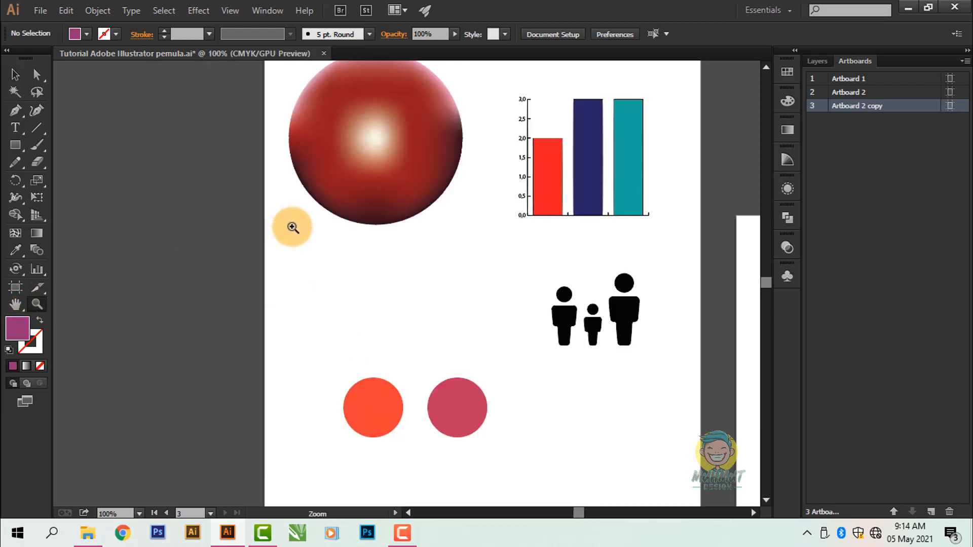
pyautogui.click(426, 238)
pyautogui.moveTo(481, 236); pyautogui.dragTo(416, 236)
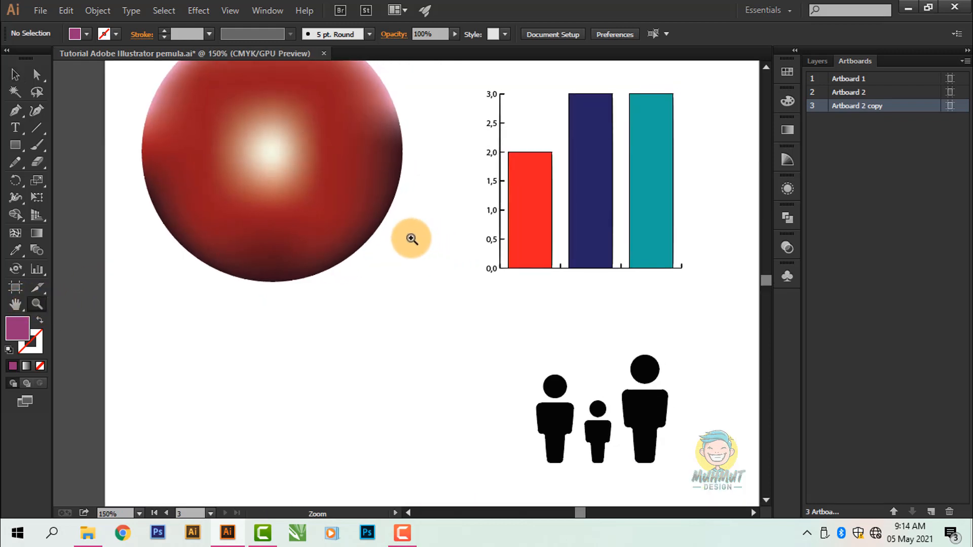
pyautogui.keyDown('alt'); pyautogui.click(400, 245); pyautogui.keyUp('alt')
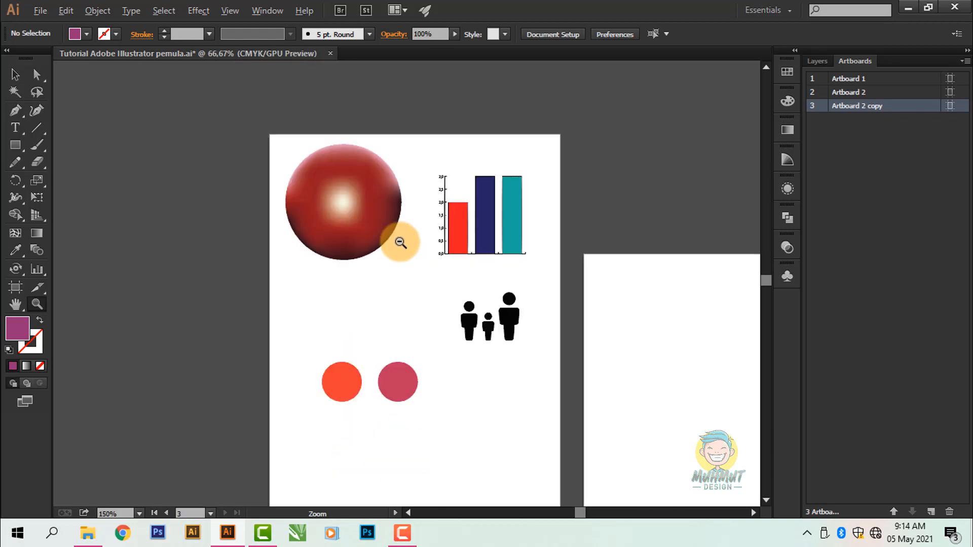
pyautogui.keyDown('alt'); pyautogui.click(399, 240); pyautogui.keyUp('alt')
# Step: Zoom repeatedly in and out over the artboards, ending at 100%, and switch back to the Selection tool
pyautogui.scroll(2, 479, 291)
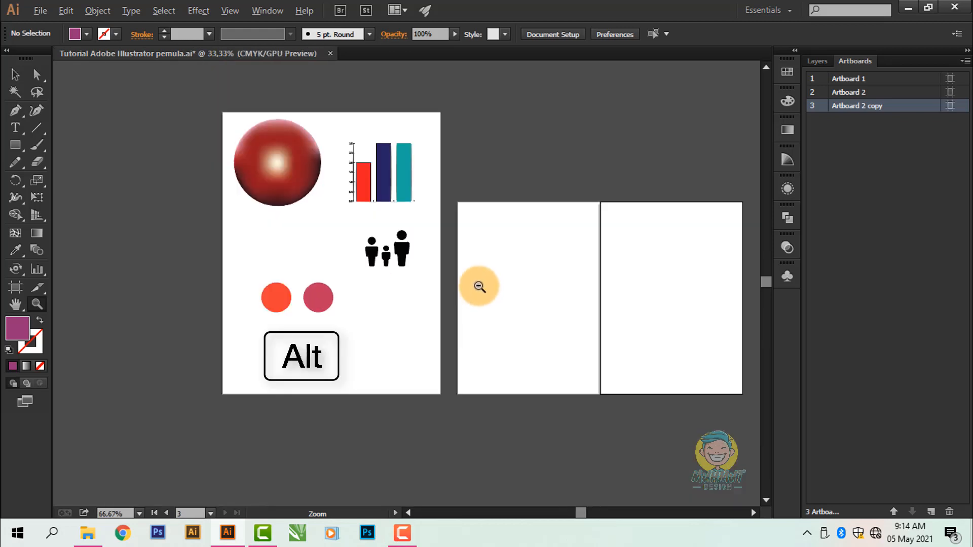
pyautogui.scroll(1, 479, 284)
pyautogui.scroll(-3, 462, 250)
pyautogui.scroll(2, 461, 250)
pyautogui.scroll(-2, 462, 250)
pyautogui.scroll(2, 462, 249)
pyautogui.click(462, 250)
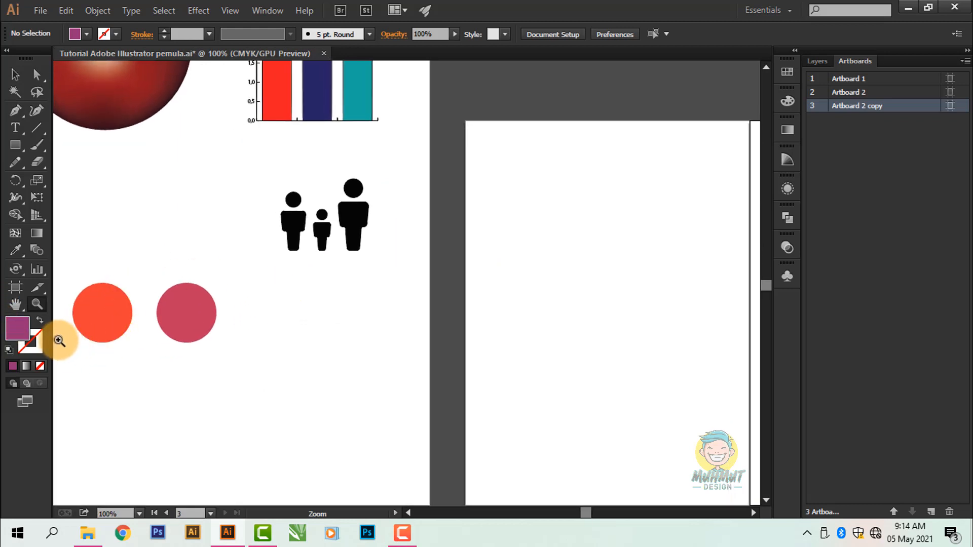
pyautogui.click(14, 75)
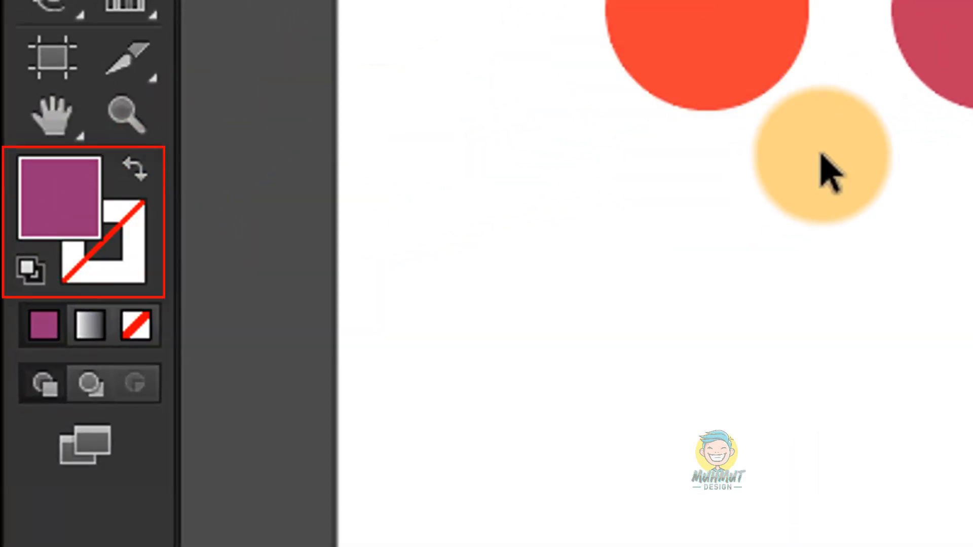
# Step: Move the orange circle about 42 pt away from the crimson circle, keeping it at the same height
pyautogui.click(797, 50)
pyautogui.moveTo(328, 314); pyautogui.dragTo(425, 313)
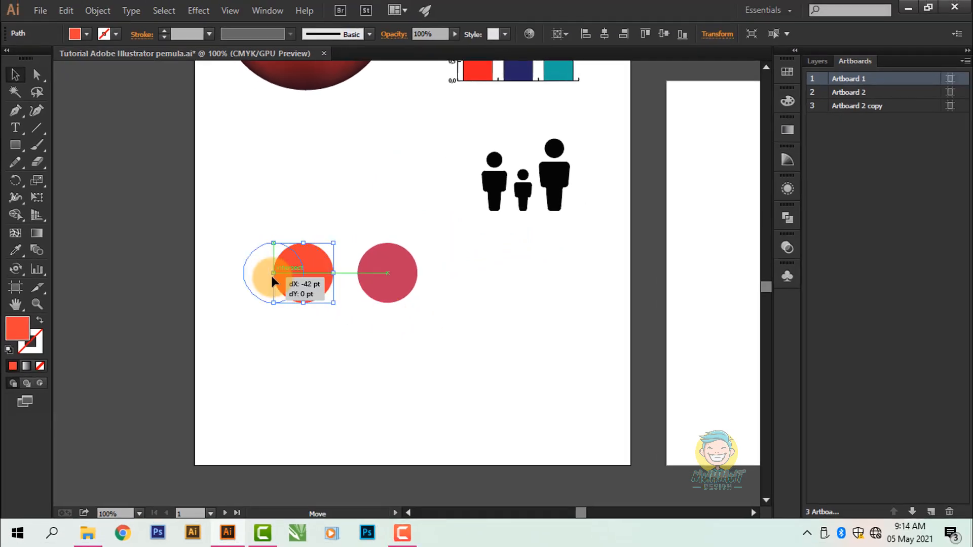
pyautogui.moveTo(272, 281); pyautogui.dragTo(326, 288)
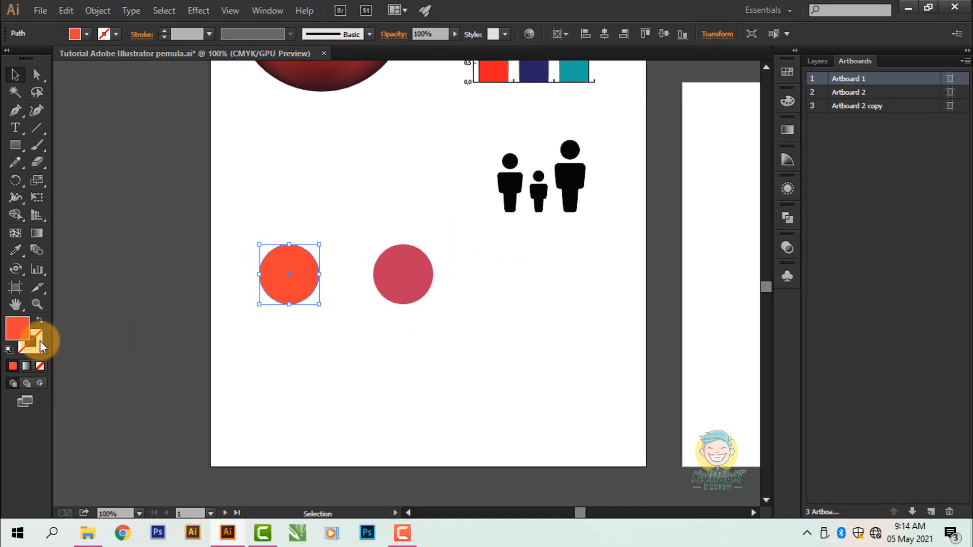
# Step: Give the orange circle a green stroke (C 100, M 0, Y 100, K 0) with a weight of 8 pt
pyautogui.press('F6')
pyautogui.click(116, 34)
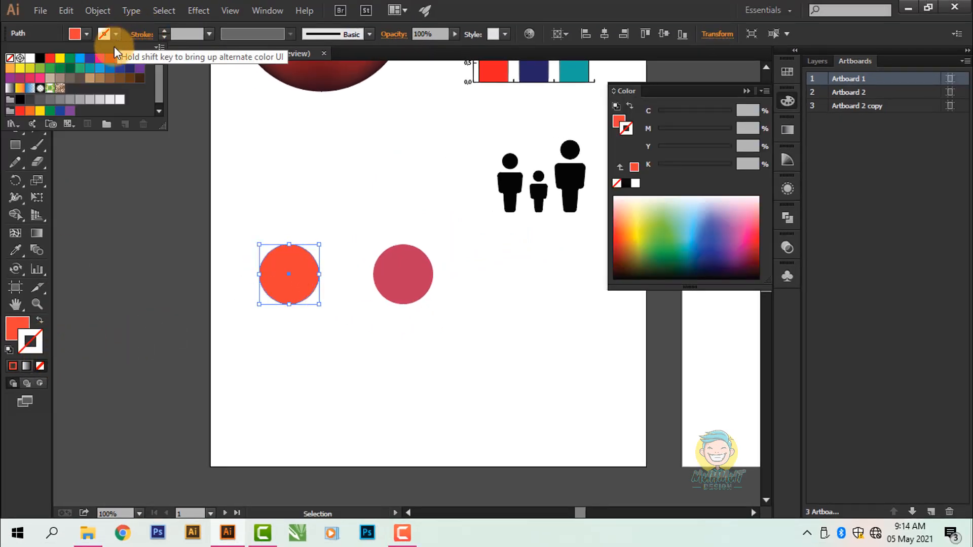
pyautogui.click(72, 62)
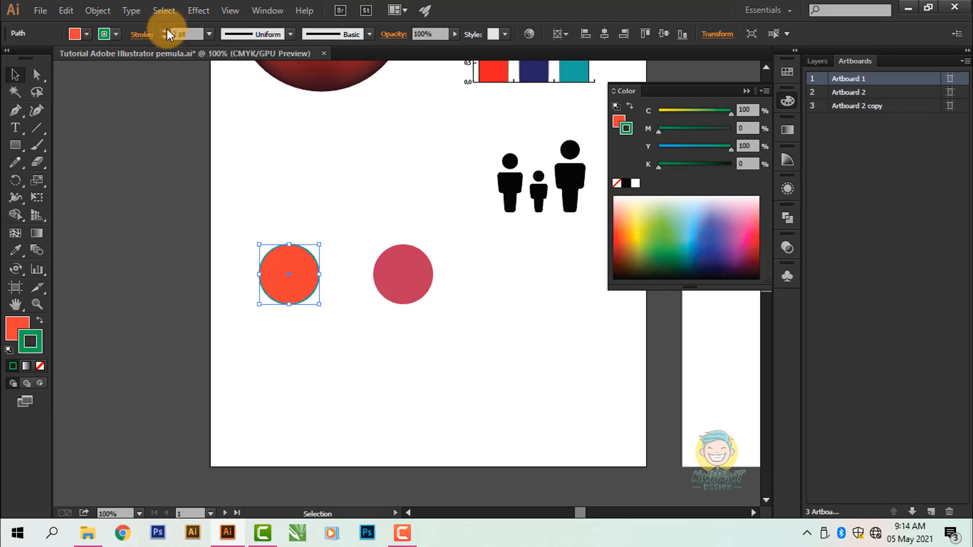
pyautogui.click(248, 164)
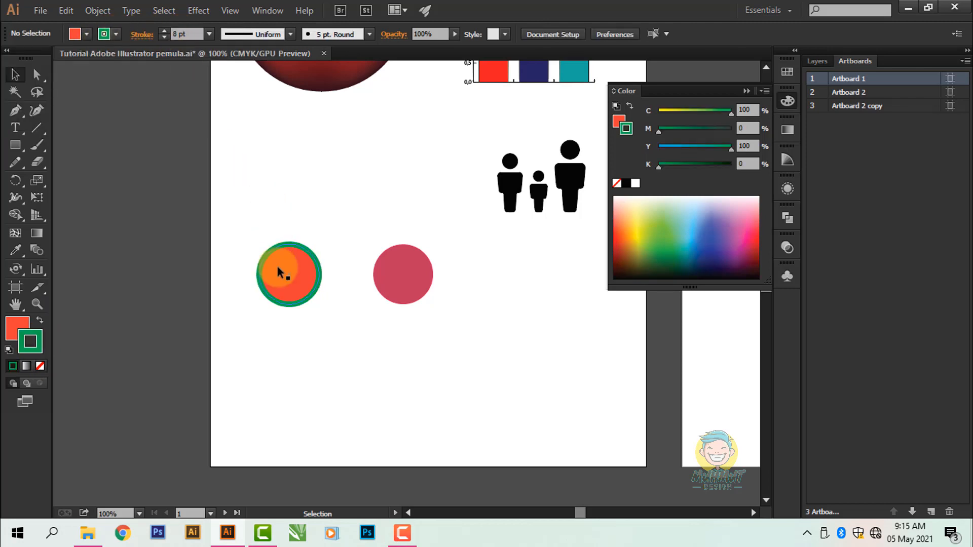
# Step: Examine the stroked circle at 400% while making first its fill and then its stroke the active colour attribute
pyautogui.scroll(2, 278, 266)
pyautogui.moveTo(323, 279); pyautogui.dragTo(263, 272)
pyautogui.scroll(2, 284, 286)
pyautogui.click(130, 343)
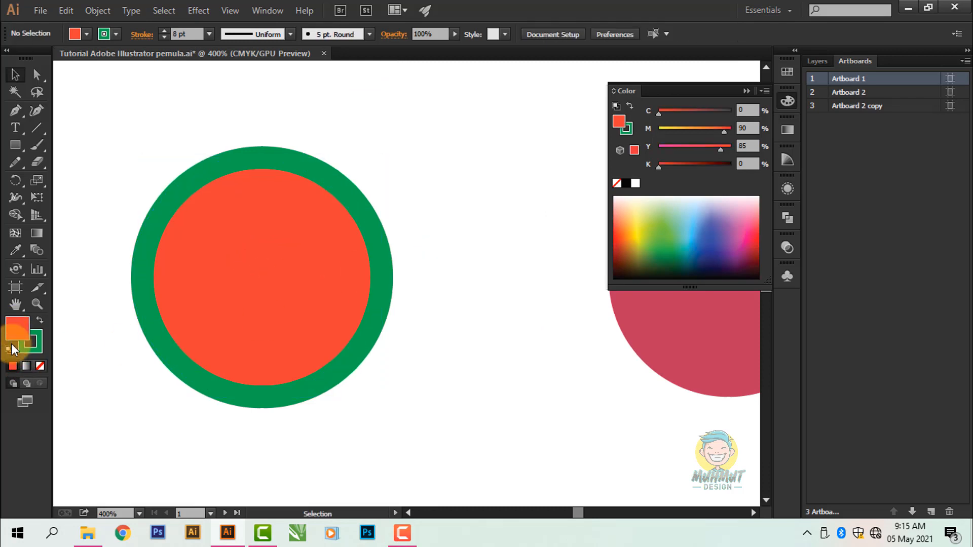
pyautogui.click(31, 342)
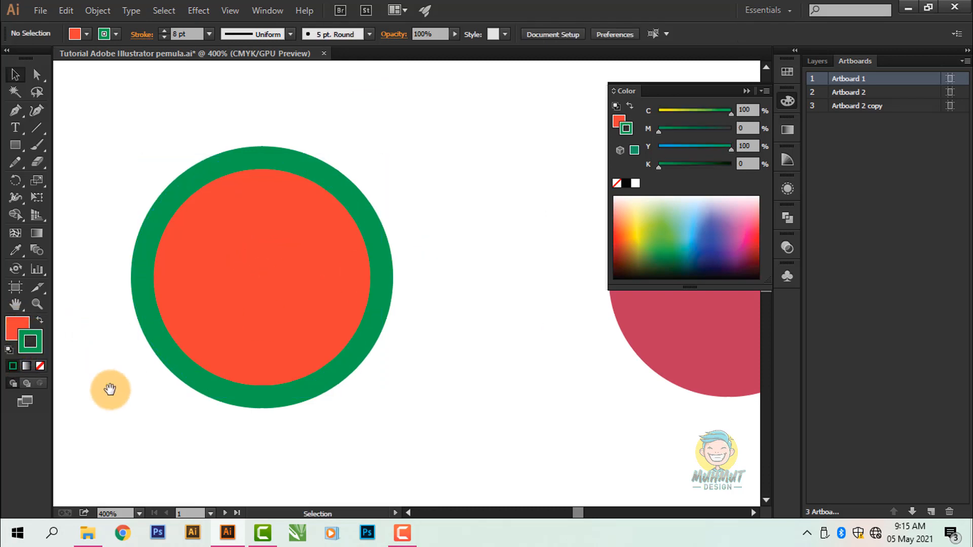
pyautogui.moveTo(109, 391); pyautogui.dragTo(130, 345)
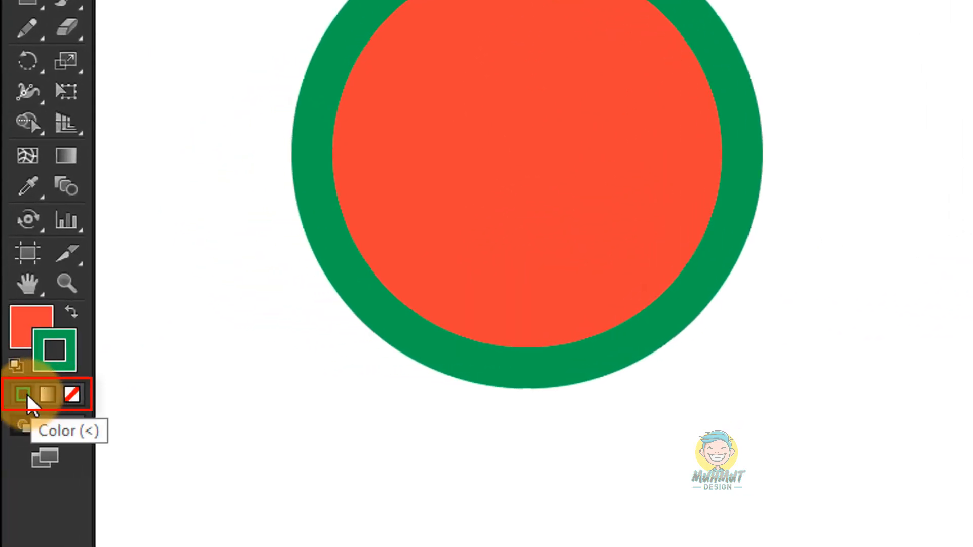
# Step: Set the orange circle's stroke to None
pyautogui.click(72, 394)
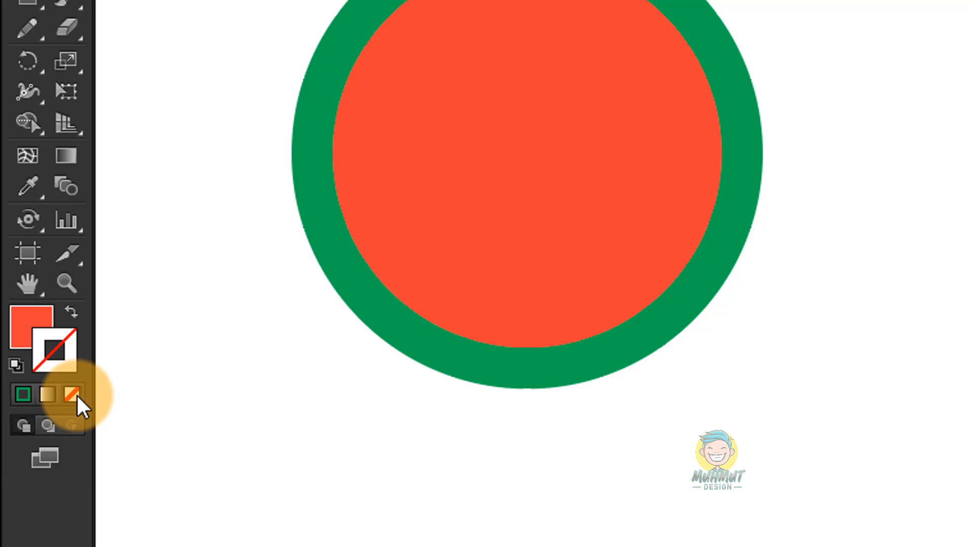
pyautogui.click(355, 257)
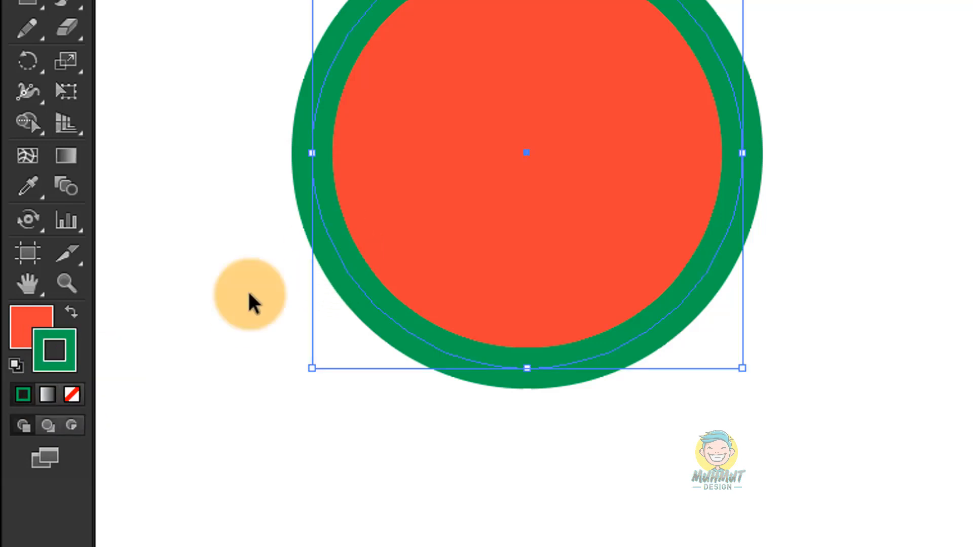
pyautogui.click(72, 394)
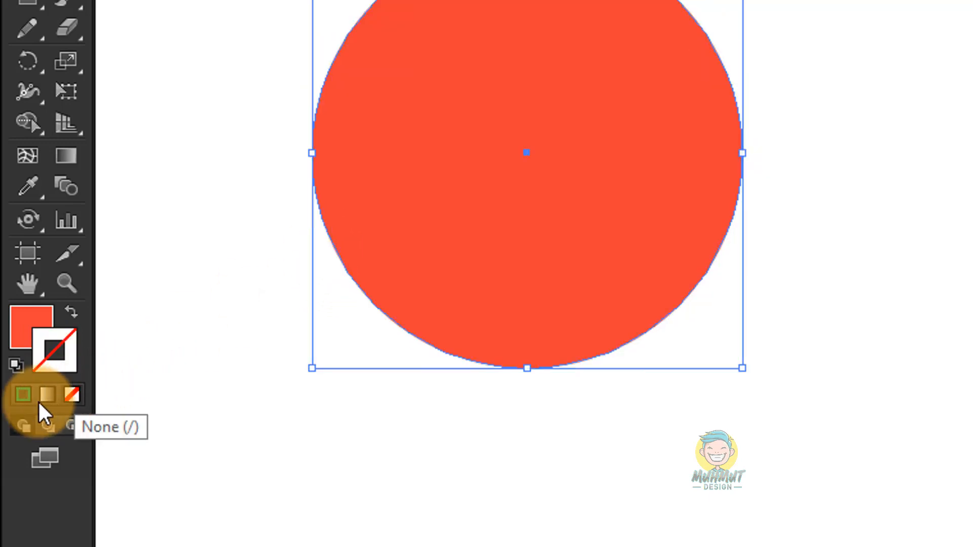
# Step: Reapply the green stroke to the orange circle with a weight of 6 pt and deselect it
pyautogui.click(23, 398)
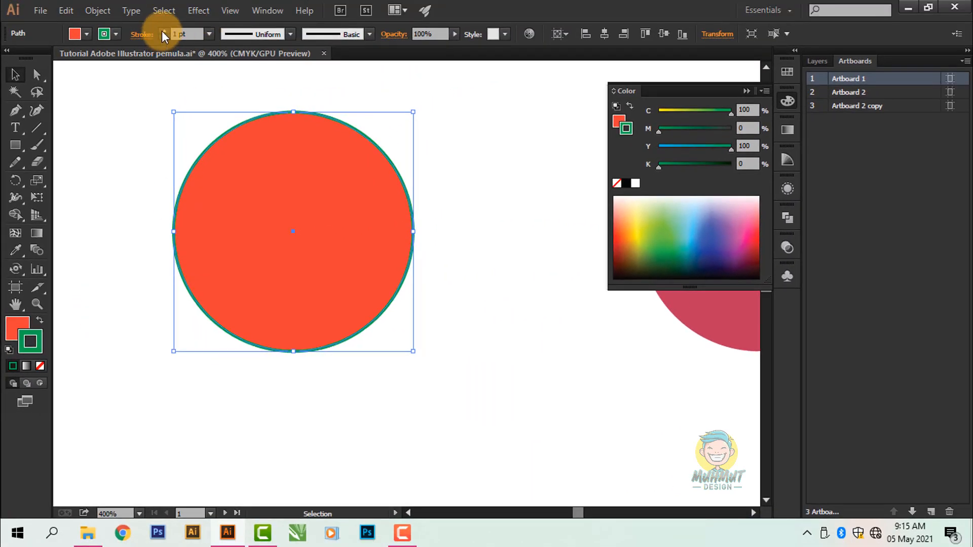
pyautogui.click(163, 31)
pyautogui.click(163, 31)
pyautogui.click(163, 32)
pyautogui.click(164, 32)
pyautogui.click(163, 32)
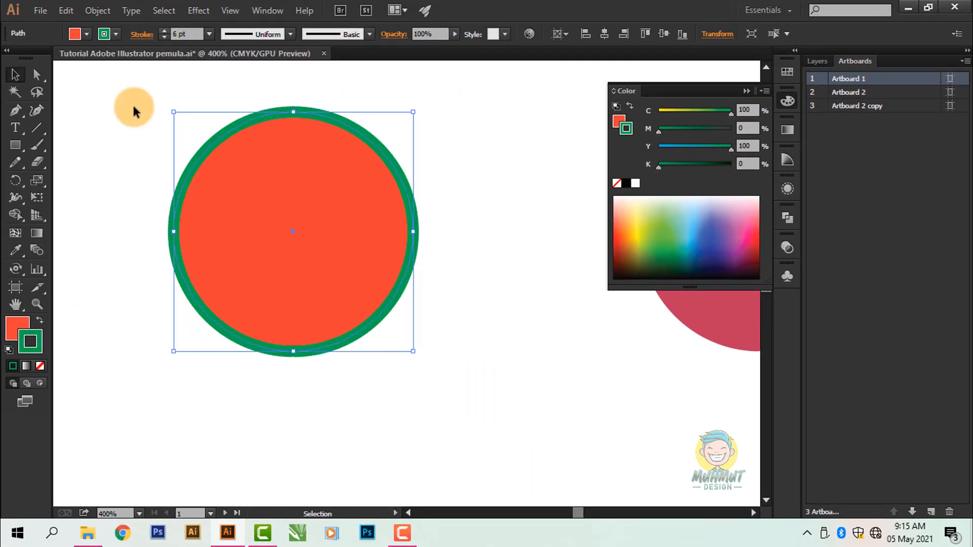
pyautogui.click(123, 370)
pyautogui.moveTo(89, 401); pyautogui.dragTo(115, 369)
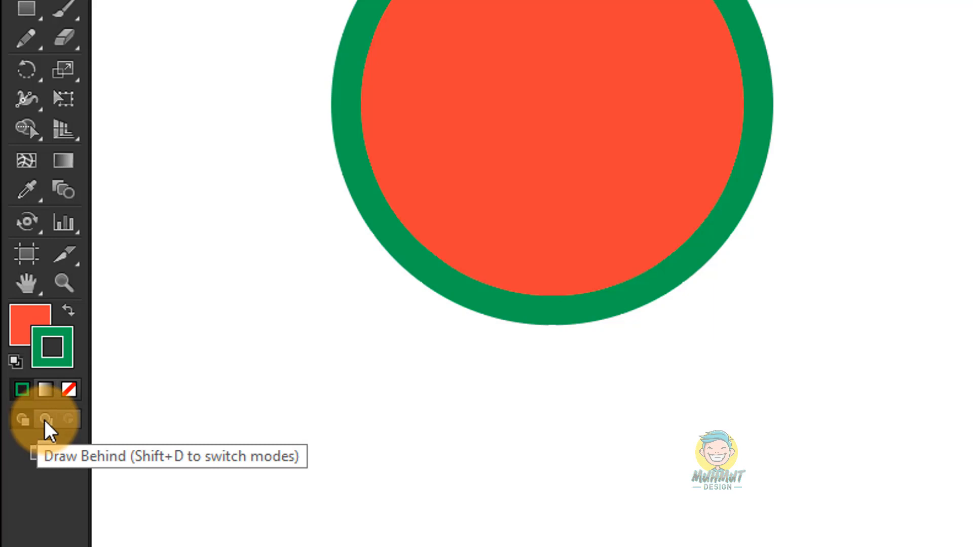
# Step: Move the green-stroked orange circle and the crimson circle closer together on Artboard 1
pyautogui.scroll(-4, 454, 377)
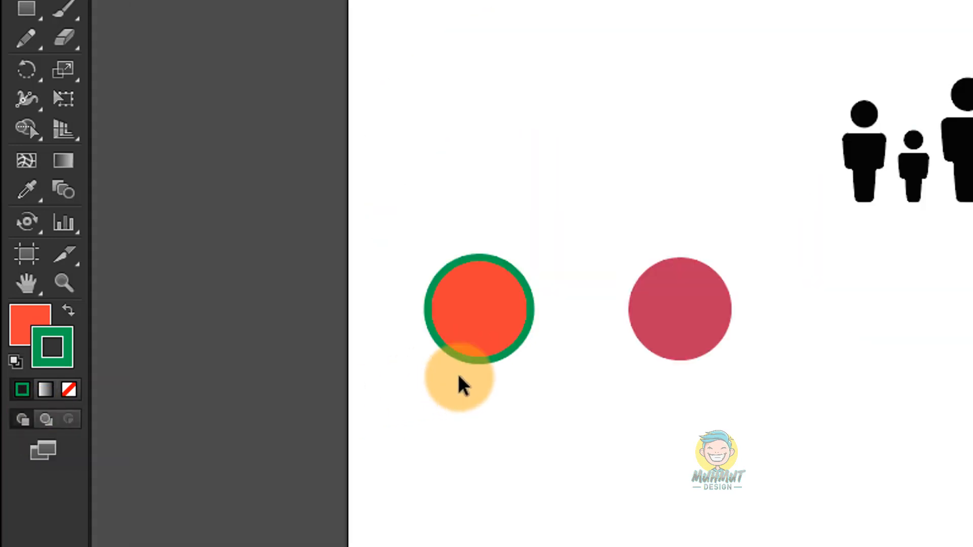
pyautogui.moveTo(480, 427); pyautogui.dragTo(436, 427)
pyautogui.moveTo(436, 308); pyautogui.dragTo(452, 206)
pyautogui.moveTo(640, 335); pyautogui.dragTo(617, 173)
pyautogui.click(511, 385)
pyautogui.scroll(2, 512, 386)
pyautogui.moveTo(528, 288); pyautogui.dragTo(567, 326)
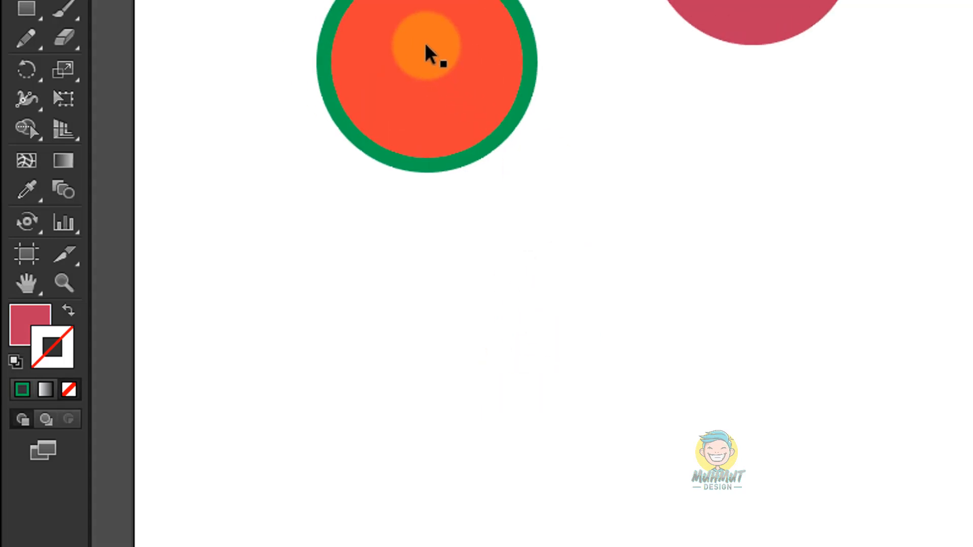
pyautogui.moveTo(426, 45); pyautogui.dragTo(427, 190)
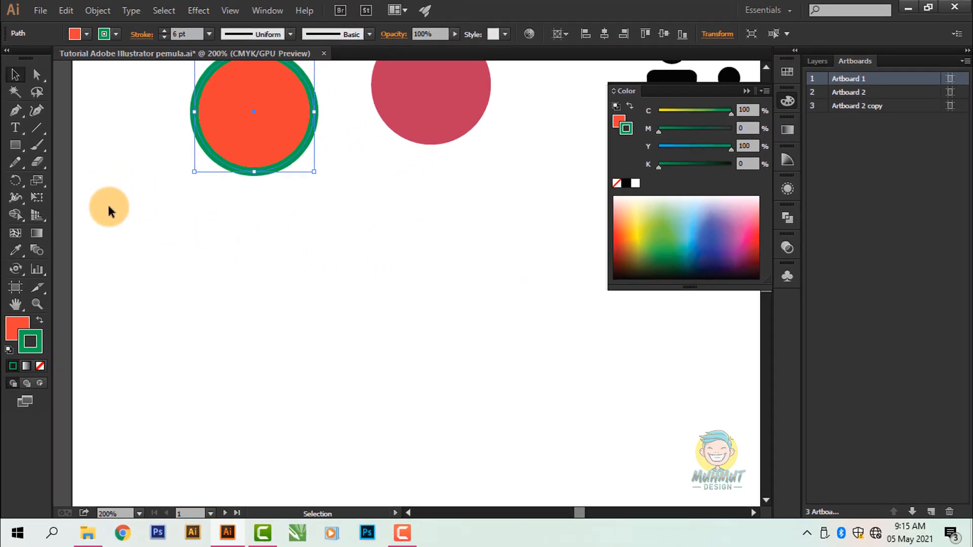
# Step: Activate the Rectangle tool and expand Layer 1 to list its objects
pyautogui.click(19, 146)
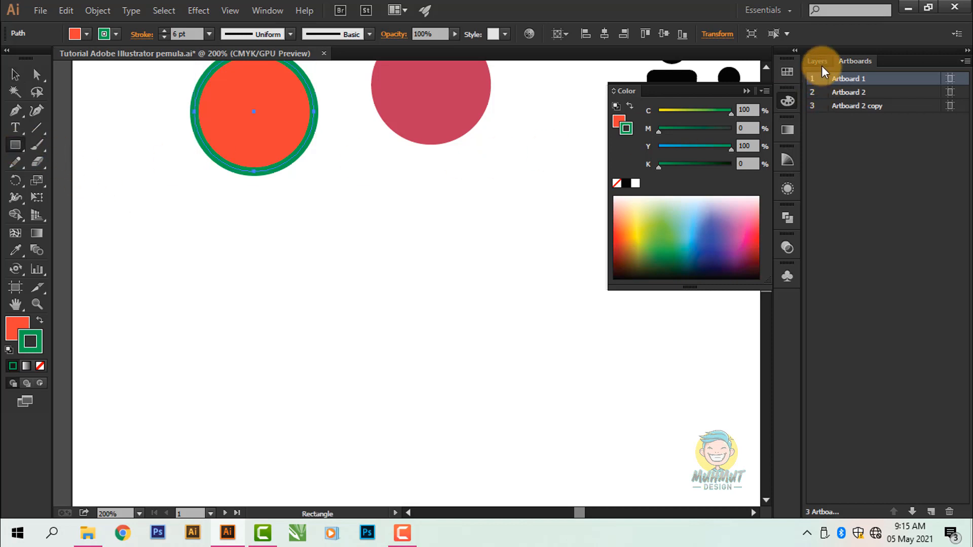
pyautogui.click(746, 90)
pyautogui.click(821, 60)
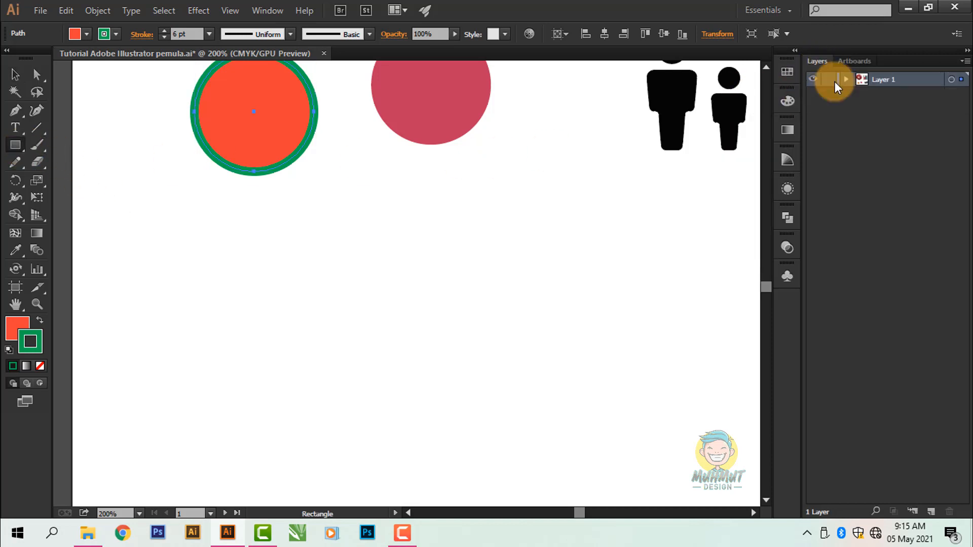
pyautogui.click(846, 79)
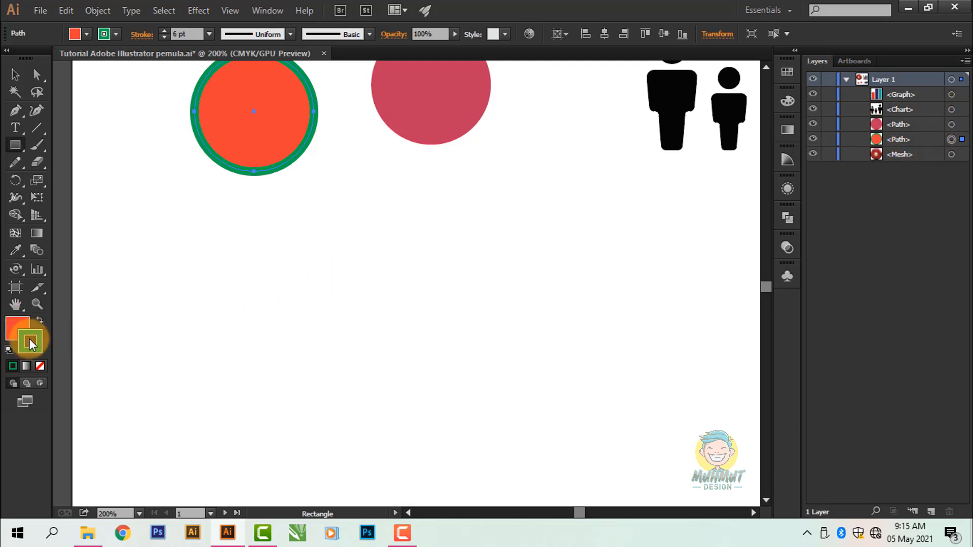
# Step: Set the orange circle's fill to None, swap fill and stroke to make it solid green, and deselect it
pyautogui.click(19, 327)
pyautogui.click(40, 366)
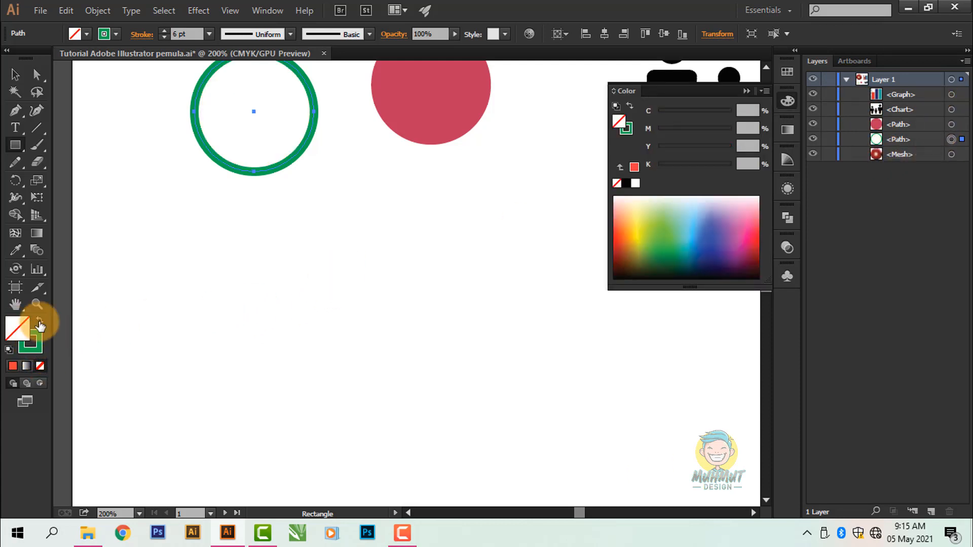
pyautogui.click(39, 320)
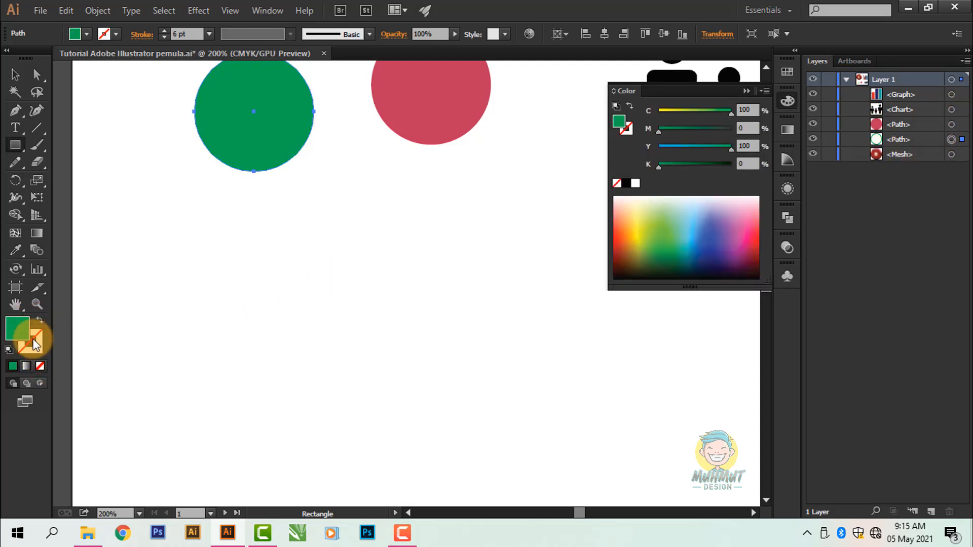
pyautogui.keyDown('ctrl'); pyautogui.click(331, 245); pyautogui.keyUp('ctrl')
# Step: Draw a rectangle below the green circle with a yellow-green fill of C 25, M 0, Y 100, K 0 and no stroke
pyautogui.click(668, 113)
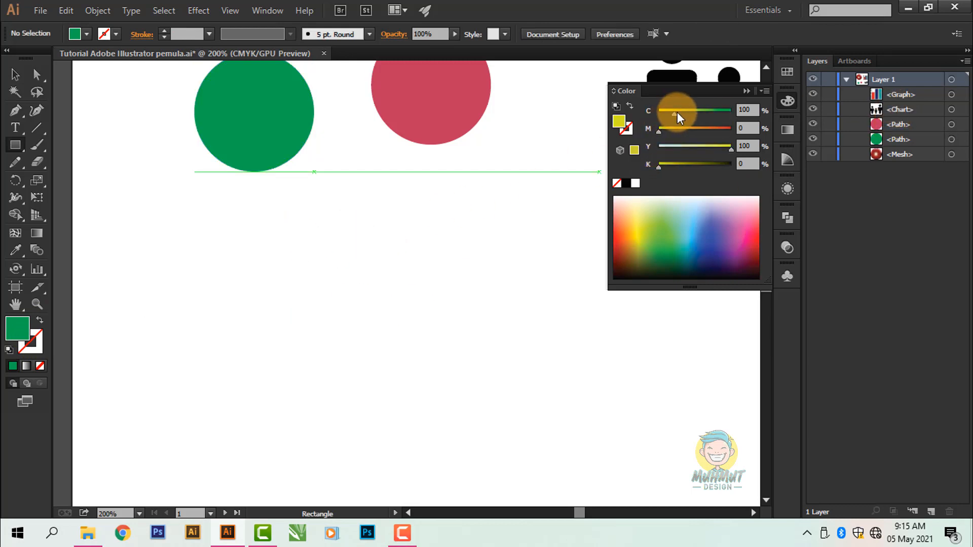
pyautogui.click(746, 91)
pyautogui.moveTo(260, 283); pyautogui.dragTo(339, 372)
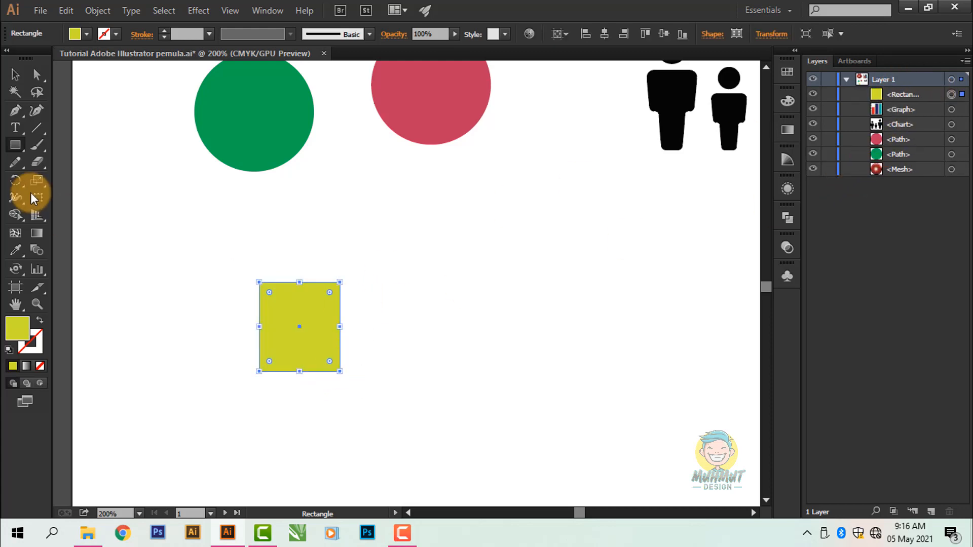
pyautogui.click(15, 75)
pyautogui.click(104, 156)
pyautogui.click(271, 313)
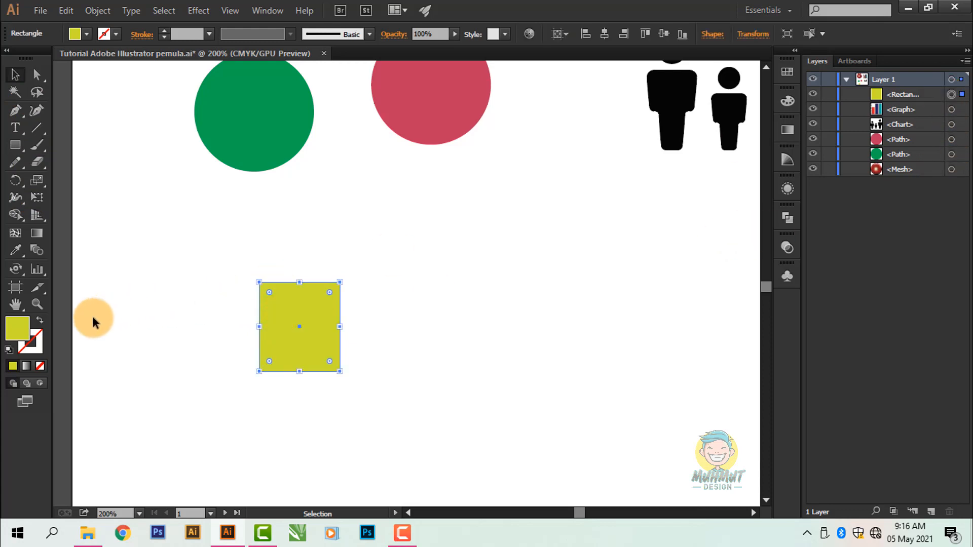
pyautogui.click(215, 224)
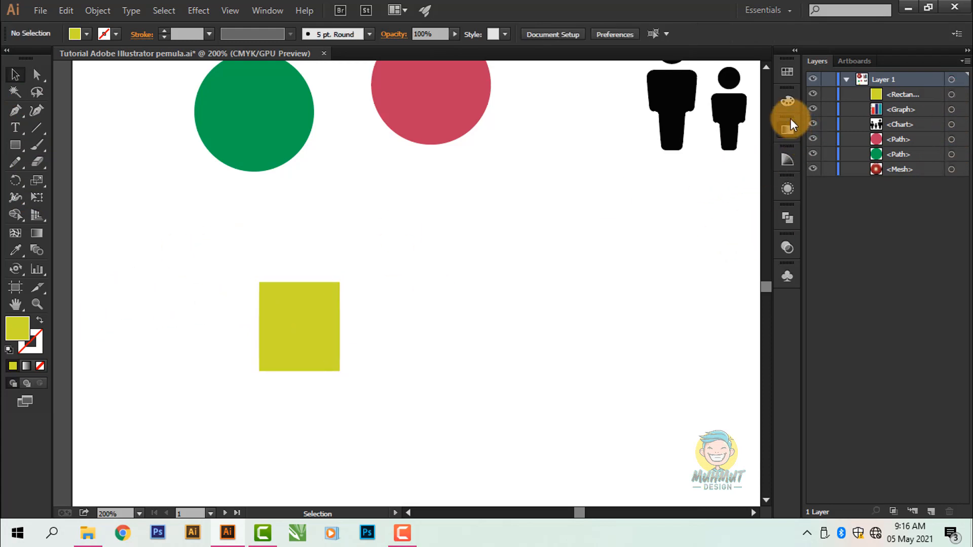
# Step: Set the fill's magenta value to 73% and draw a similar-sized orange rectangle beside the yellow-green one
pyautogui.click(787, 102)
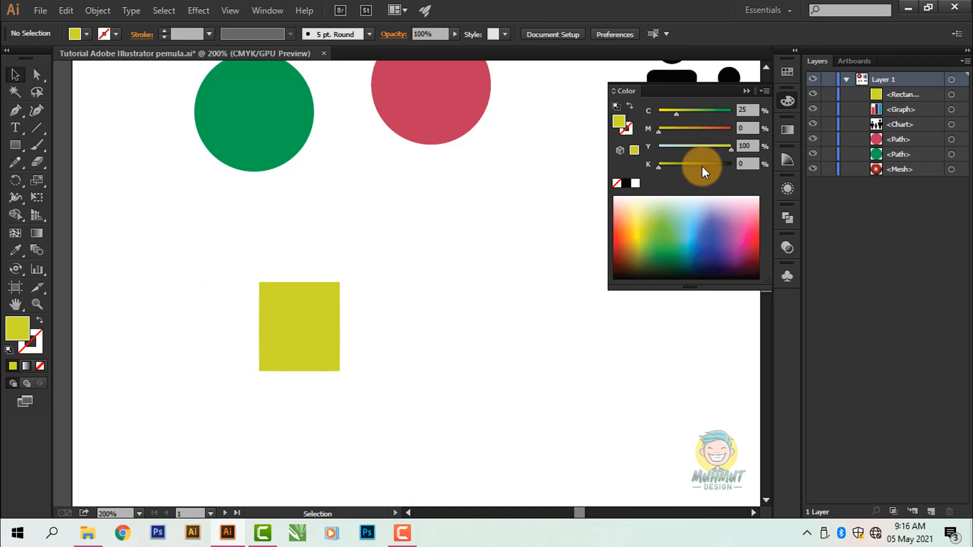
pyautogui.click(713, 129)
pyautogui.click(139, 197)
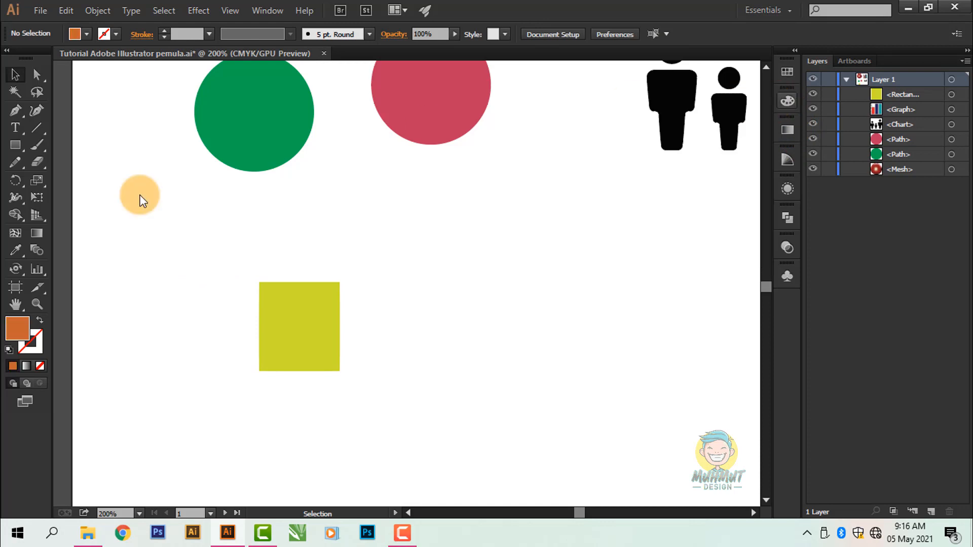
pyautogui.click(26, 147)
pyautogui.moveTo(378, 294); pyautogui.dragTo(461, 379)
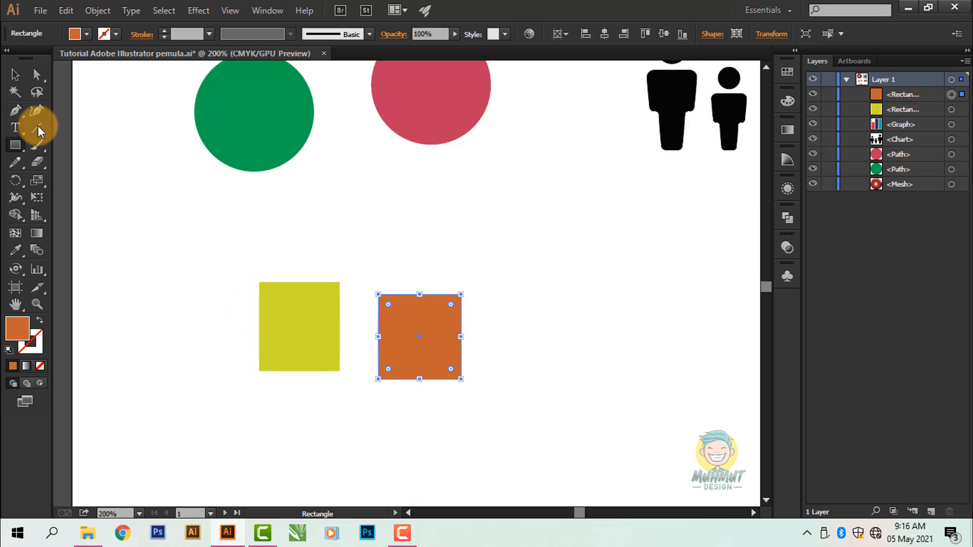
# Step: Shift the yellow-green rectangle down slightly and the orange one closer to it so they sit level
pyautogui.click(15, 75)
pyautogui.click(288, 303)
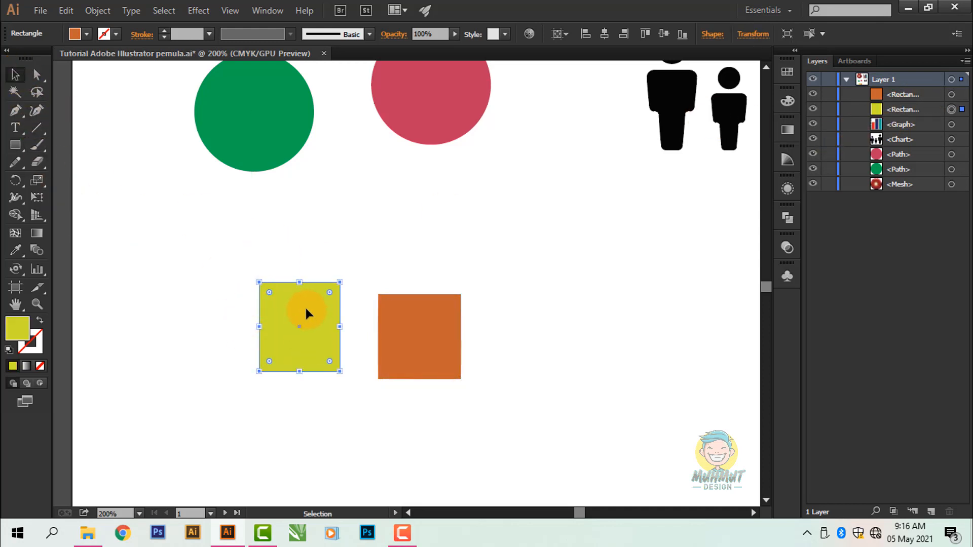
pyautogui.moveTo(306, 306); pyautogui.dragTo(309, 319)
pyautogui.moveTo(429, 324); pyautogui.dragTo(421, 325)
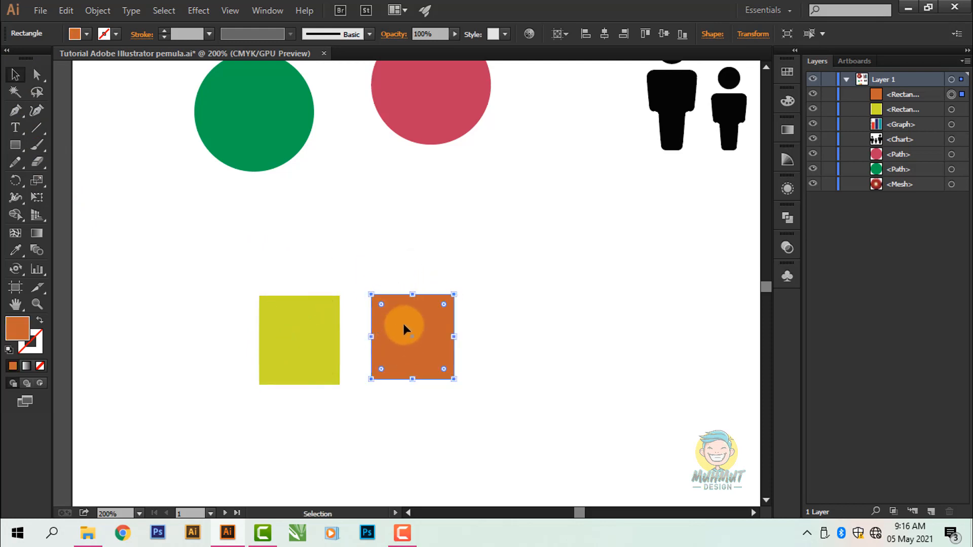
# Step: Select the two rectangles together and move them up closer to the circles
pyautogui.click(320, 330)
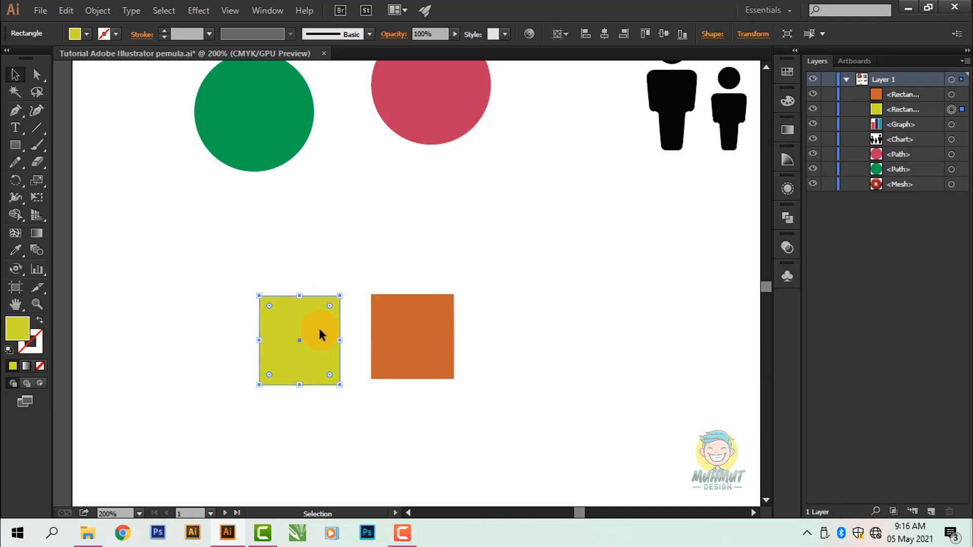
pyautogui.click(395, 339)
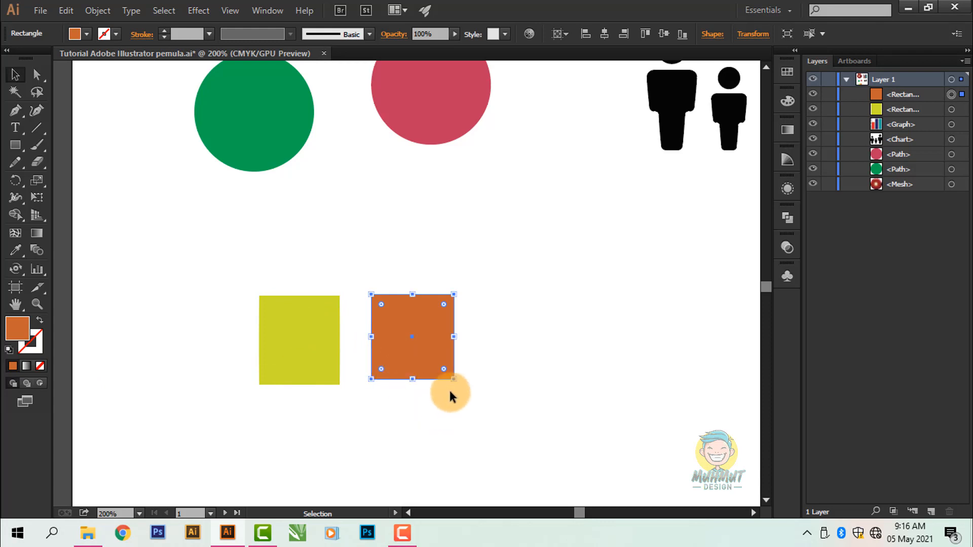
pyautogui.moveTo(473, 352); pyautogui.dragTo(476, 321)
pyautogui.click(500, 294)
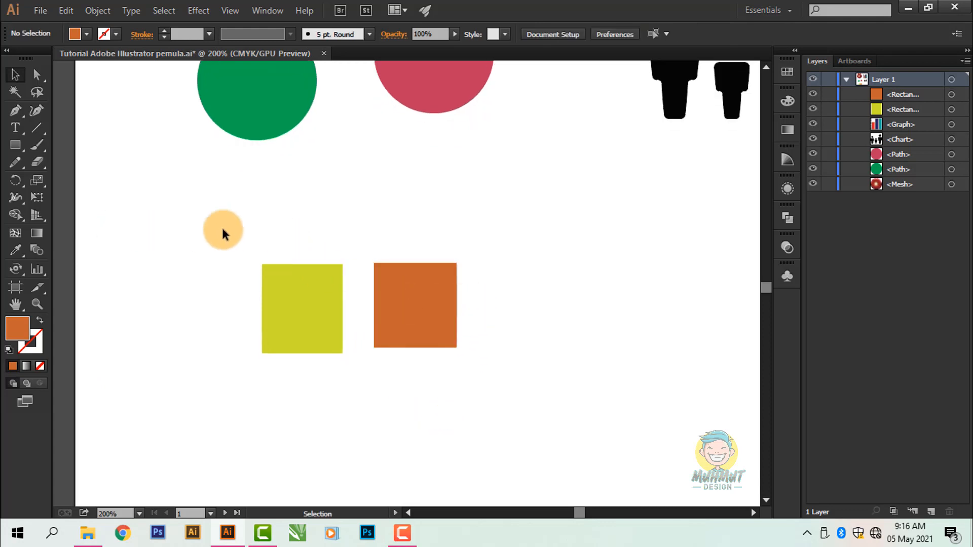
pyautogui.moveTo(249, 212); pyautogui.dragTo(484, 343)
pyautogui.moveTo(412, 329); pyautogui.dragTo(417, 256)
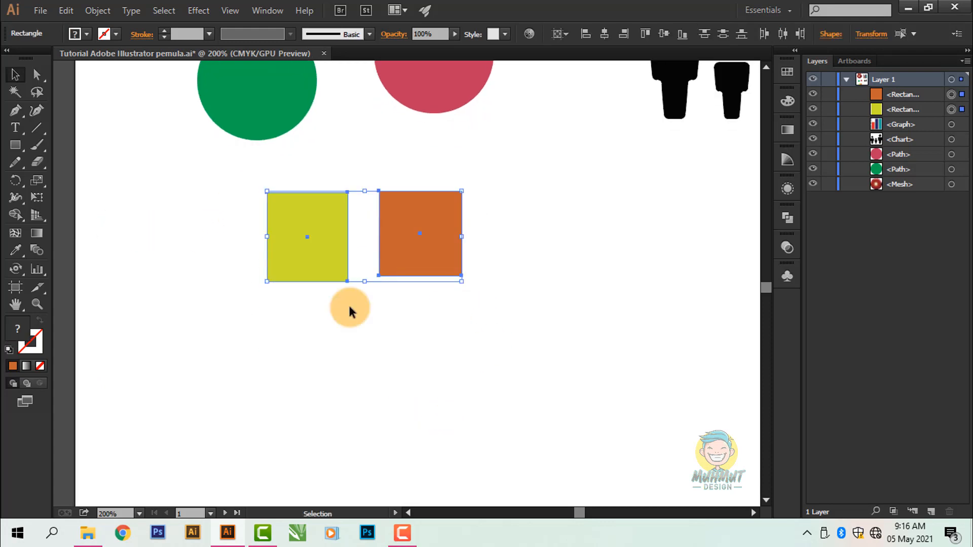
# Step: Set the fill's magenta value to 97% and draw a red rounded rectangle below the yellow-green and orange ones
pyautogui.click(349, 310)
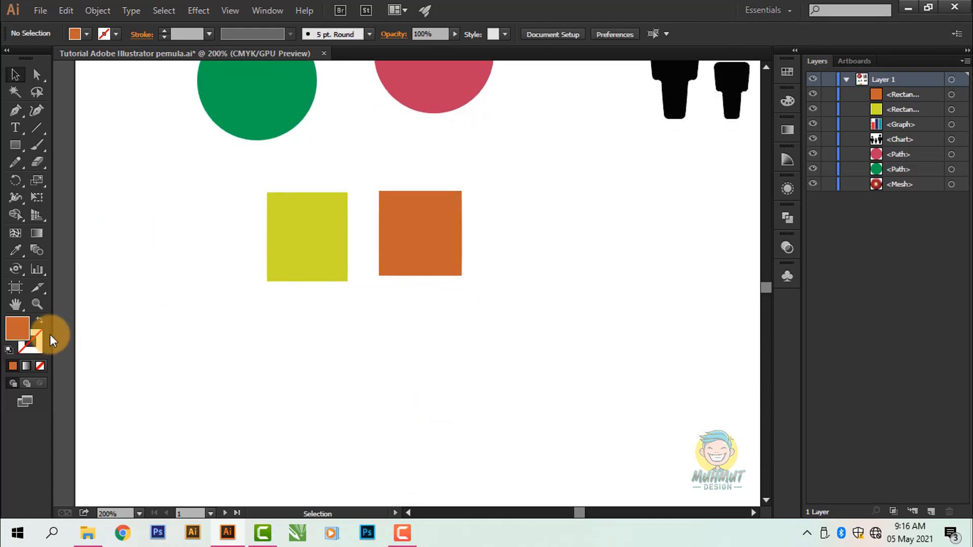
pyautogui.click(791, 107)
pyautogui.moveTo(716, 132); pyautogui.dragTo(731, 133)
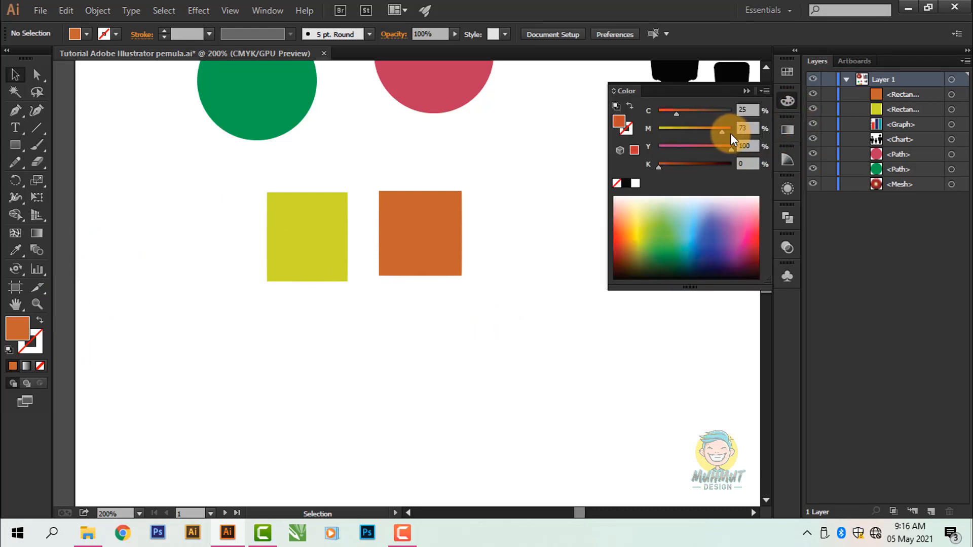
pyautogui.click(785, 104)
pyautogui.click(15, 145)
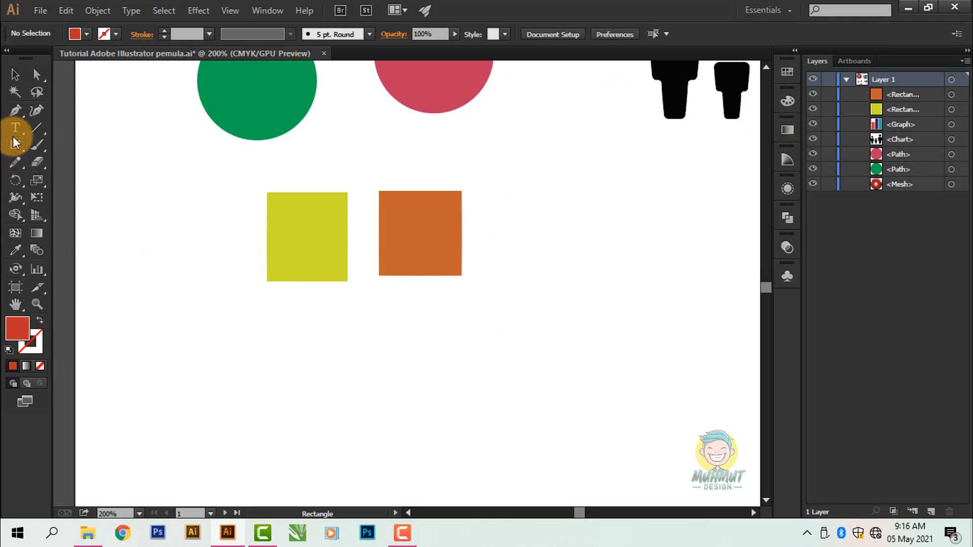
pyautogui.moveTo(16, 143); pyautogui.dragTo(86, 160)
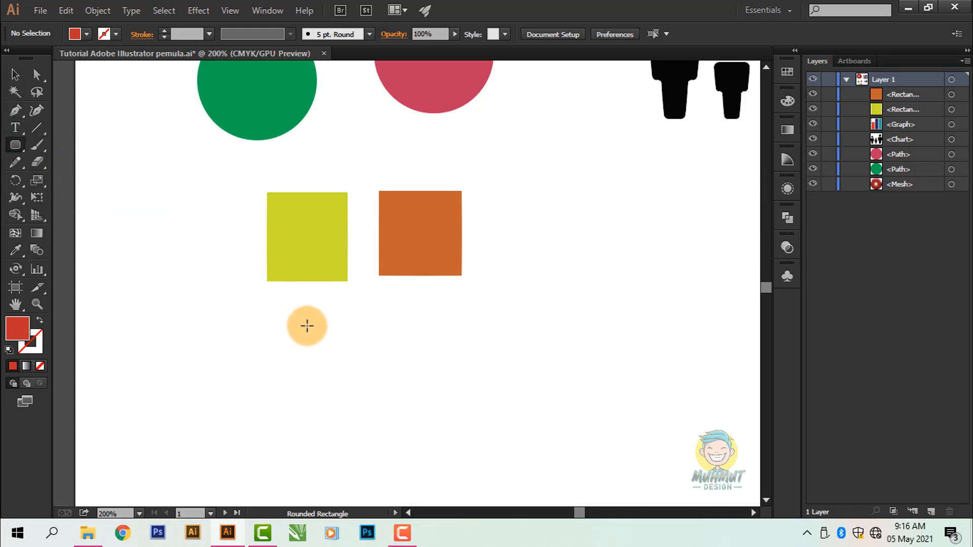
pyautogui.moveTo(304, 325); pyautogui.dragTo(371, 394)
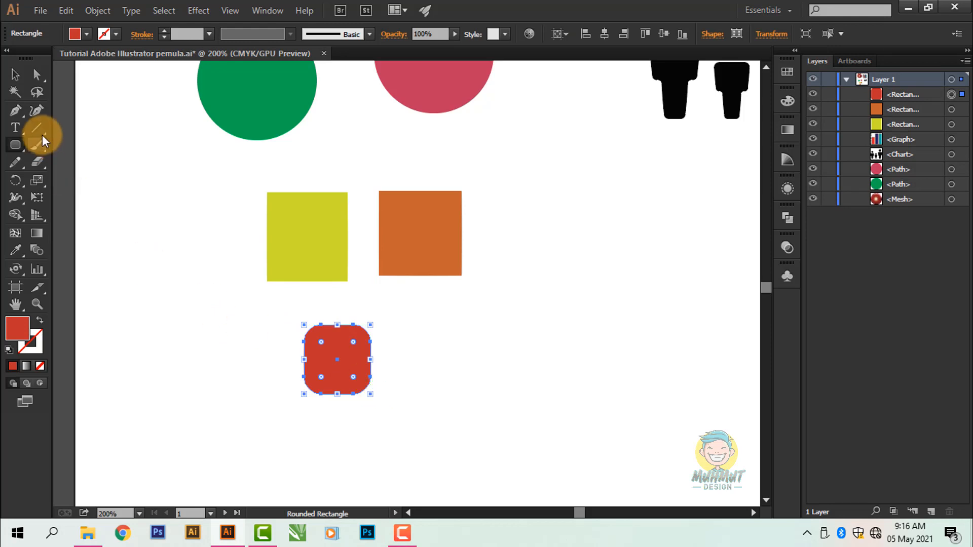
# Step: In Draw Behind mode, draw a dark blue rounded rectangle overlapping the red one's lower-right corner, and deselect it
pyautogui.click(16, 76)
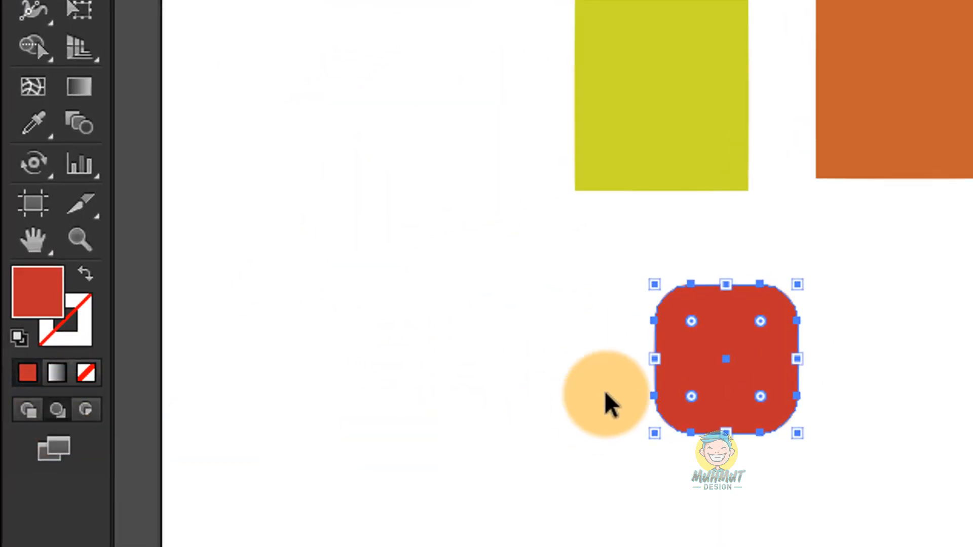
pyautogui.click(350, 284)
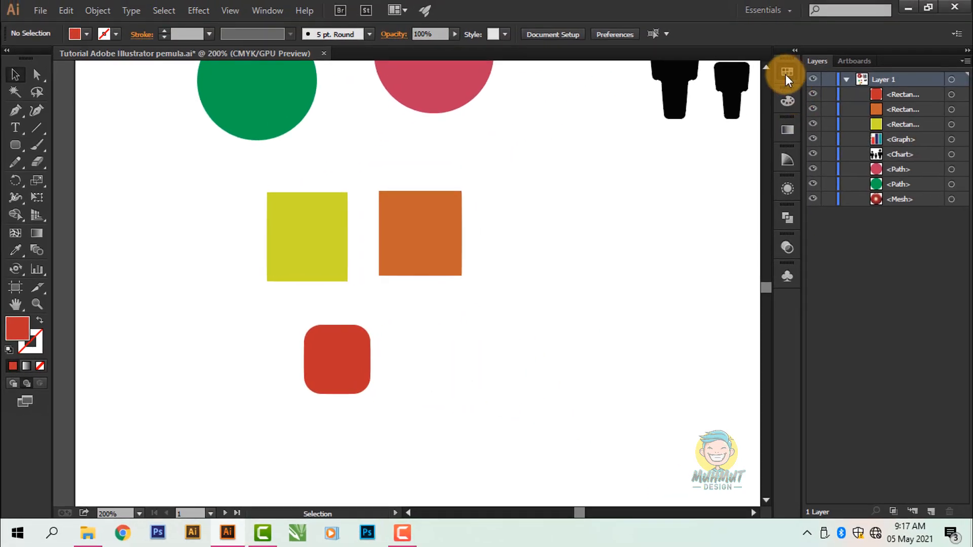
pyautogui.click(788, 72)
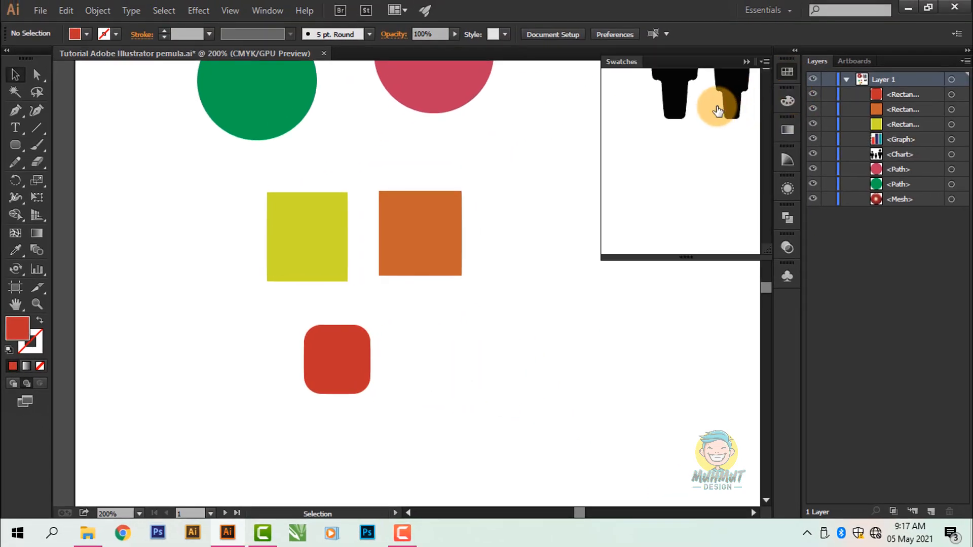
pyautogui.click(786, 74)
pyautogui.click(16, 145)
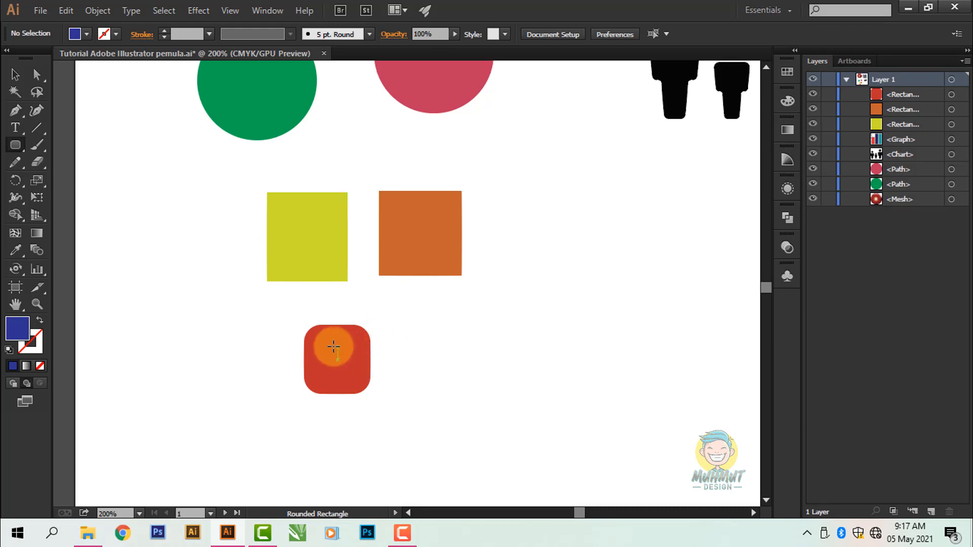
pyautogui.moveTo(332, 345); pyautogui.dragTo(404, 417)
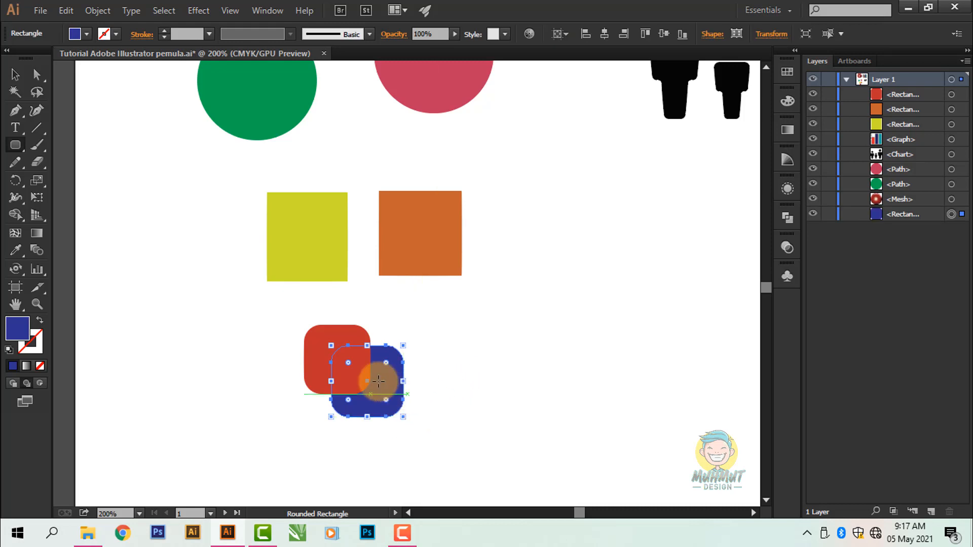
pyautogui.click(15, 74)
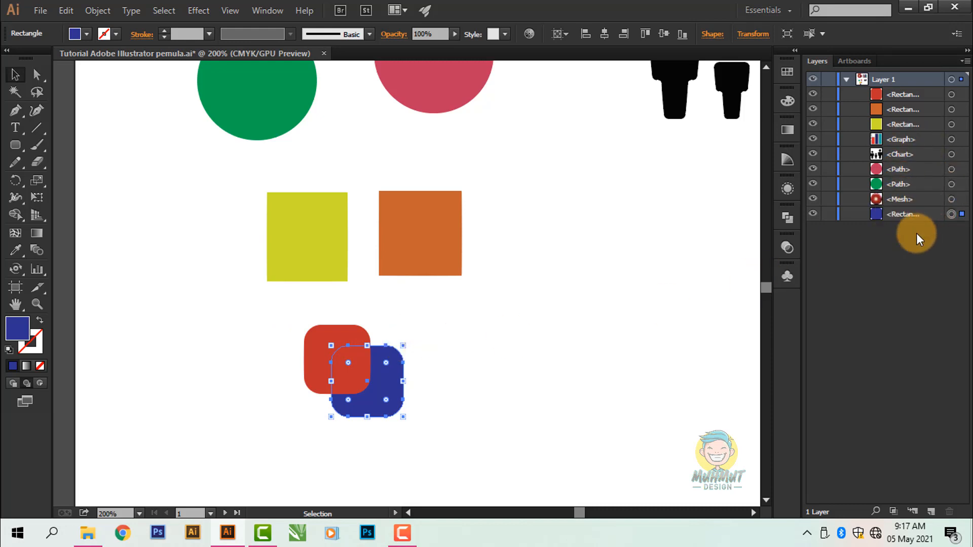
pyautogui.click(424, 350)
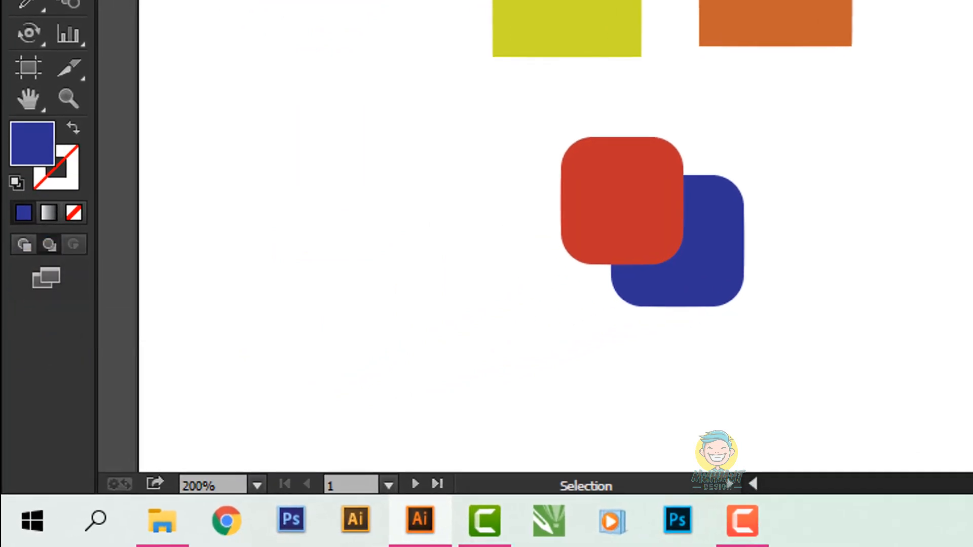
# Step: Switch the display to Full Screen Mode with Menu Bar and look over the artwork
pyautogui.click(46, 277)
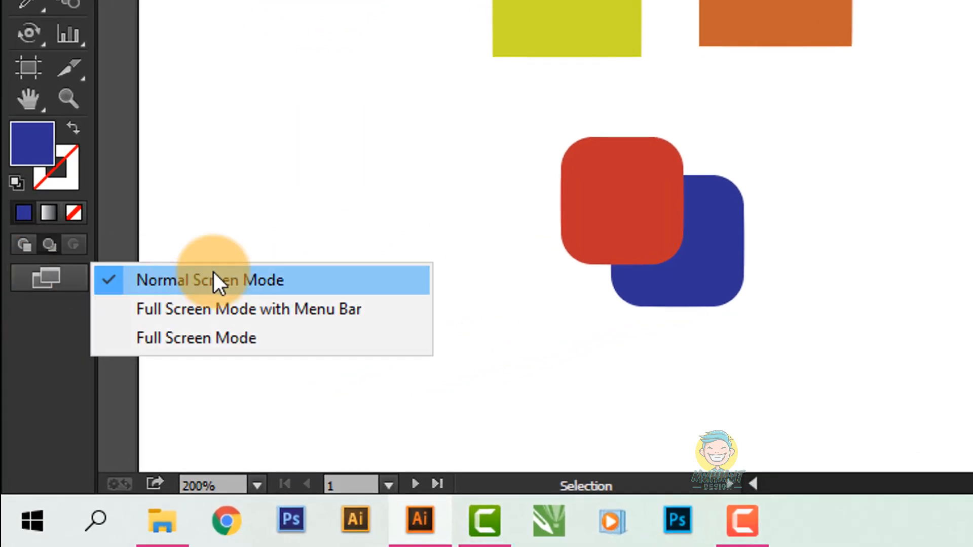
pyautogui.click(54, 275)
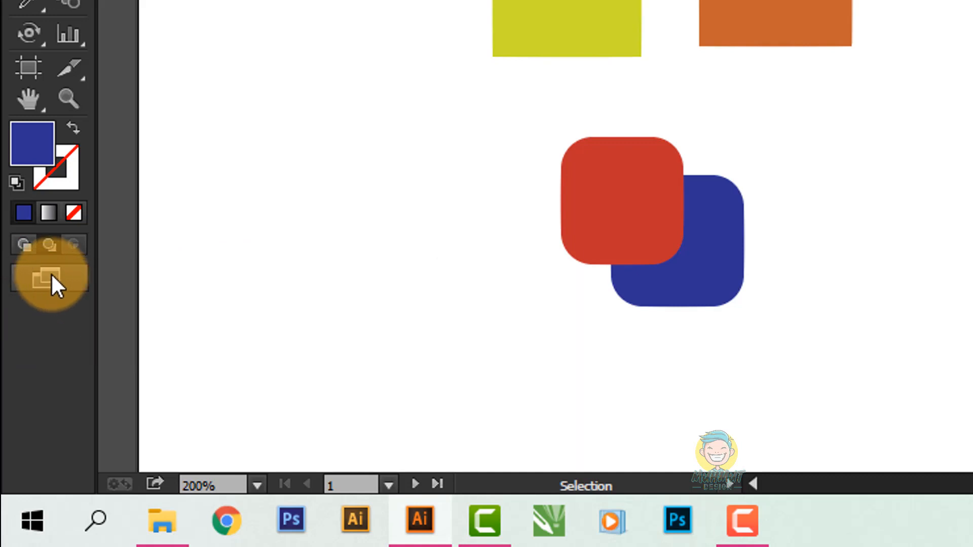
pyautogui.click(51, 273)
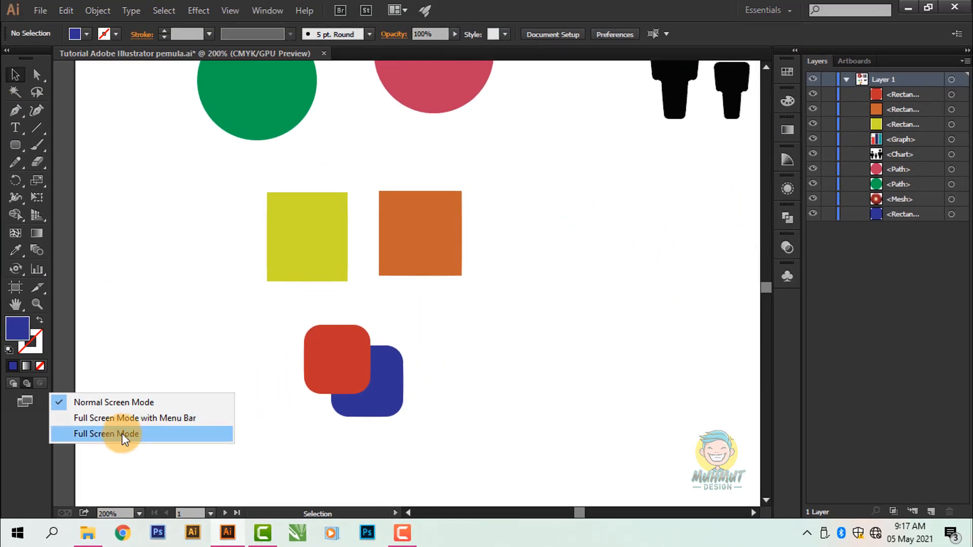
pyautogui.click(170, 418)
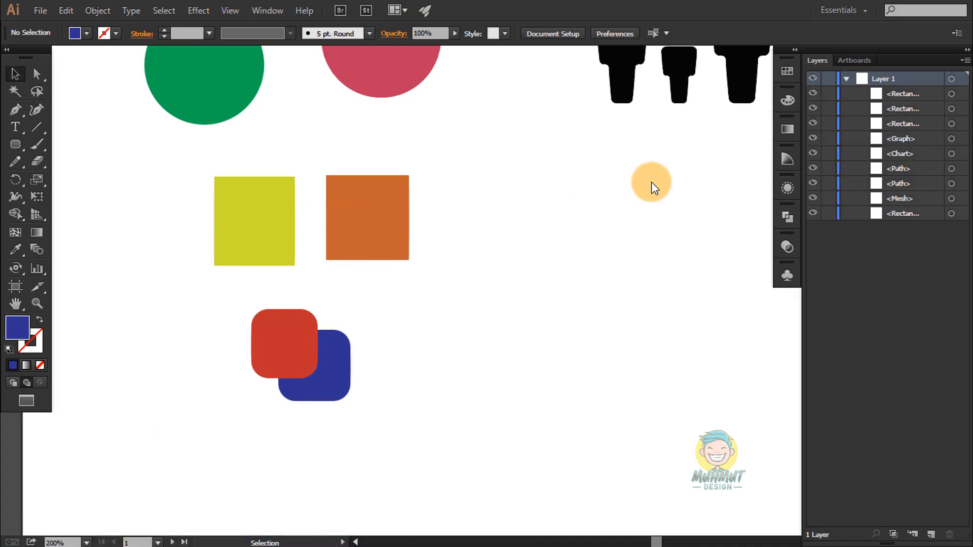
pyautogui.scroll(-1, 539, 308)
pyautogui.scroll(7, 539, 308)
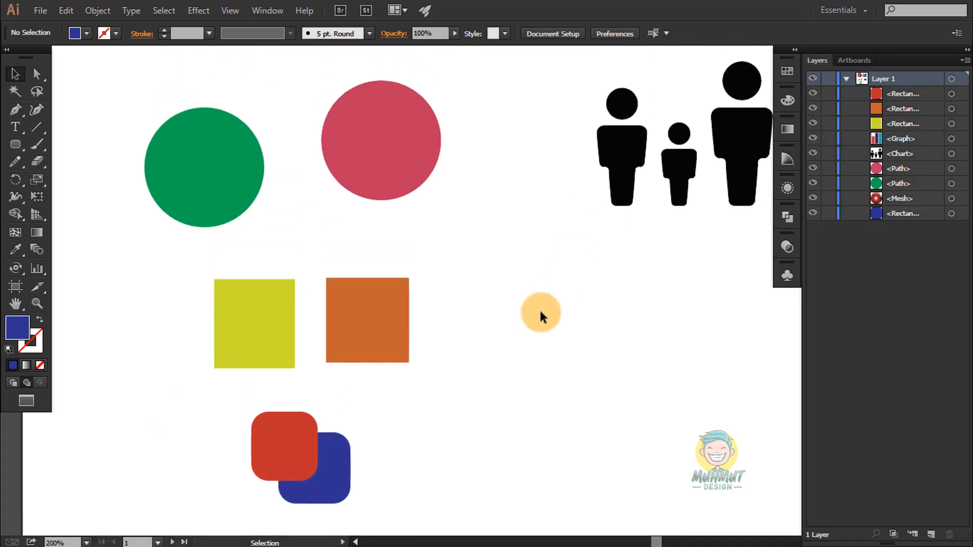
# Step: Switch the display to Full Screen Mode and view the whole artboard with its artwork
pyautogui.click(28, 398)
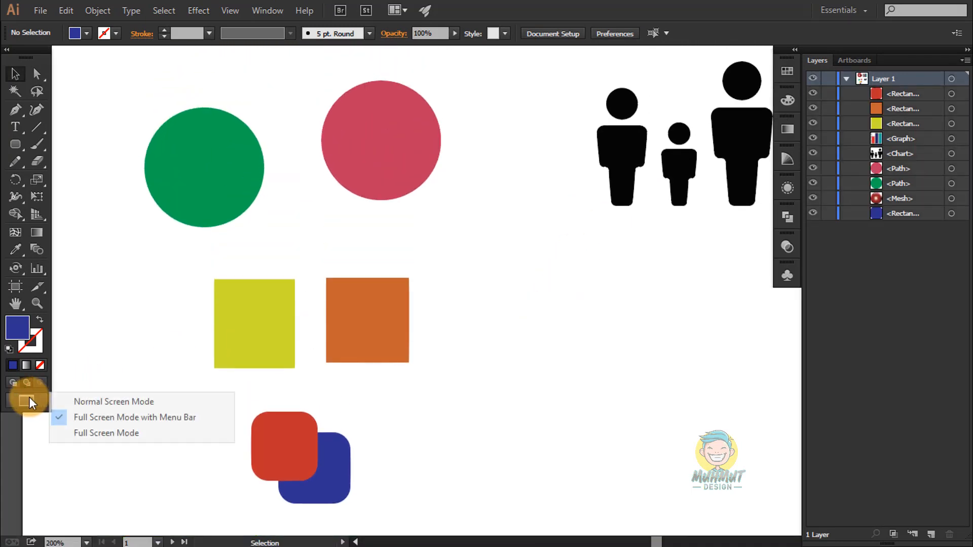
pyautogui.click(142, 435)
pyautogui.scroll(-2, 563, 292)
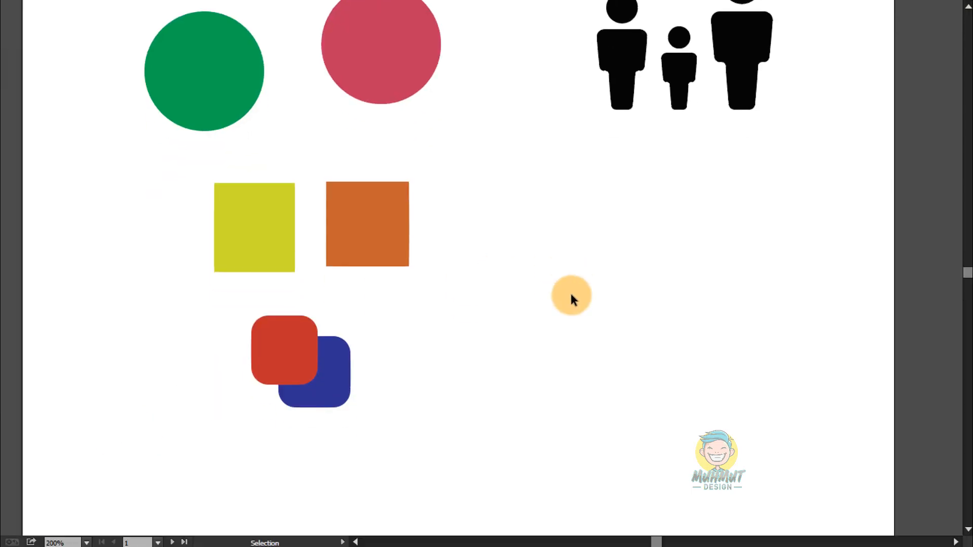
pyautogui.scroll(-1, 571, 294)
pyautogui.scroll(-2, 571, 295)
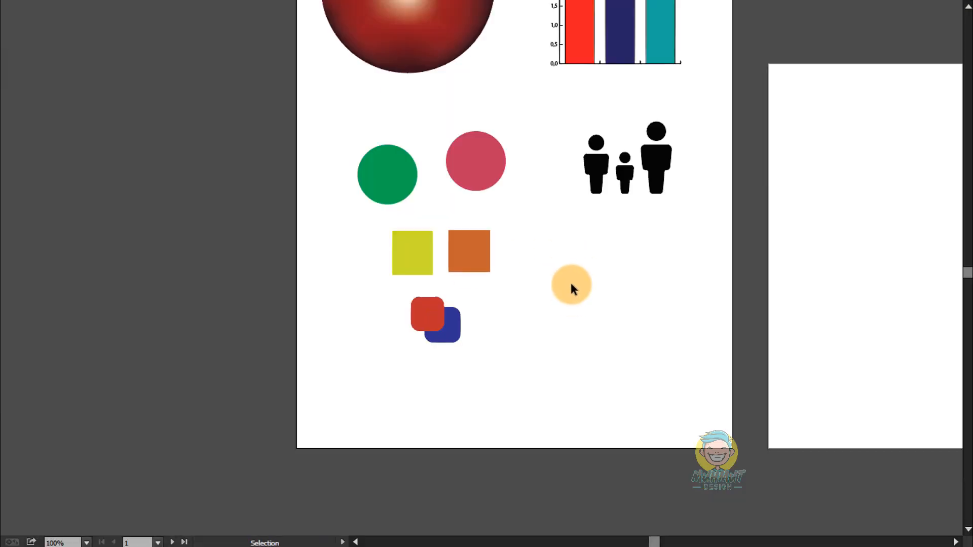
pyautogui.scroll(-1, 566, 290)
pyautogui.moveTo(618, 272); pyautogui.dragTo(482, 324)
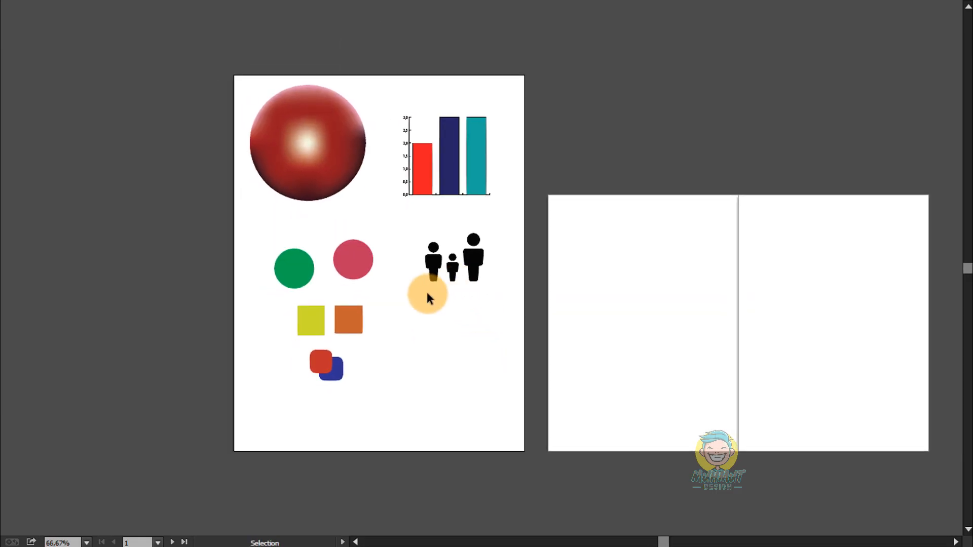
pyautogui.scroll(1, 426, 290)
pyautogui.moveTo(419, 351)
pyautogui.mouseDown()
pyautogui.moveTo(414, 321)
pyautogui.moveTo(426, 326)
pyautogui.moveTo(419, 352)
pyautogui.moveTo(414, 339)
pyautogui.mouseUp()
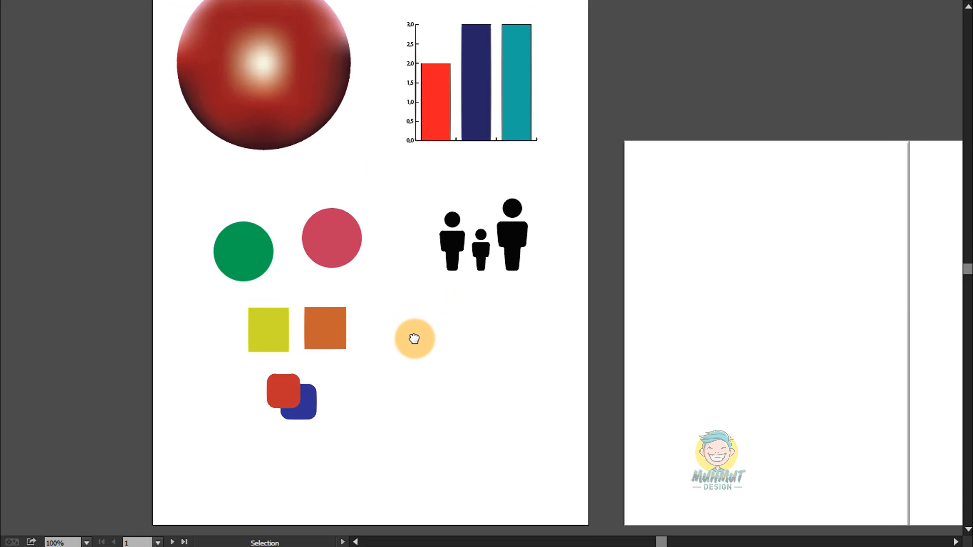
# Step: Return the display to Normal Screen Mode and bring the entire first artboard into view
pyautogui.press('f')
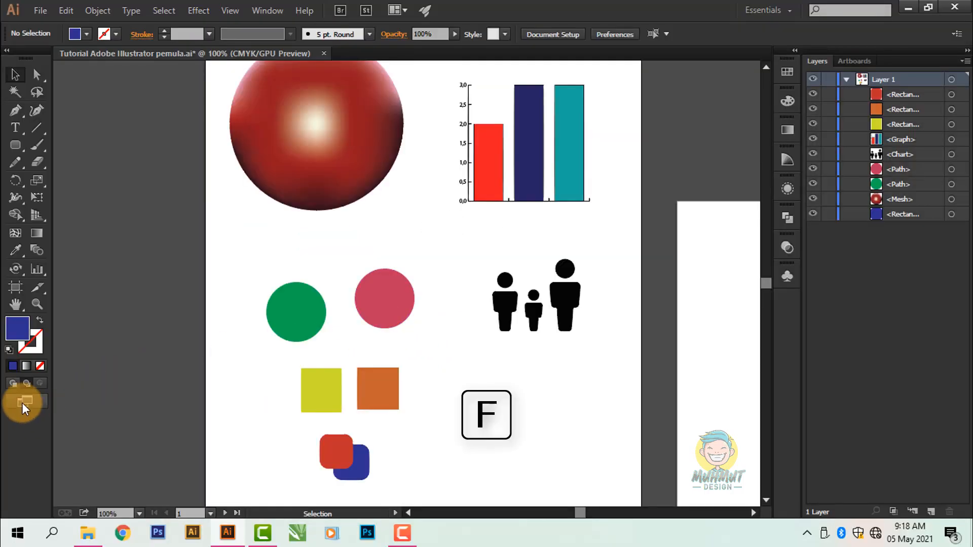
pyautogui.click(22, 403)
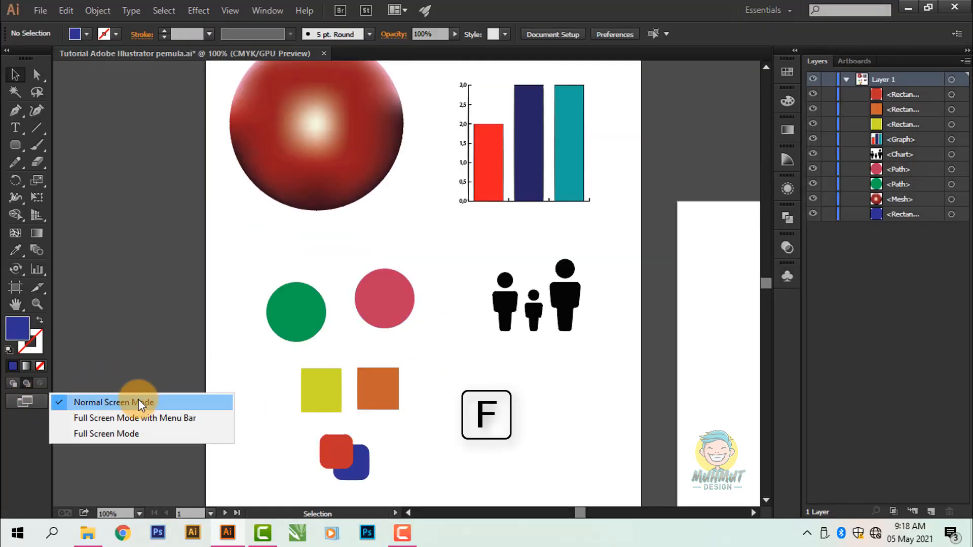
pyautogui.click(147, 281)
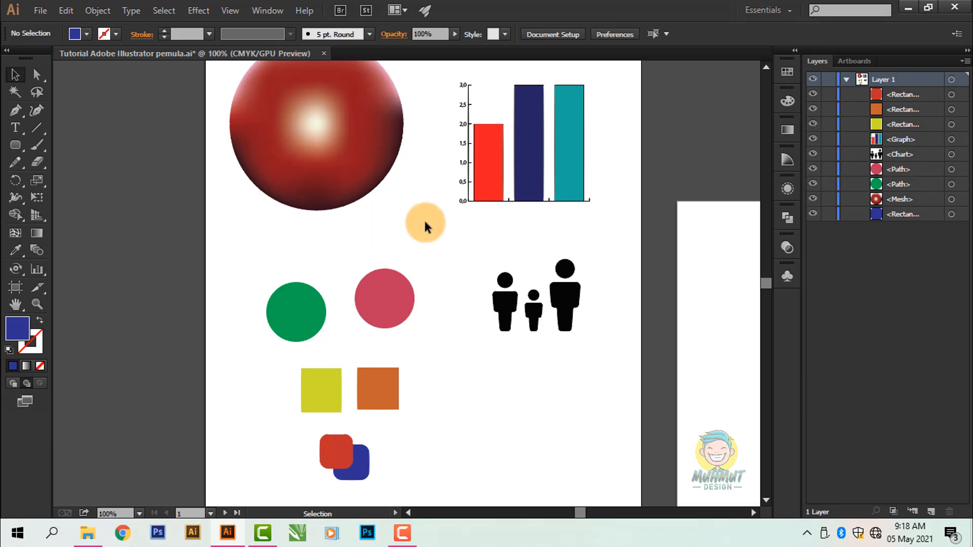
pyautogui.scroll(-1, 411, 249)
pyautogui.moveTo(26, 57); pyautogui.dragTo(10, 68)
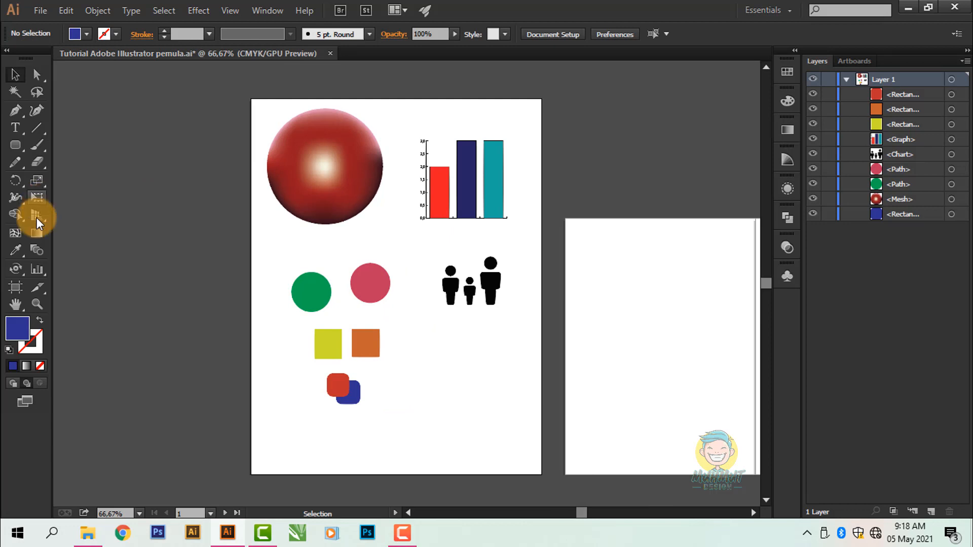
pyautogui.moveTo(576, 193); pyautogui.dragTo(563, 195)
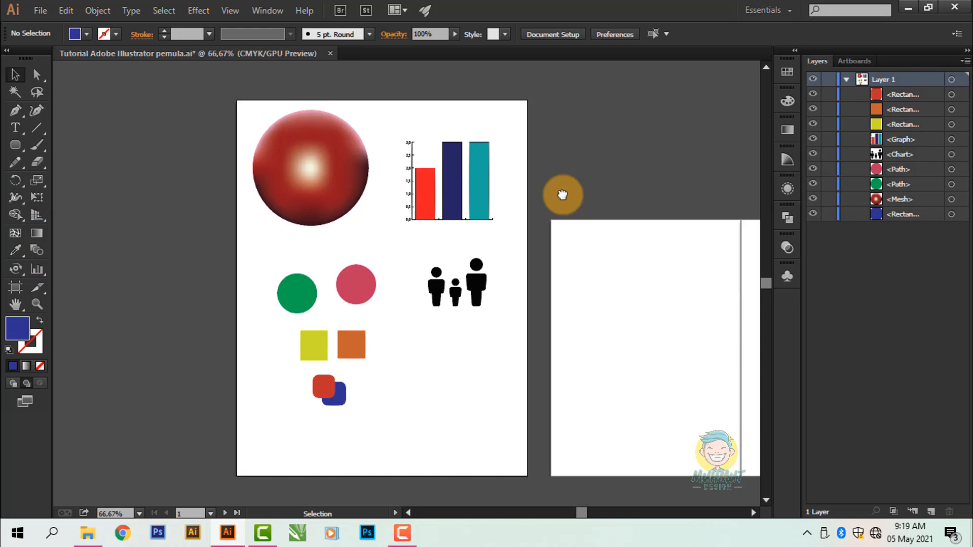